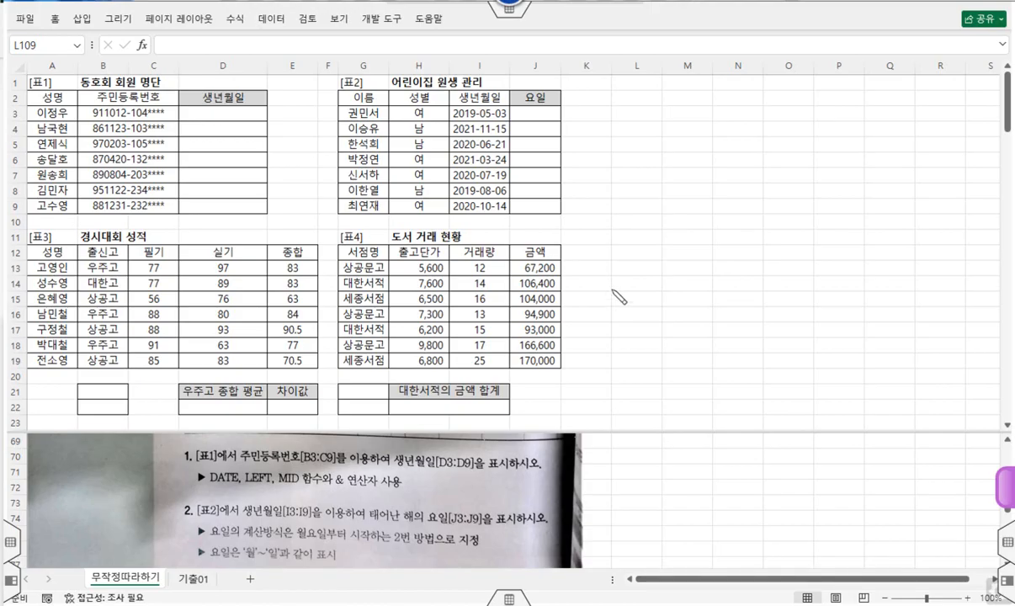
mouse_move(614, 288)
left_mouse_down()
mouse_move(609, 335)
mouse_move(623, 307)
mouse_move(661, 318)
mouse_move(686, 309)
mouse_move(679, 294)
left_mouse_up()
left_click(629, 322)
left_click_drag(715, 273, 705, 311)
left_click_drag(606, 343, 725, 318)
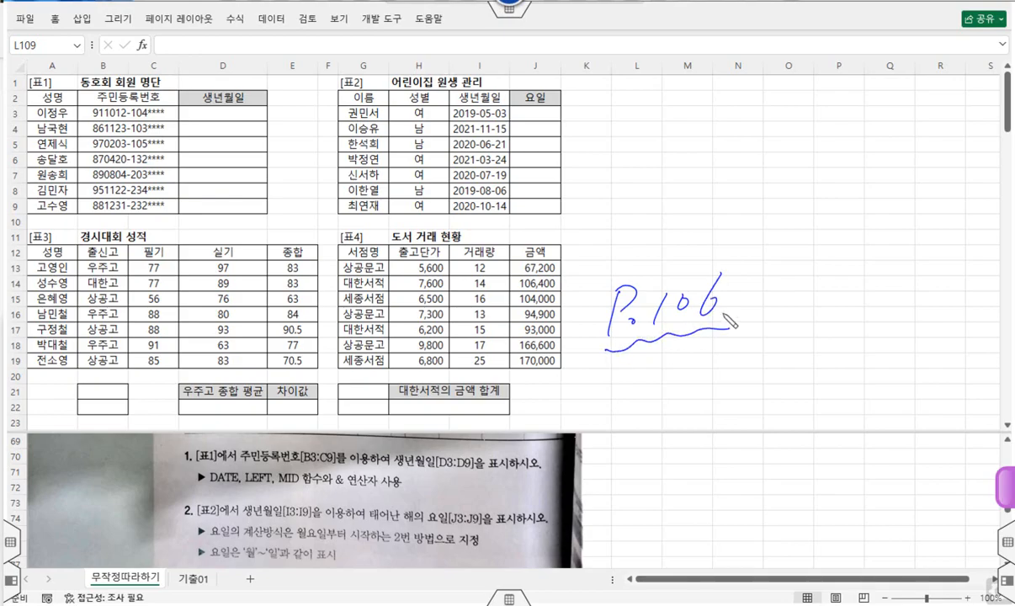
left_click_drag(240, 459, 477, 469)
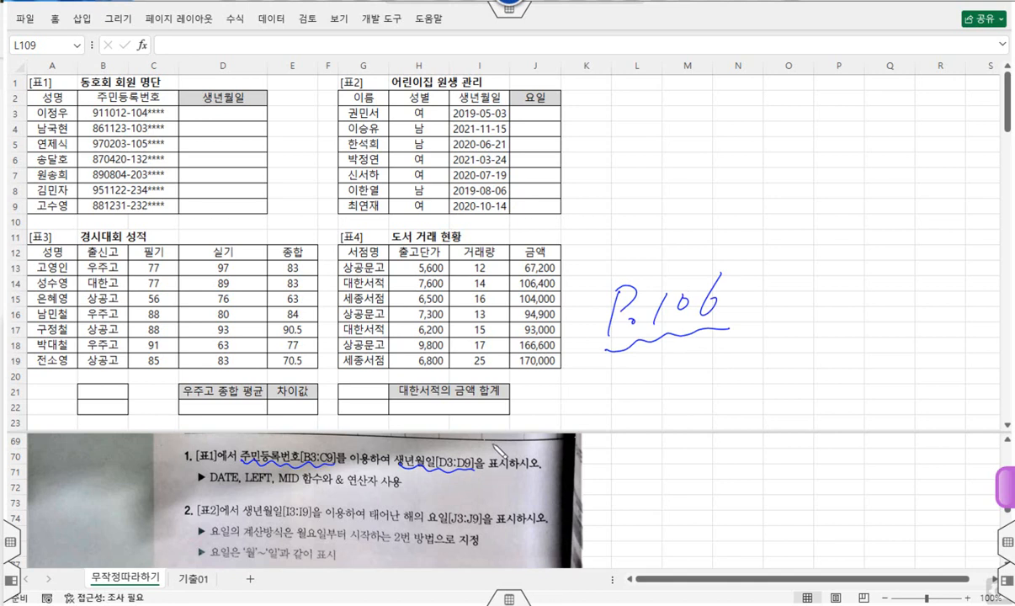
left_click_drag(209, 483, 346, 487)
left_click_drag(90, 121, 124, 122)
mouse_move(624, 133)
left_mouse_down()
mouse_move(614, 160)
mouse_move(669, 129)
mouse_move(695, 153)
mouse_move(743, 146)
left_mouse_up()
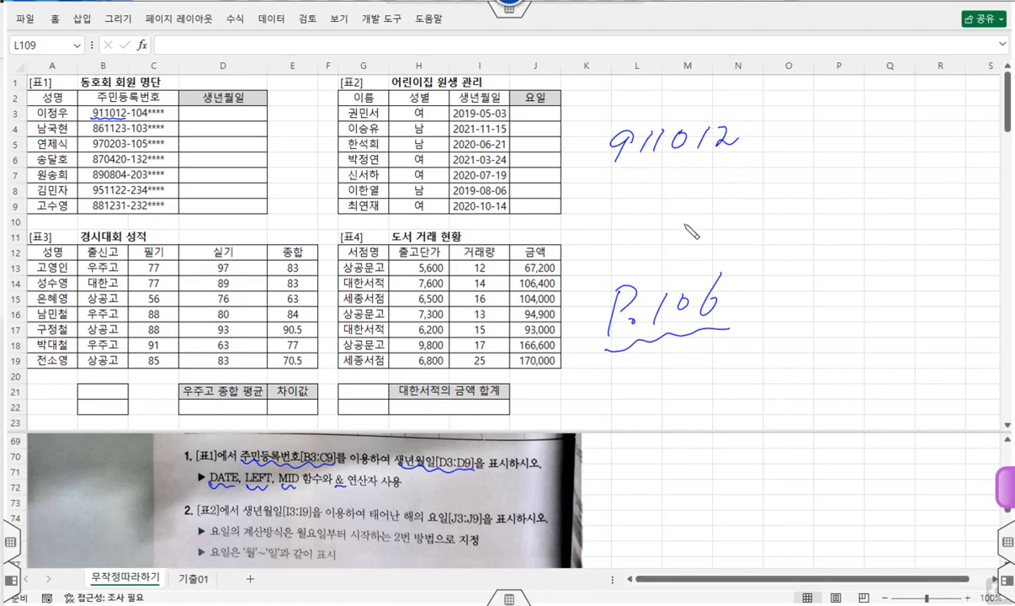
left_click_drag(610, 163, 639, 160)
mouse_move(611, 181)
left_mouse_down()
mouse_move(637, 185)
mouse_move(663, 154)
mouse_move(667, 178)
mouse_move(679, 179)
mouse_move(707, 154)
mouse_move(724, 185)
left_mouse_up()
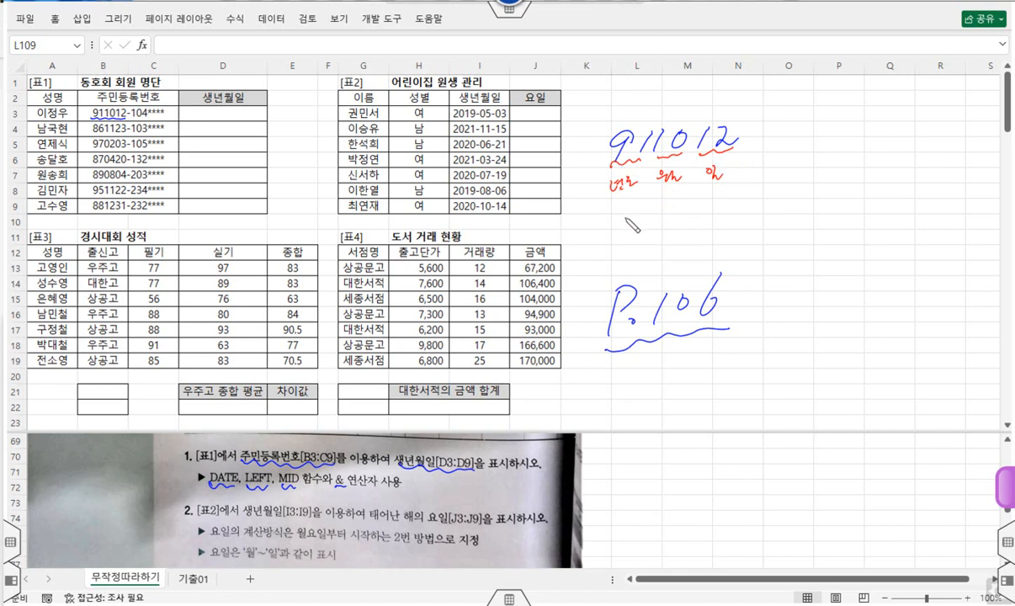
mouse_move(624, 210)
left_mouse_down()
mouse_move(622, 226)
mouse_move(692, 217)
left_mouse_up()
mouse_move(706, 209)
left_mouse_down()
mouse_move(705, 224)
mouse_move(724, 211)
left_mouse_up()
mouse_move(737, 220)
left_mouse_down()
mouse_move(760, 226)
mouse_move(775, 213)
left_mouse_up()
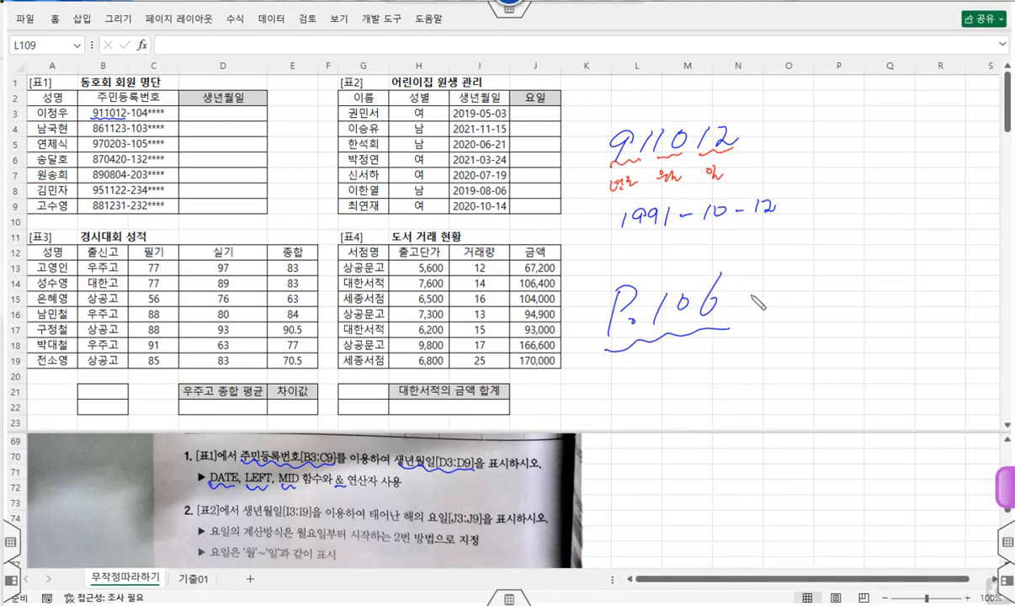
left_click_drag(625, 239, 660, 246)
mouse_move(662, 241)
left_mouse_down()
mouse_move(663, 253)
mouse_move(702, 228)
mouse_move(717, 256)
mouse_move(769, 227)
mouse_move(774, 250)
left_mouse_up()
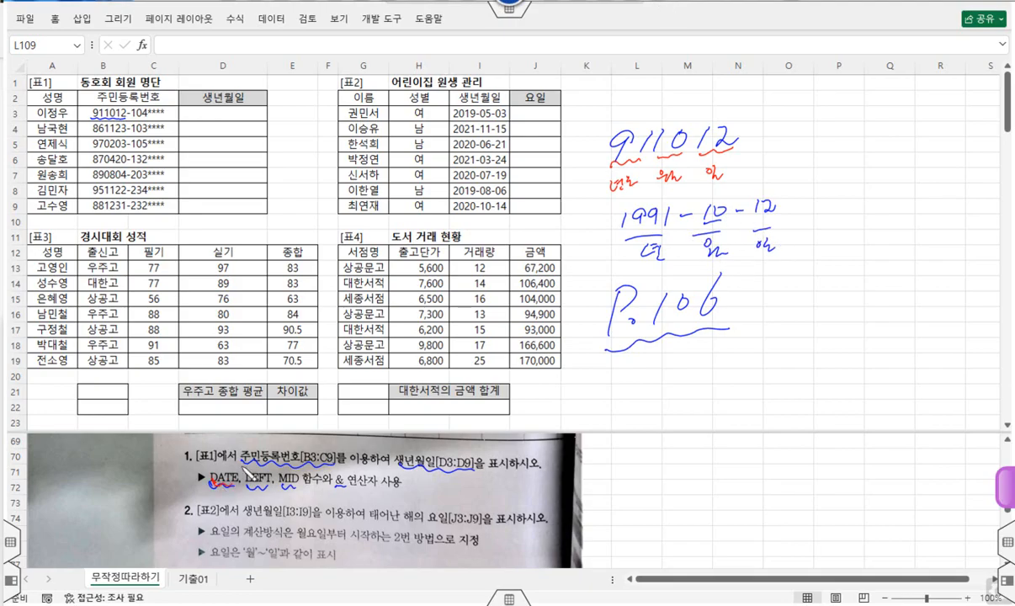
mouse_move(641, 367)
left_mouse_down()
mouse_move(649, 383)
mouse_move(754, 377)
mouse_move(763, 387)
left_mouse_up()
mouse_move(786, 370)
left_mouse_down()
mouse_move(829, 386)
mouse_move(879, 372)
left_mouse_up()
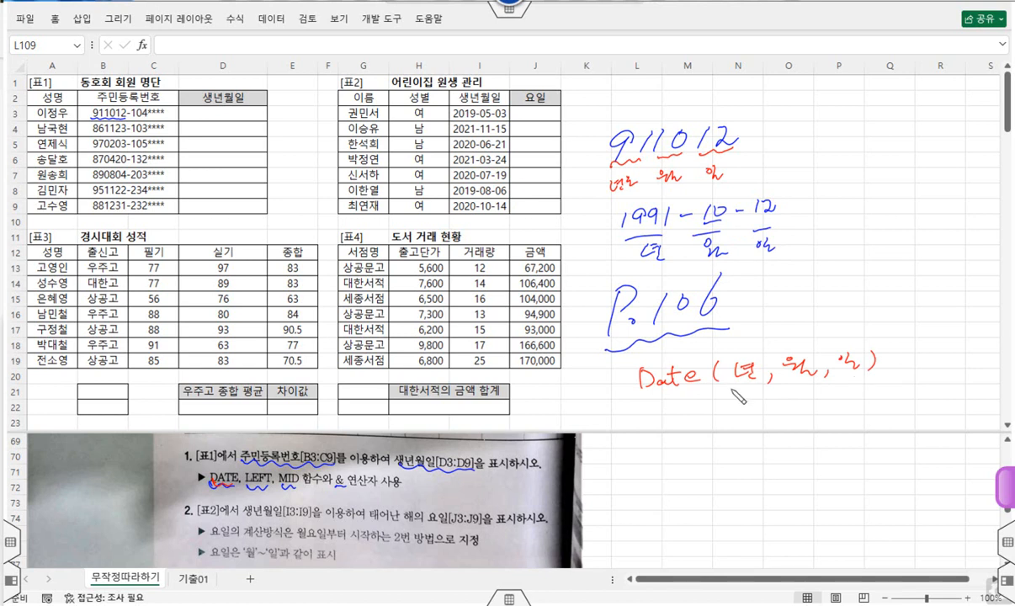
left_click_drag(733, 386, 756, 380)
mouse_move(600, 127)
left_mouse_down()
mouse_move(600, 157)
mouse_move(614, 118)
left_mouse_up()
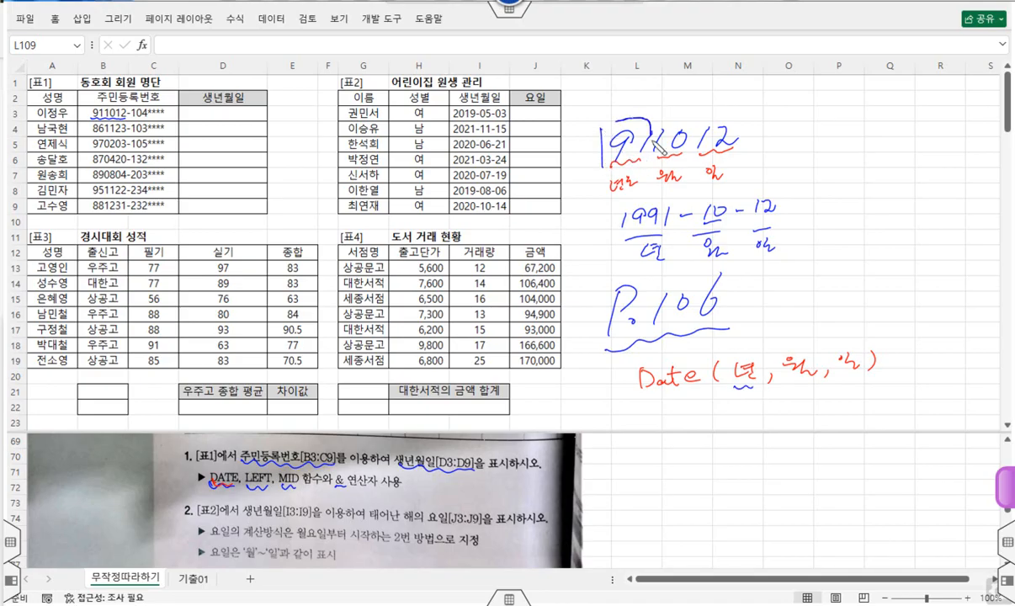
mouse_move(727, 421)
left_mouse_down()
mouse_move(721, 434)
mouse_move(735, 434)
mouse_move(713, 416)
left_mouse_up()
left_click_drag(716, 408, 751, 416)
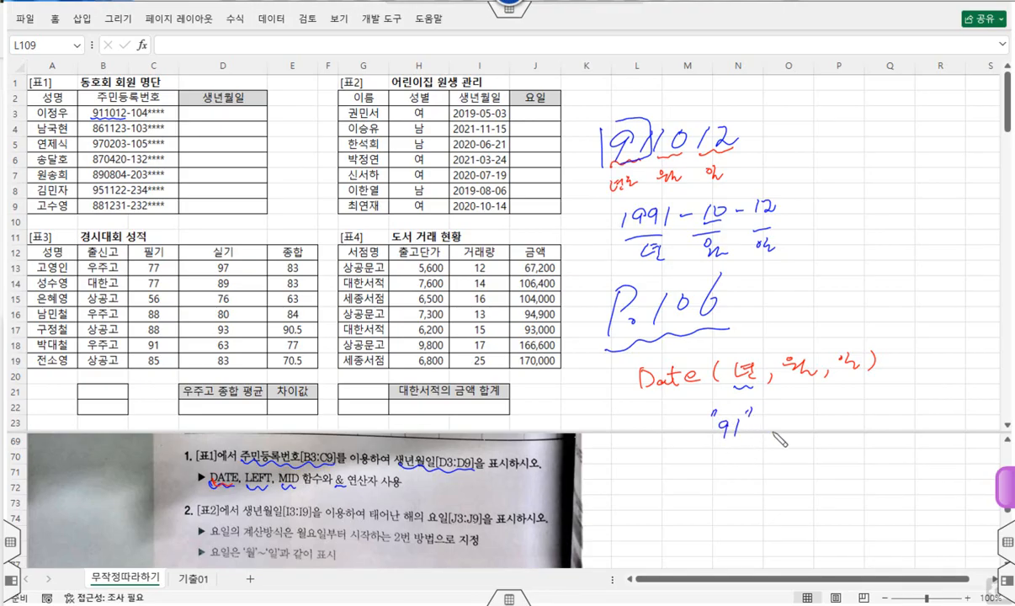
left_click_drag(785, 420, 786, 436)
left_click_drag(608, 99, 623, 94)
mouse_move(797, 415)
left_mouse_down()
mouse_move(805, 428)
mouse_move(922, 414)
mouse_move(927, 429)
mouse_move(952, 425)
left_mouse_up()
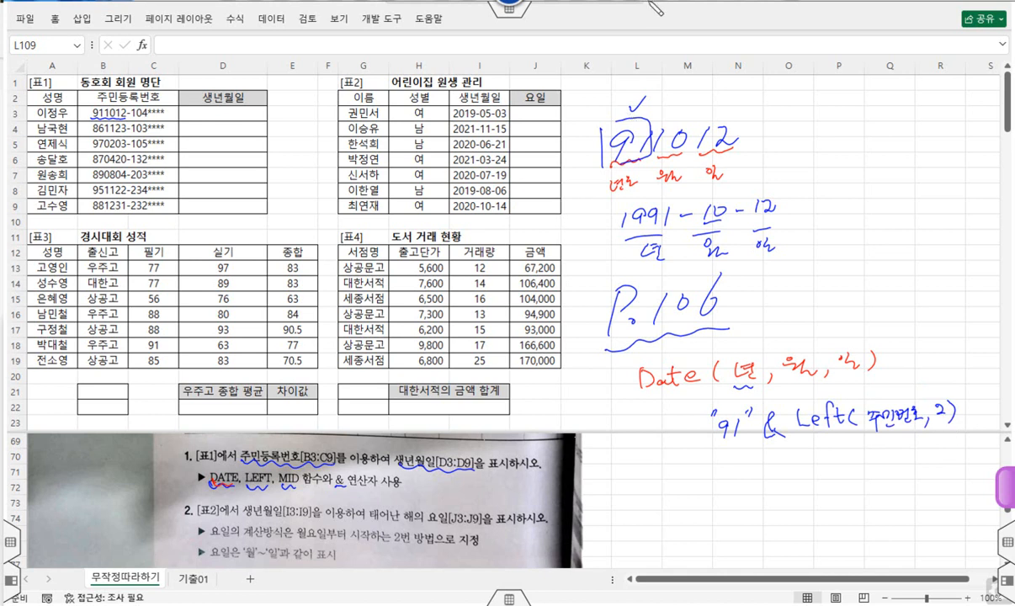
left_click_drag(604, 169, 627, 166)
left_click_drag(611, 102, 623, 111)
left_click_drag(715, 444, 950, 436)
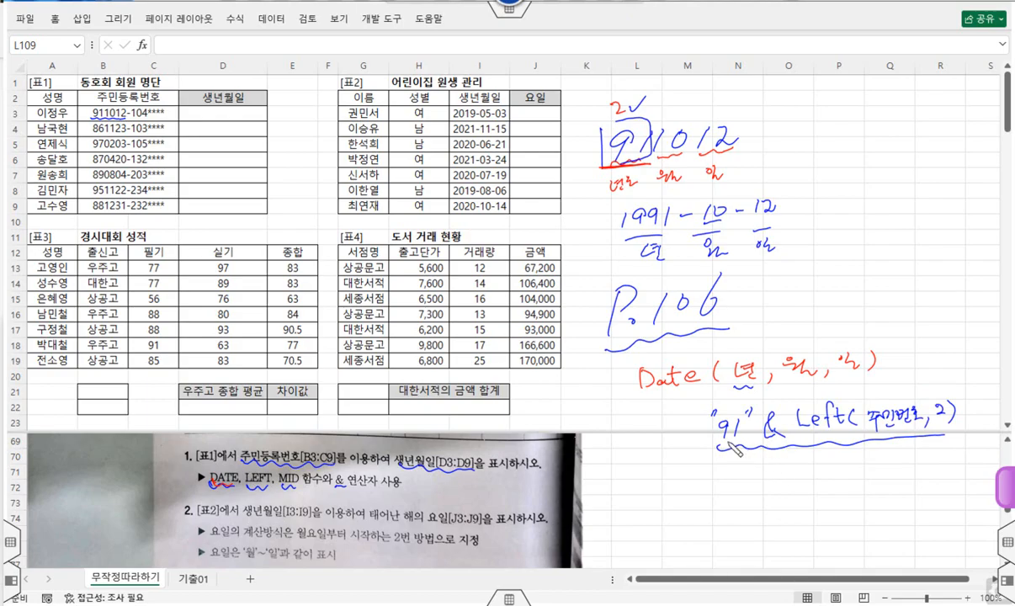
mouse_move(727, 413)
left_mouse_down()
mouse_move(730, 431)
mouse_move(737, 412)
mouse_move(733, 487)
left_mouse_up()
mouse_move(754, 468)
left_mouse_down()
mouse_move(751, 487)
mouse_move(783, 486)
left_mouse_up()
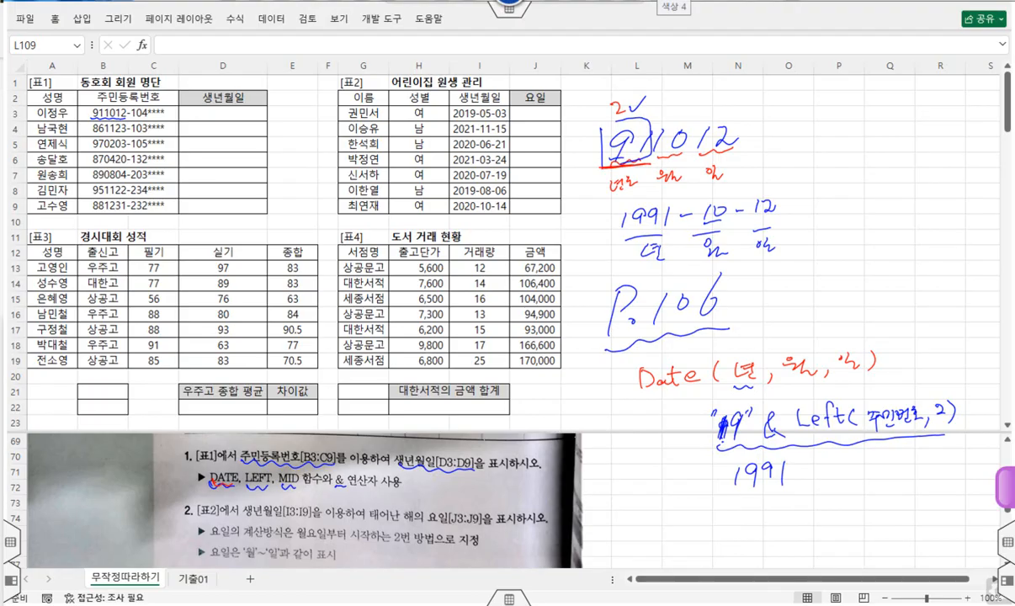
left_click_drag(789, 382, 810, 382)
mouse_move(676, 533)
left_mouse_down()
mouse_move(684, 519)
mouse_move(691, 530)
left_mouse_up()
mouse_move(696, 523)
left_mouse_down()
mouse_move(697, 532)
mouse_move(773, 535)
mouse_move(786, 517)
mouse_move(812, 533)
left_mouse_up()
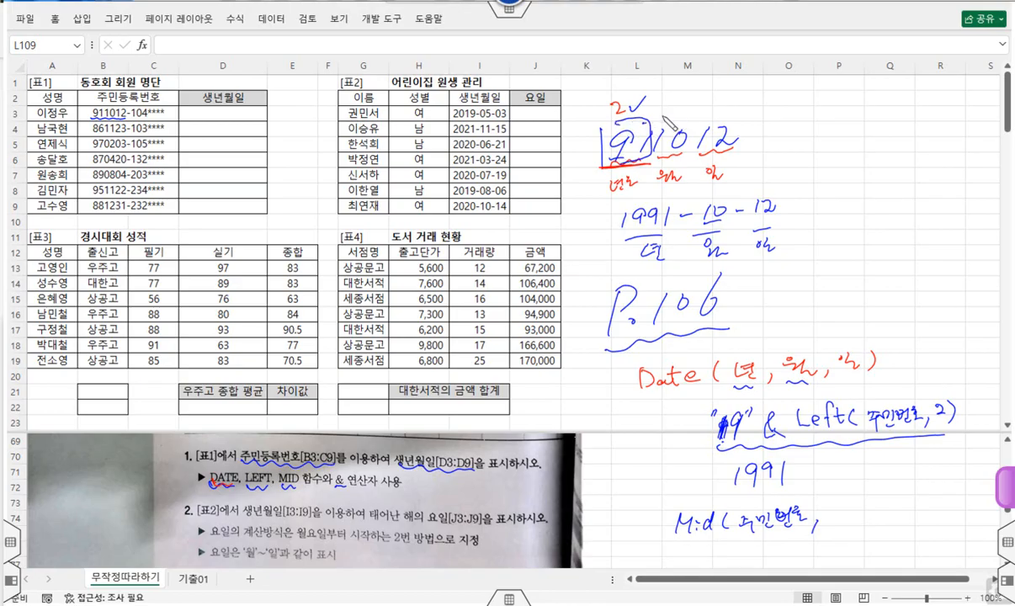
mouse_move(661, 111)
left_mouse_down()
mouse_move(690, 140)
mouse_move(654, 155)
left_mouse_up()
mouse_move(832, 506)
left_mouse_down()
mouse_move(842, 534)
mouse_move(867, 524)
left_mouse_up()
left_click_drag(875, 501, 878, 526)
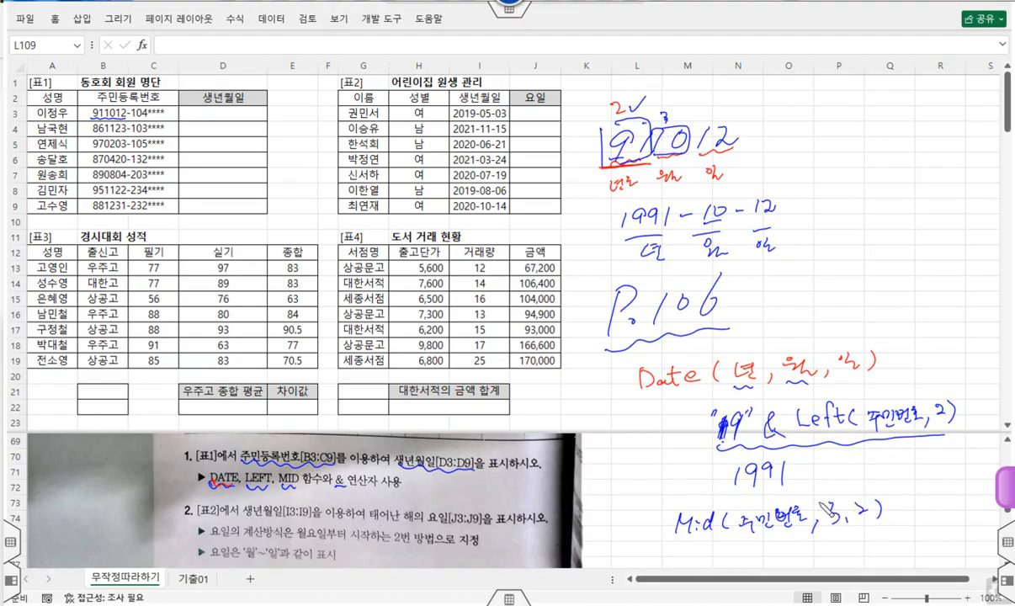
left_click_drag(682, 555, 698, 553)
left_click(704, 543)
mouse_move(704, 548)
left_mouse_down()
mouse_move(718, 562)
mouse_move(802, 562)
left_mouse_up()
mouse_move(805, 545)
left_mouse_down()
mouse_move(827, 562)
mouse_move(873, 556)
left_mouse_up()
left_click_drag(876, 538, 877, 560)
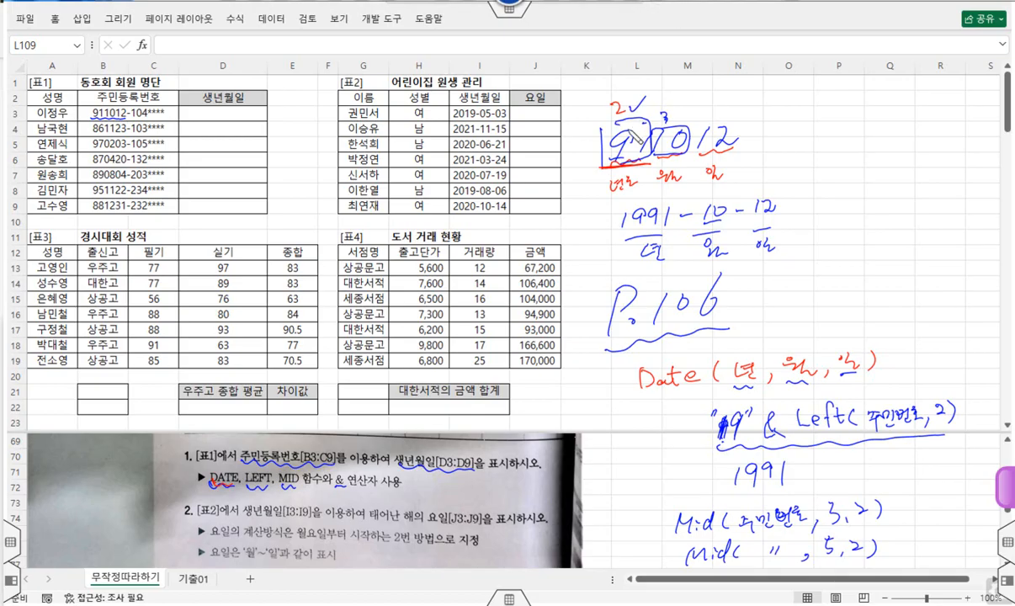
left_click_drag(646, 108, 736, 128)
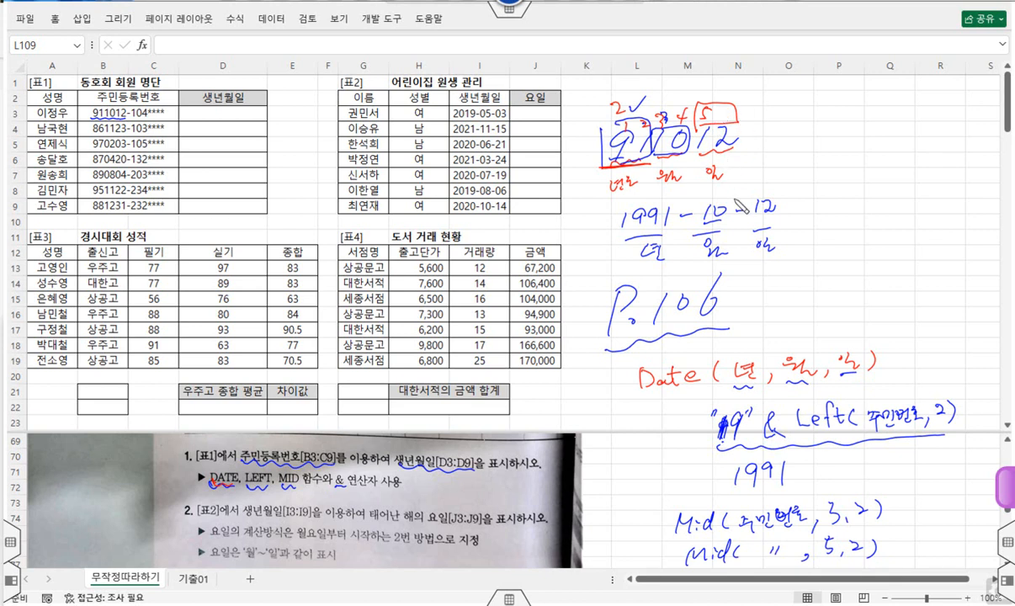
key("Escape")
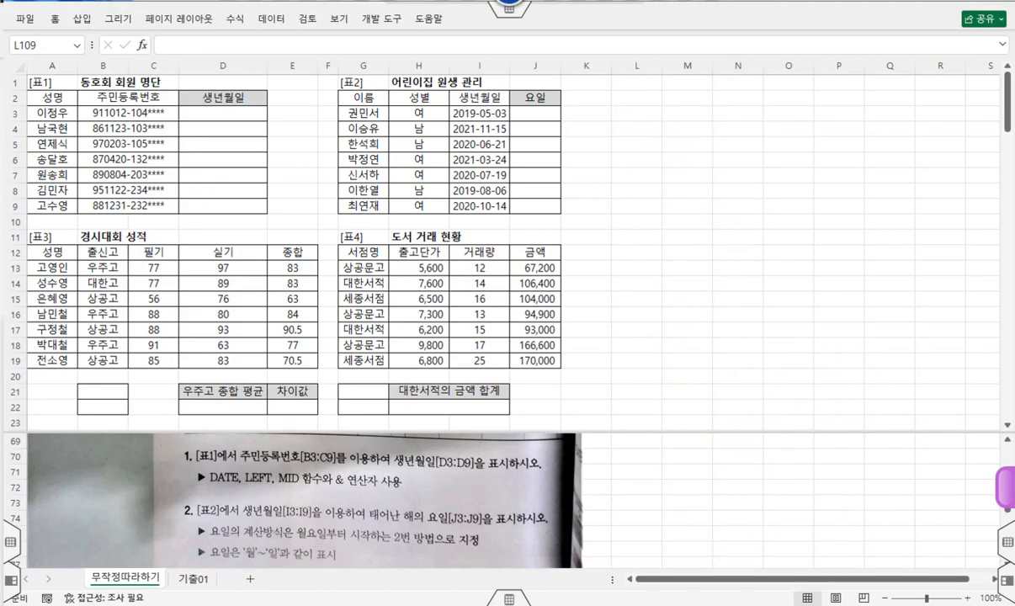
Start a DATE formula for the birth date cells D3:D9 with "19" & LEFT(B3, 2) as the year argument.
left_click_drag(225, 111, 226, 203)
left_click(276, 48)
type("=da")
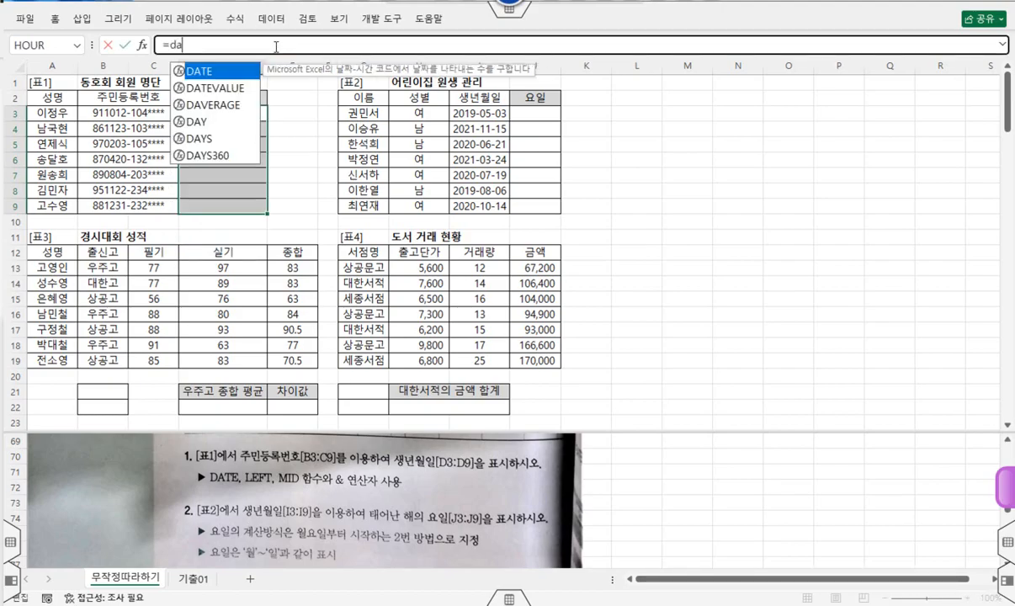
key("Tab")
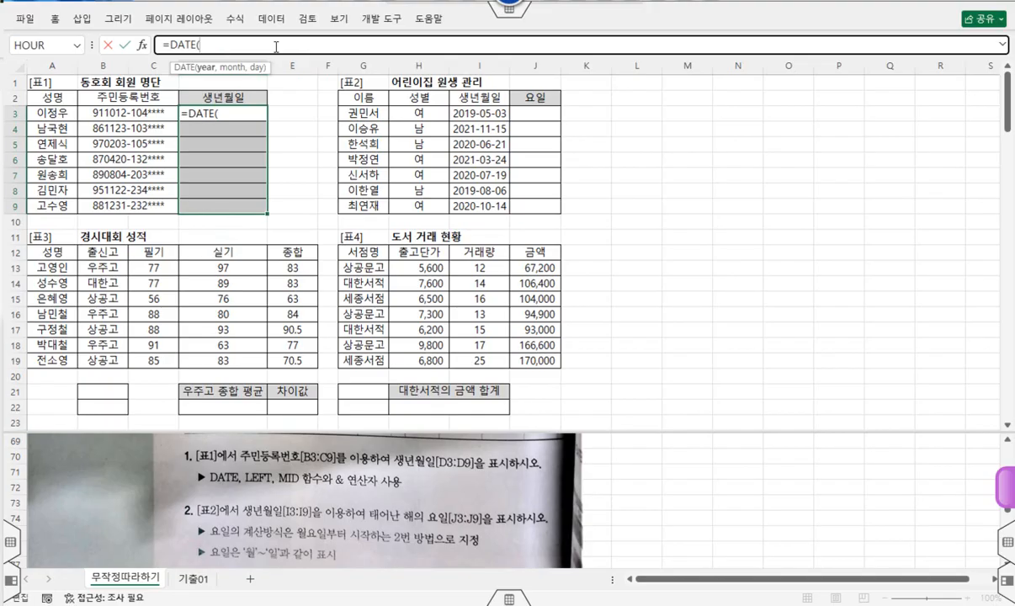
type("\"19\" &")
type("l")
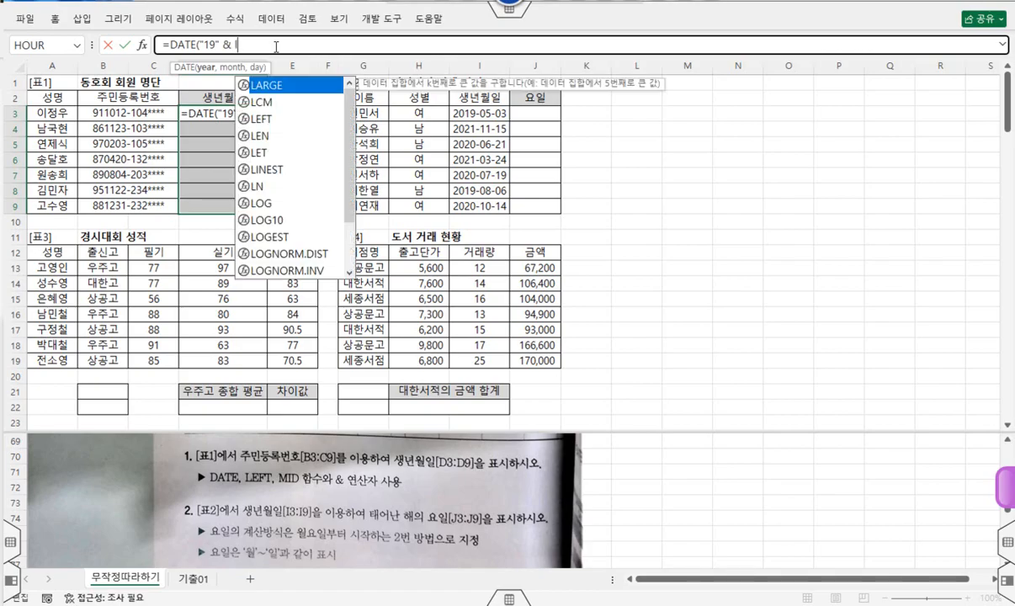
type("e")
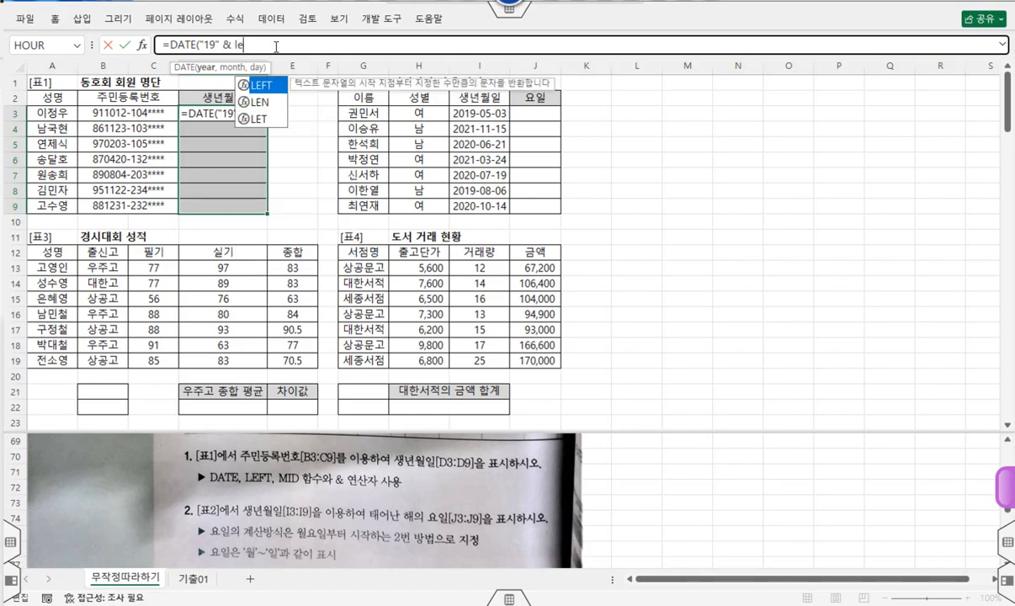
key("Tab")
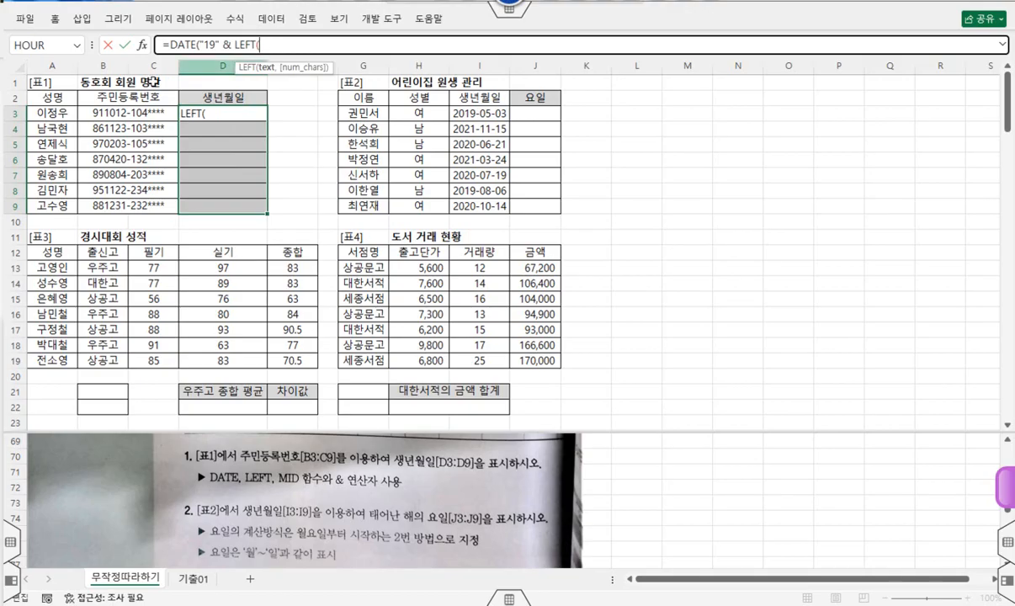
left_click(135, 112)
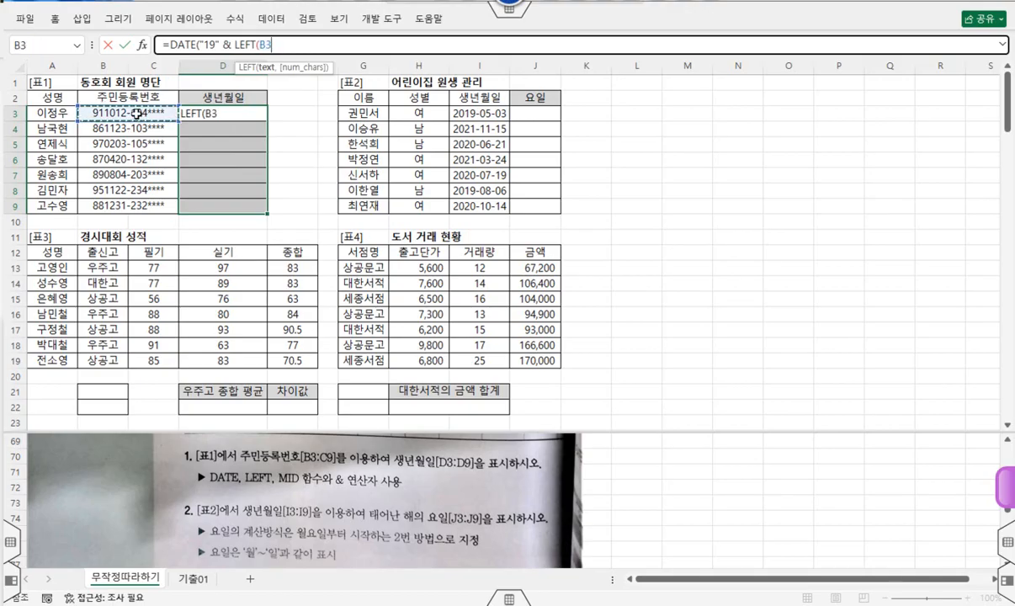
type(", 2")
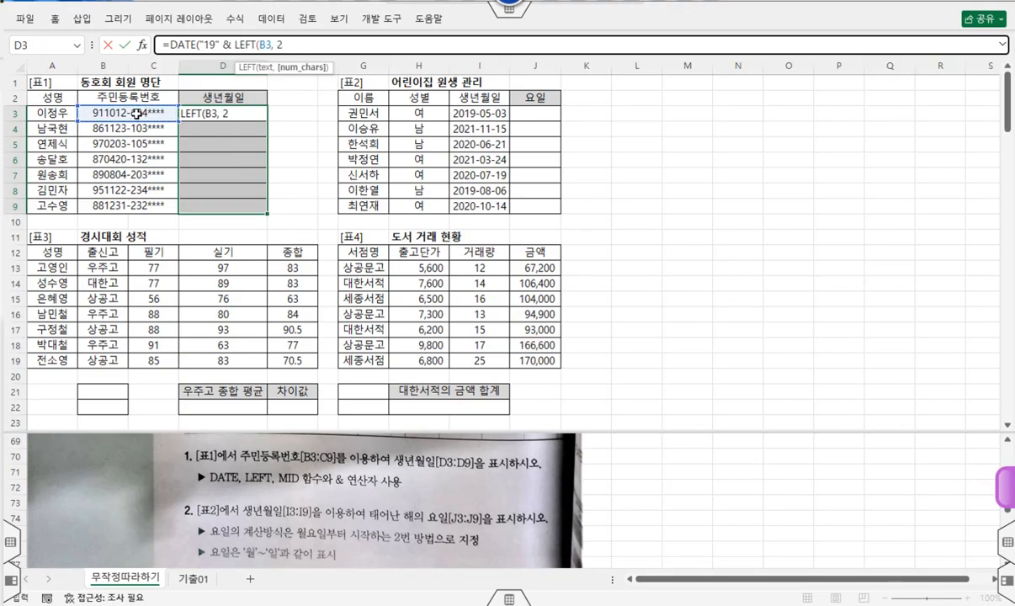
type("),")
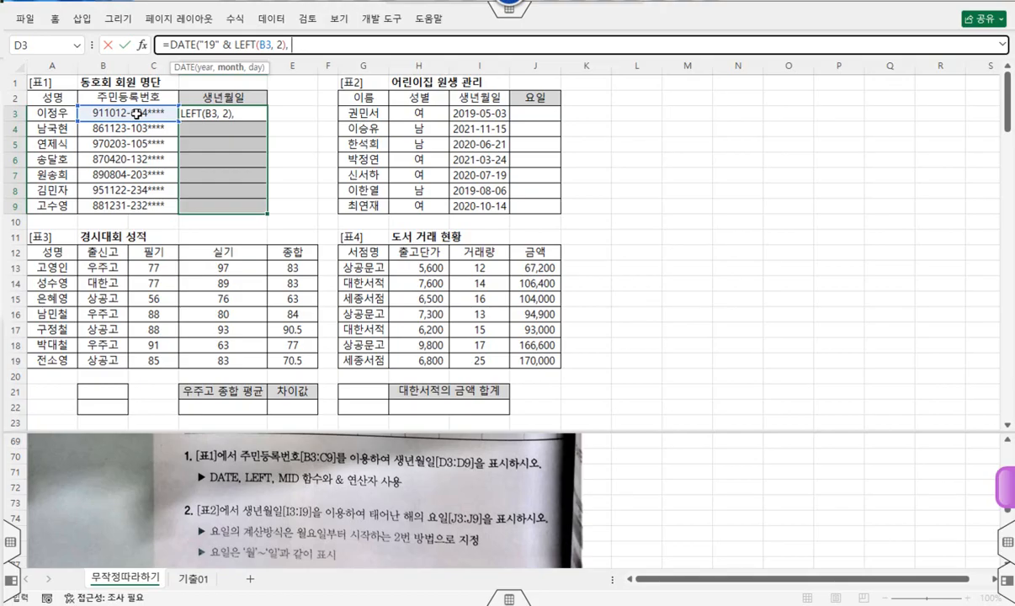
Add MID(B3, 3, 2) as the month argument of the DATE formula.
type("mi")
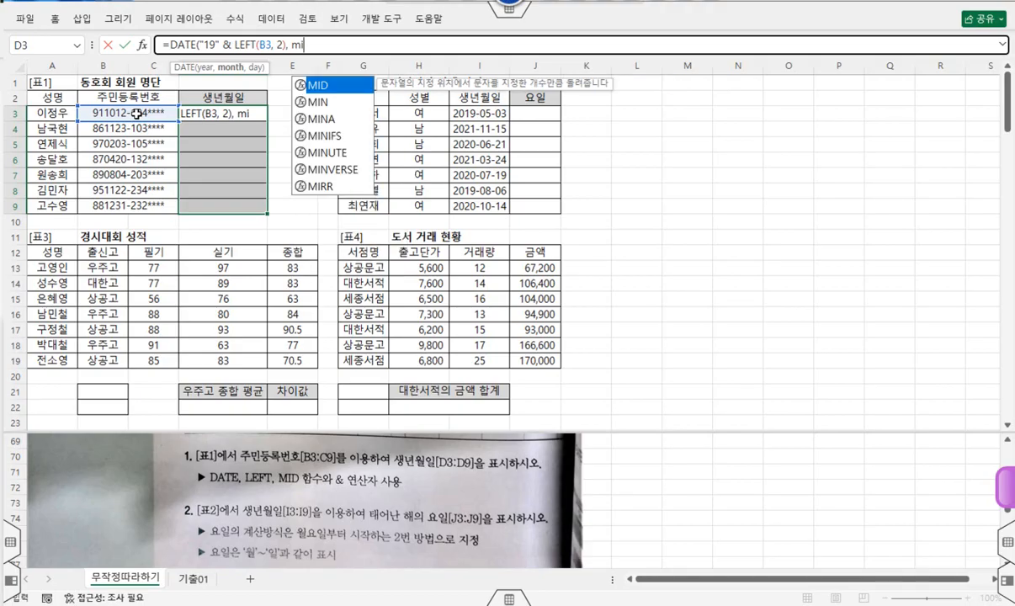
key("Tab")
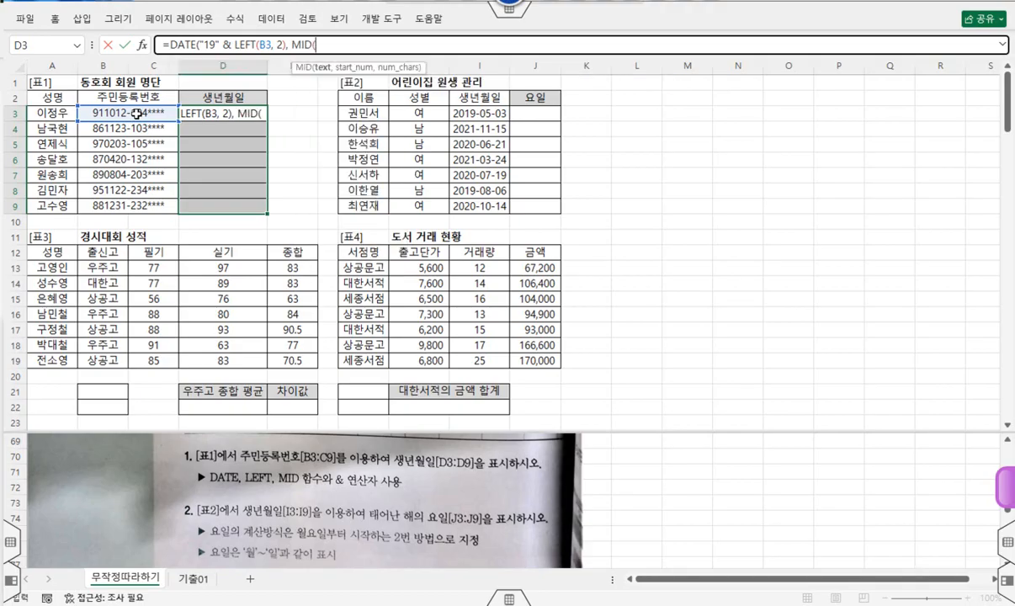
left_click(136, 113)
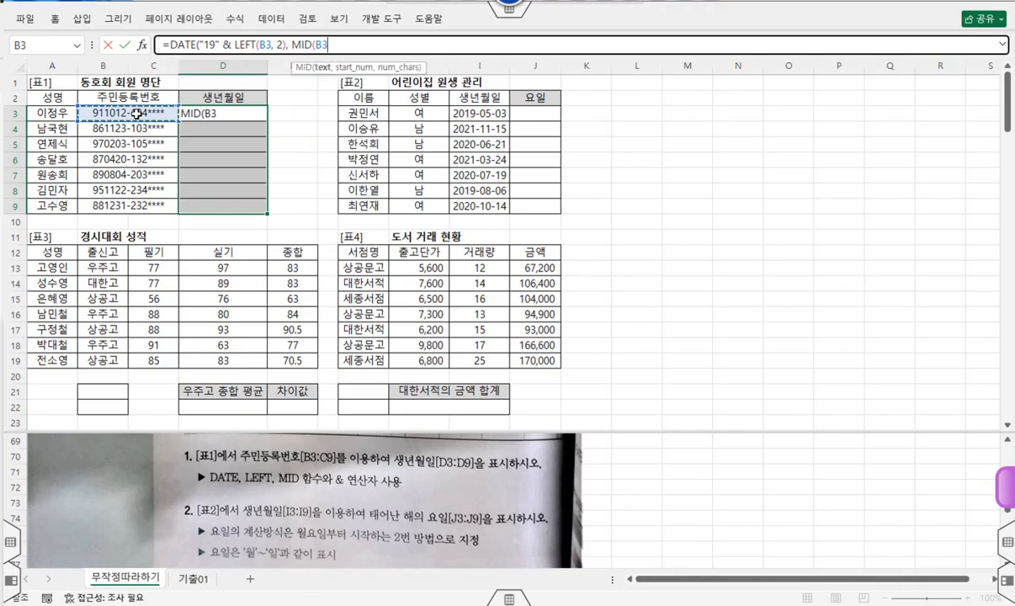
type(",")
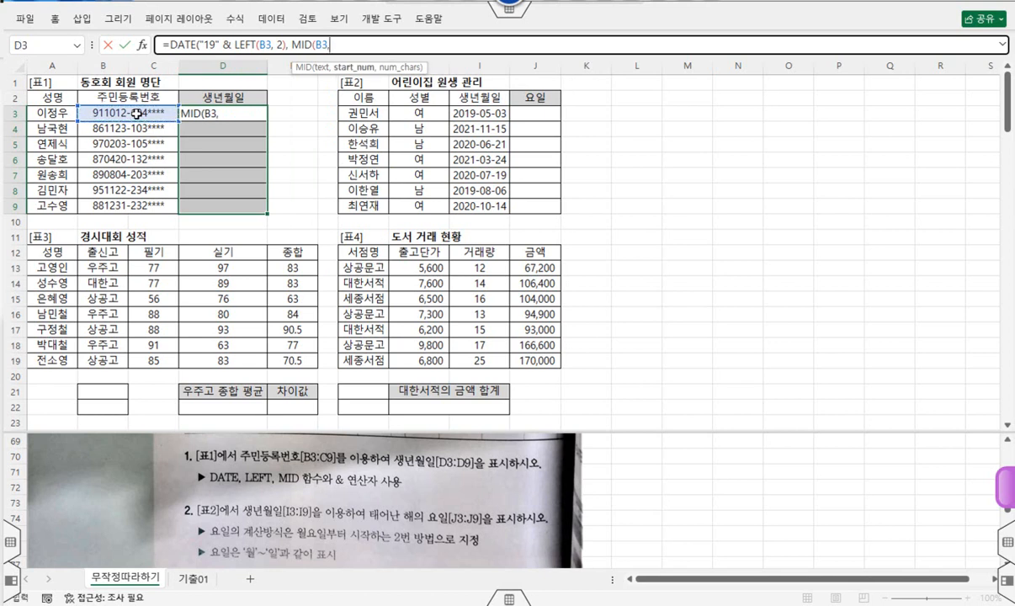
type(" 3,")
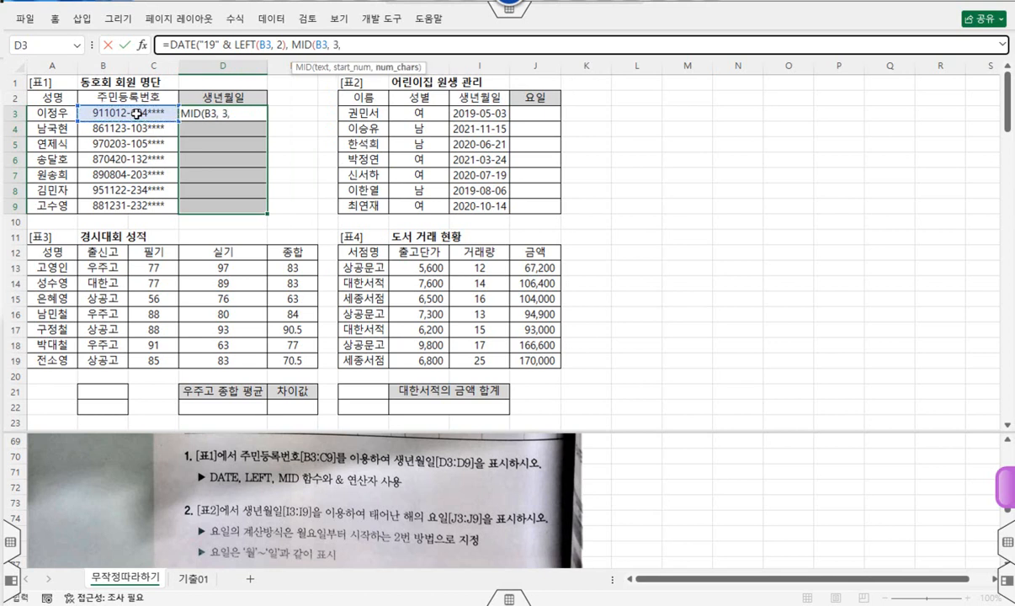
type(" 2),")
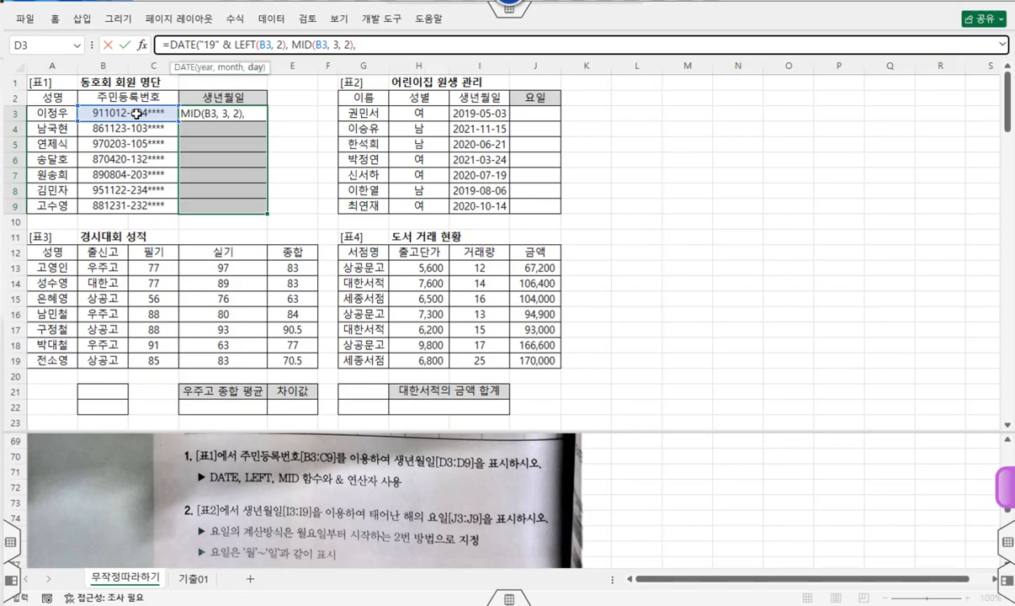
Add MID(B3, 5, 2) as the DATE formula's day argument and fill the completed formula into D3:D9.
type(" mi")
key("Tab")
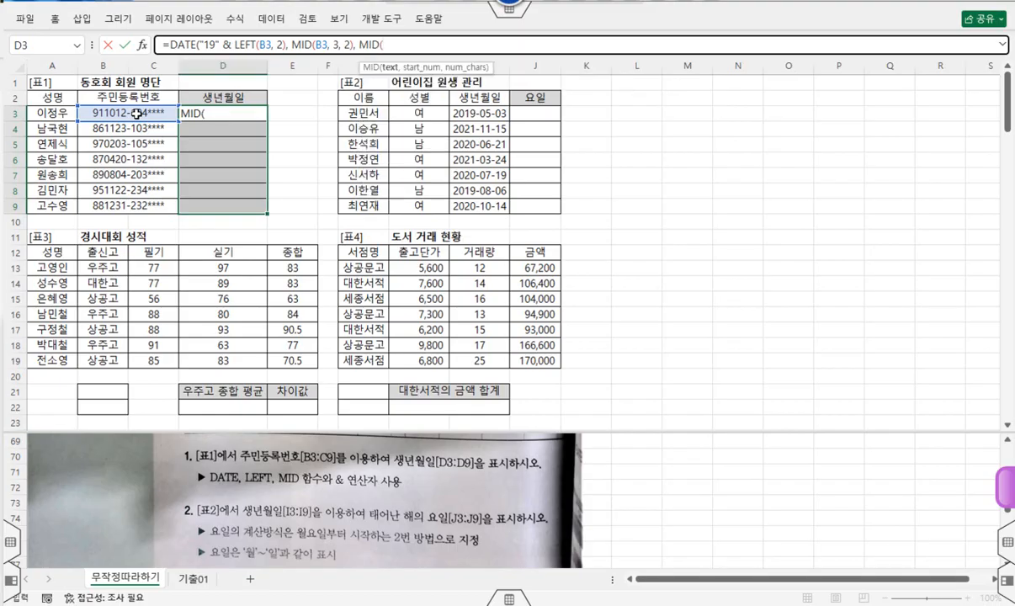
left_click(136, 114)
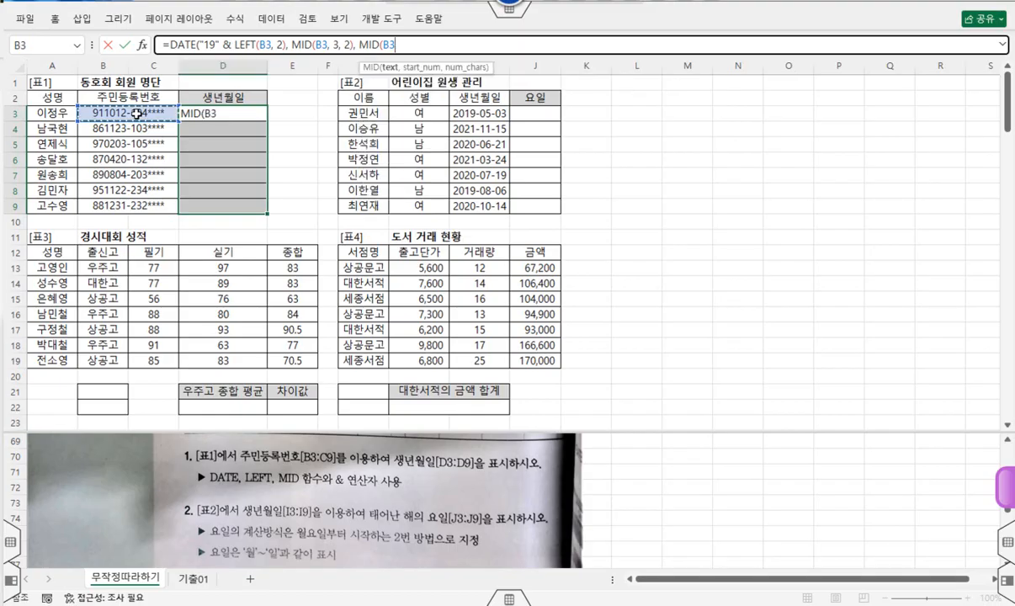
type(",")
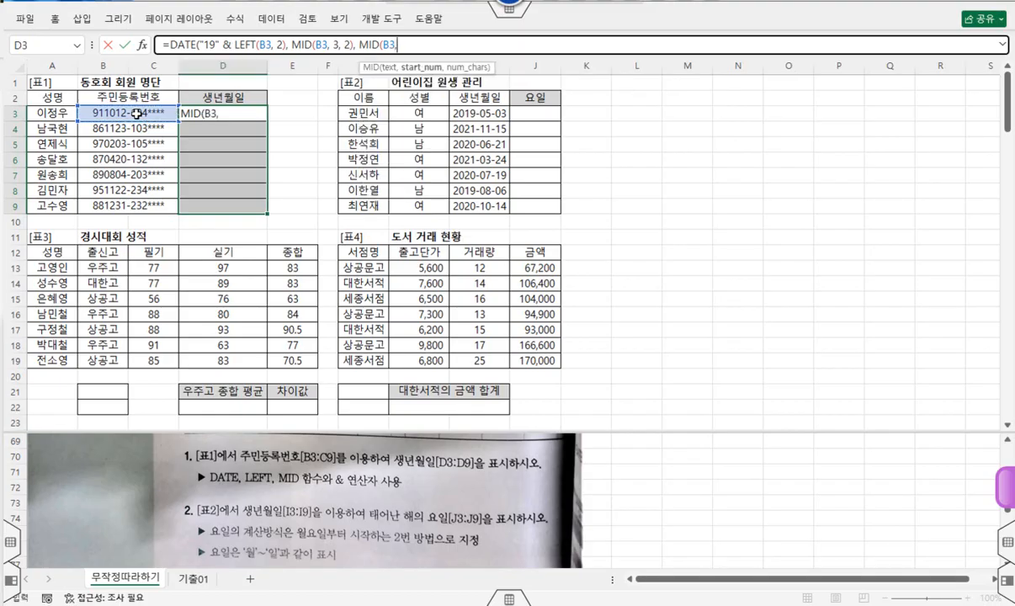
type(" 5, 2")
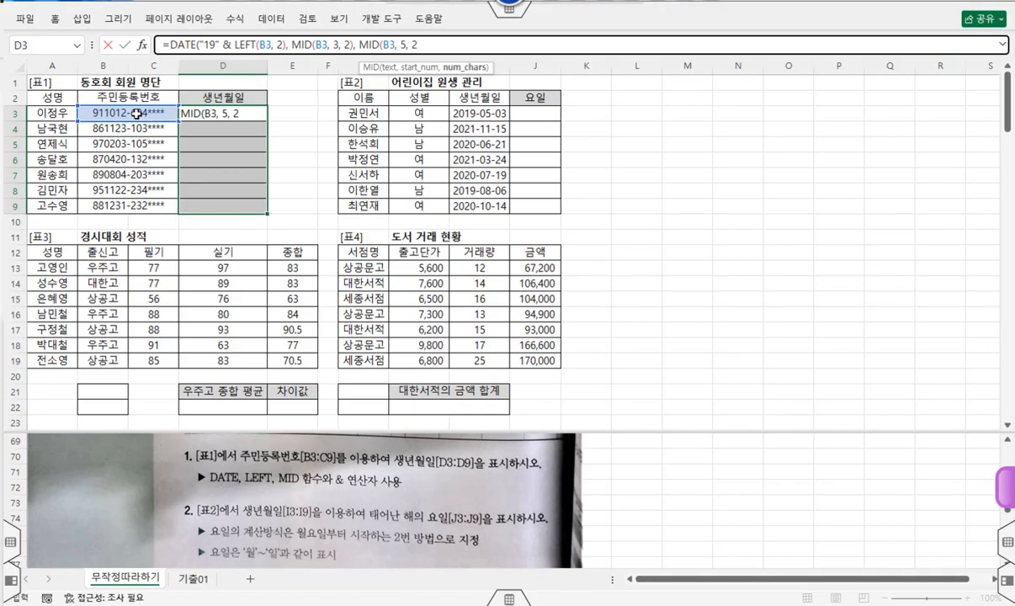
type(")")
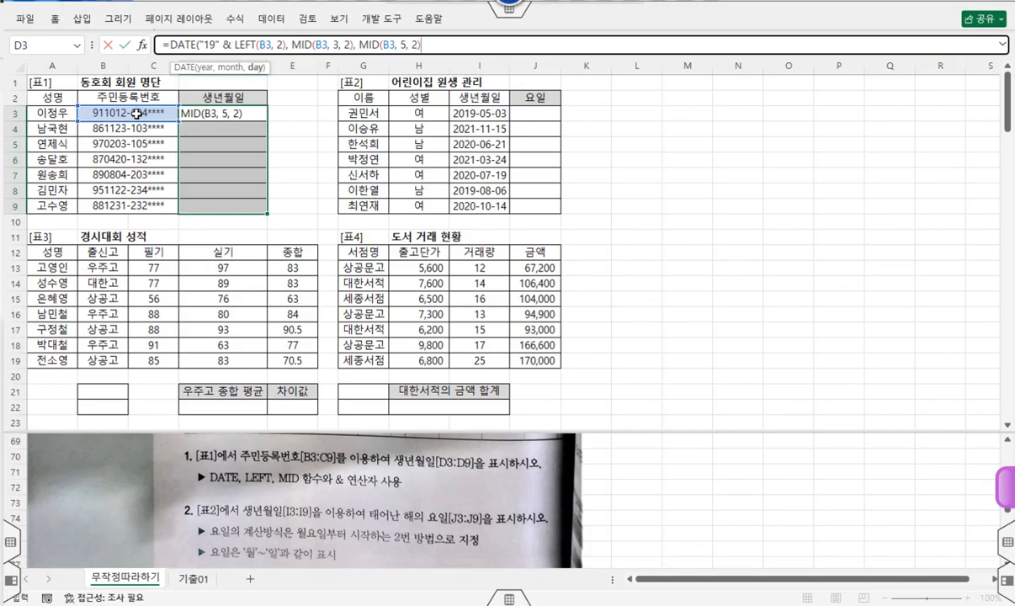
type(")")
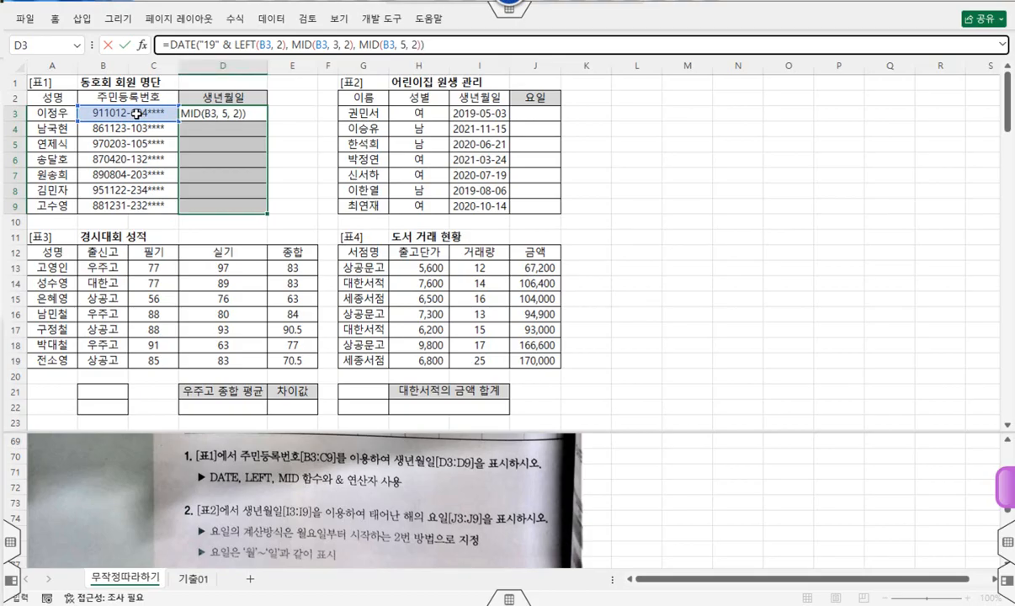
key("ctrl+Return")
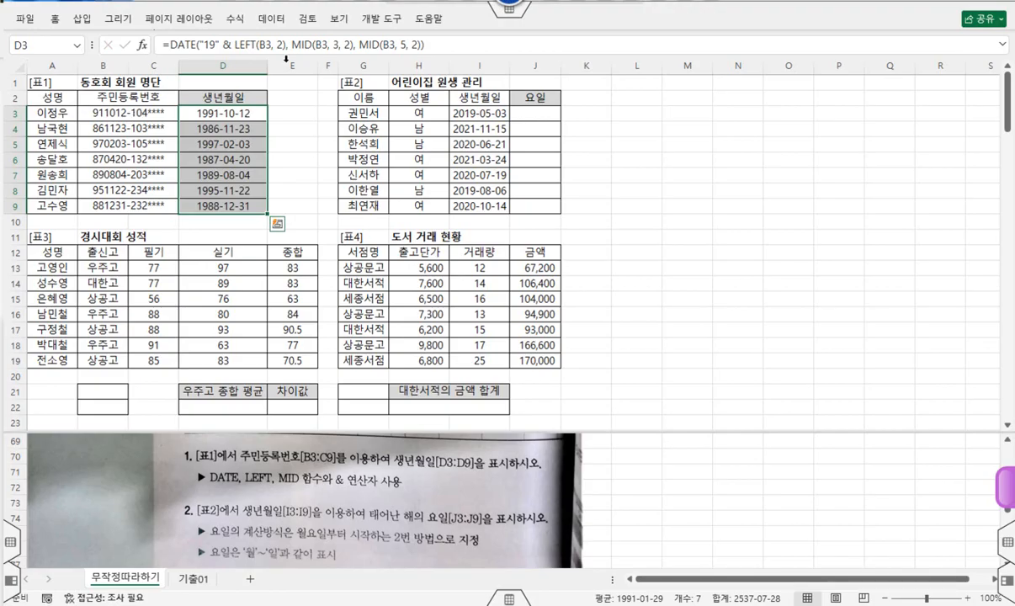
Widen column E and start a DATE formula for E3:E9 with its function arguments dialog open.
left_click_drag(319, 66, 366, 71)
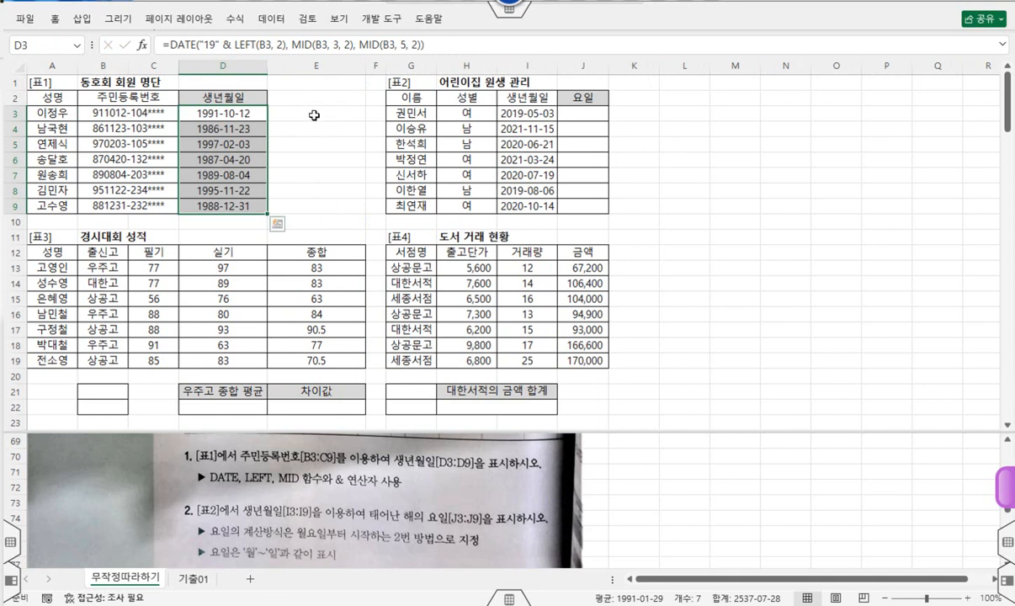
left_click_drag(305, 110, 296, 192)
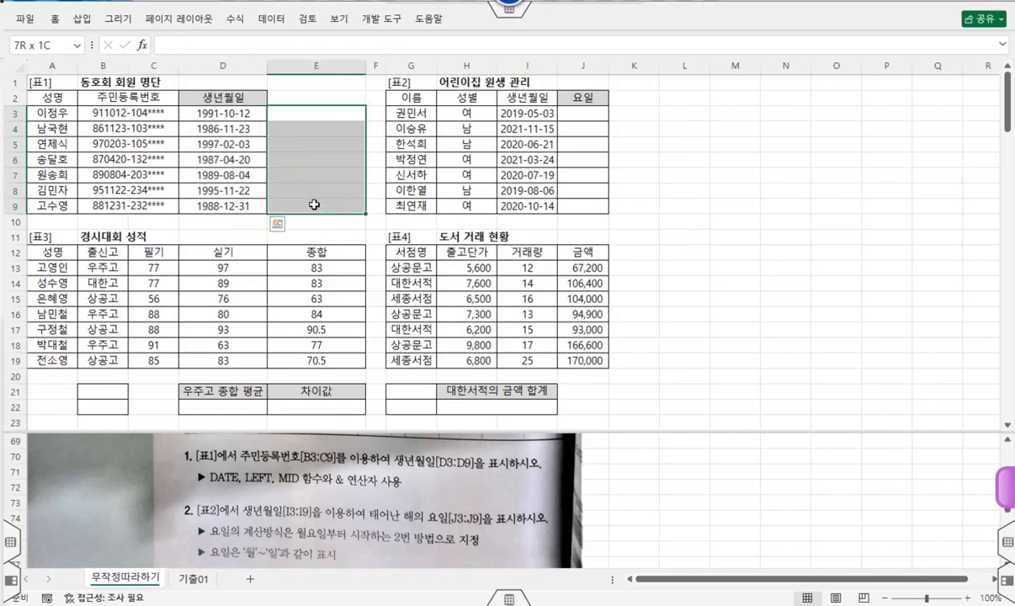
left_click(192, 44)
type("=")
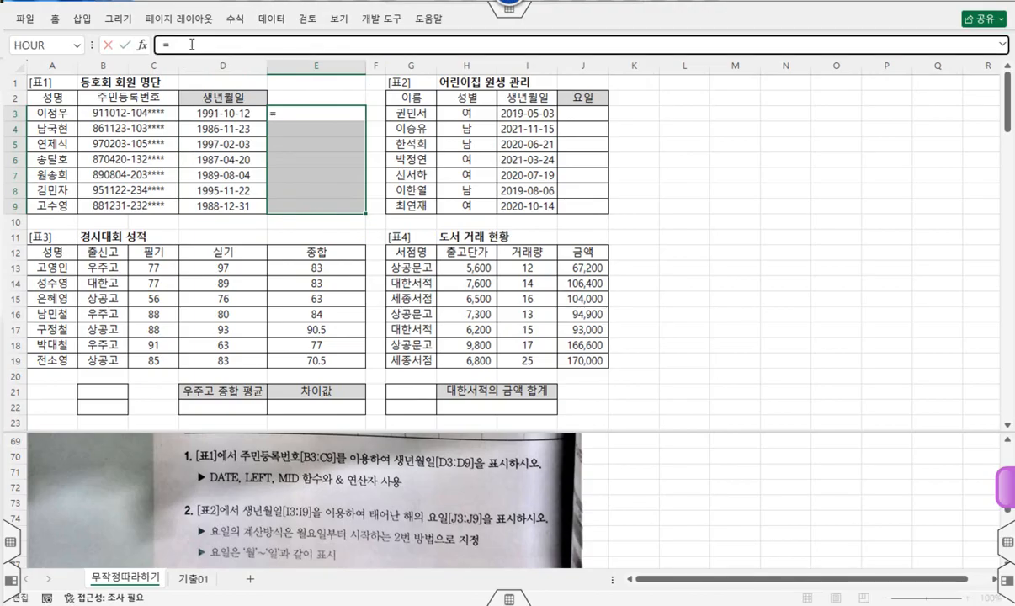
type("da")
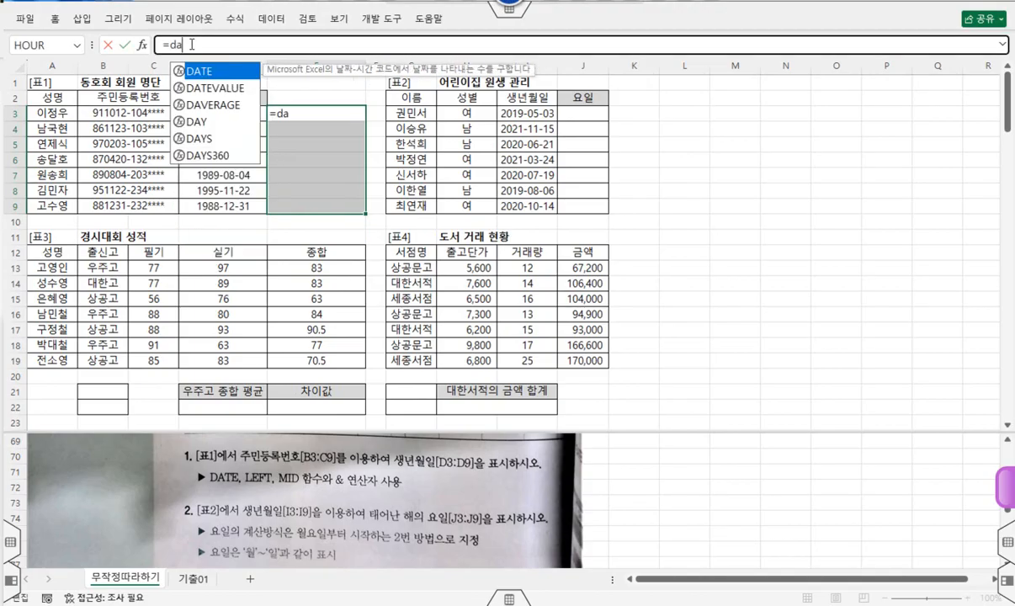
key("Tab")
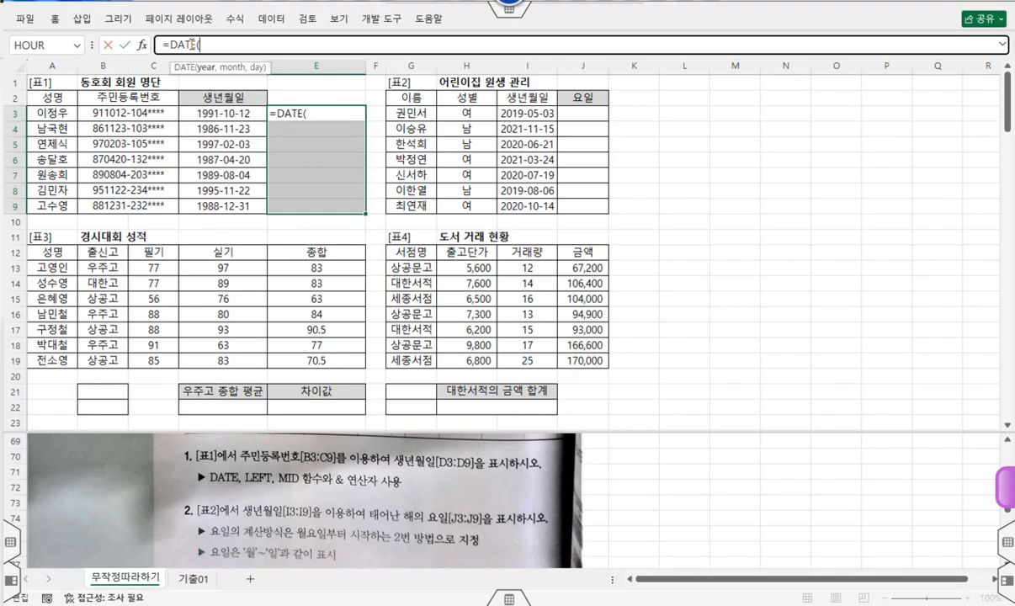
left_click(143, 45)
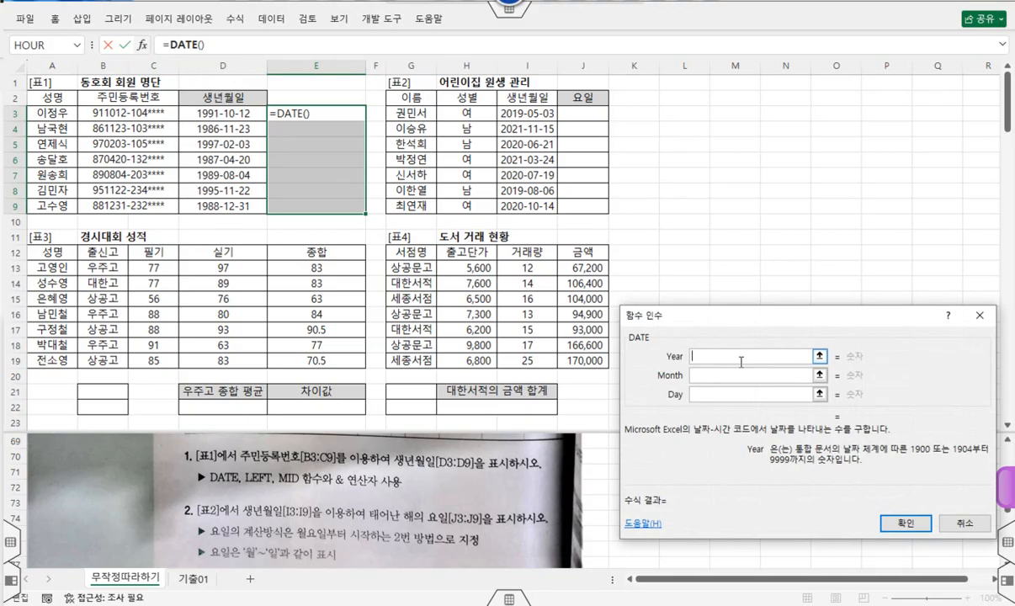
Build the year argument as "19" & LEFT(B3,2), setting LEFT's text and character count through its own function arguments.
type("\"19\" & ")
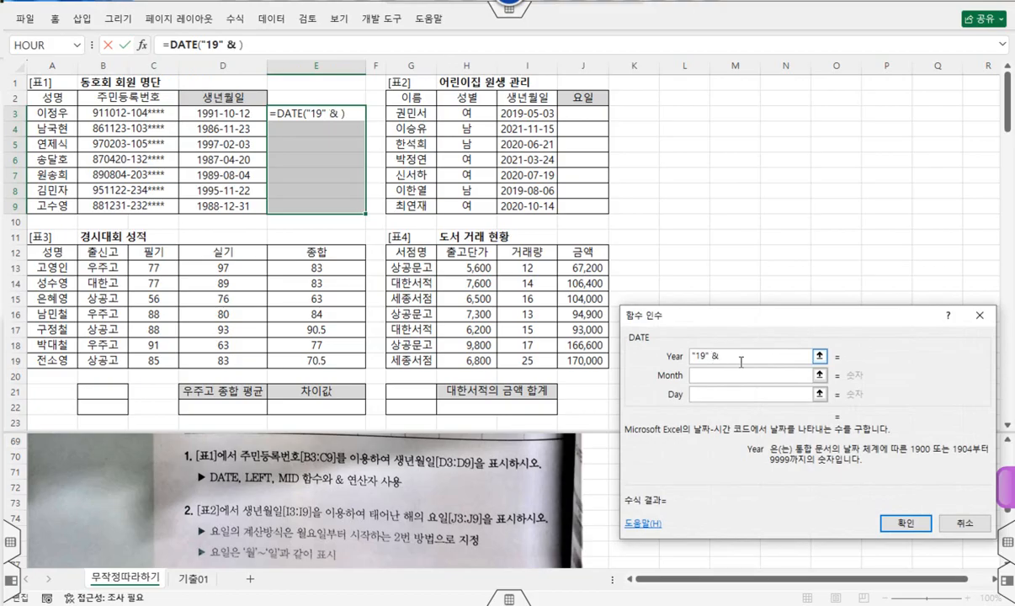
type("left(")
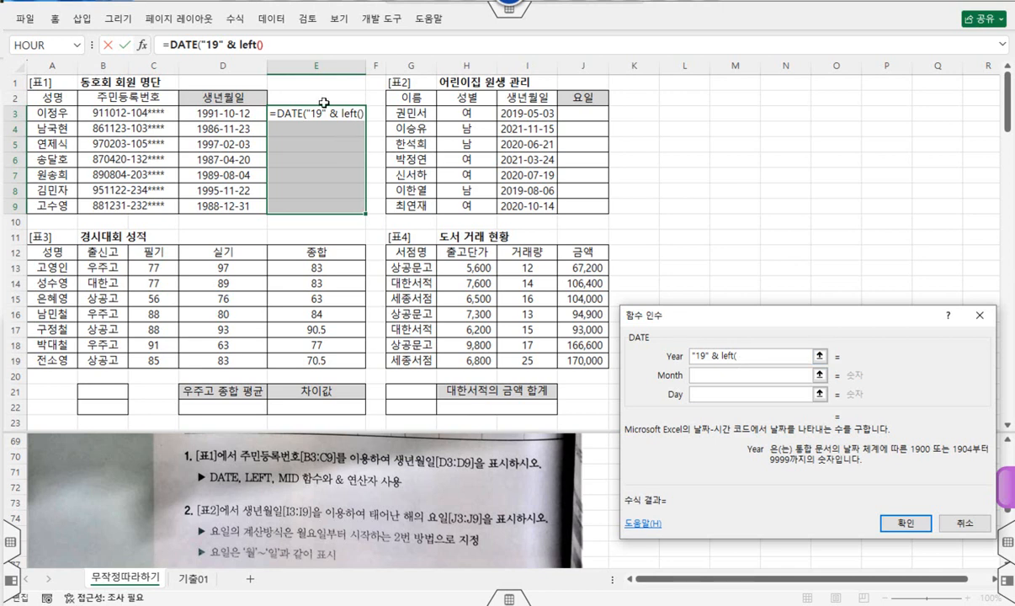
left_click(250, 43)
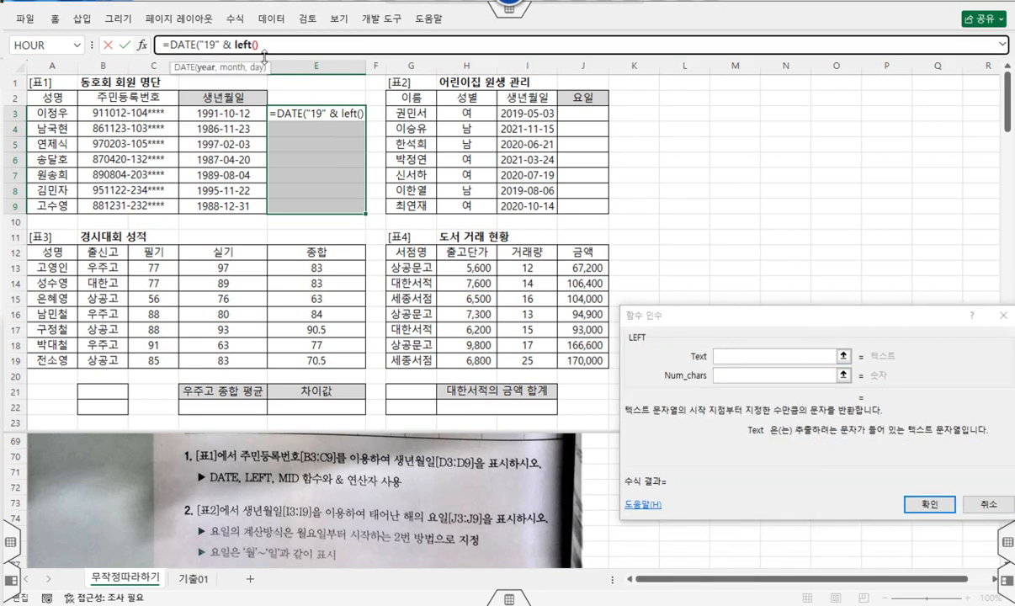
left_click(737, 356)
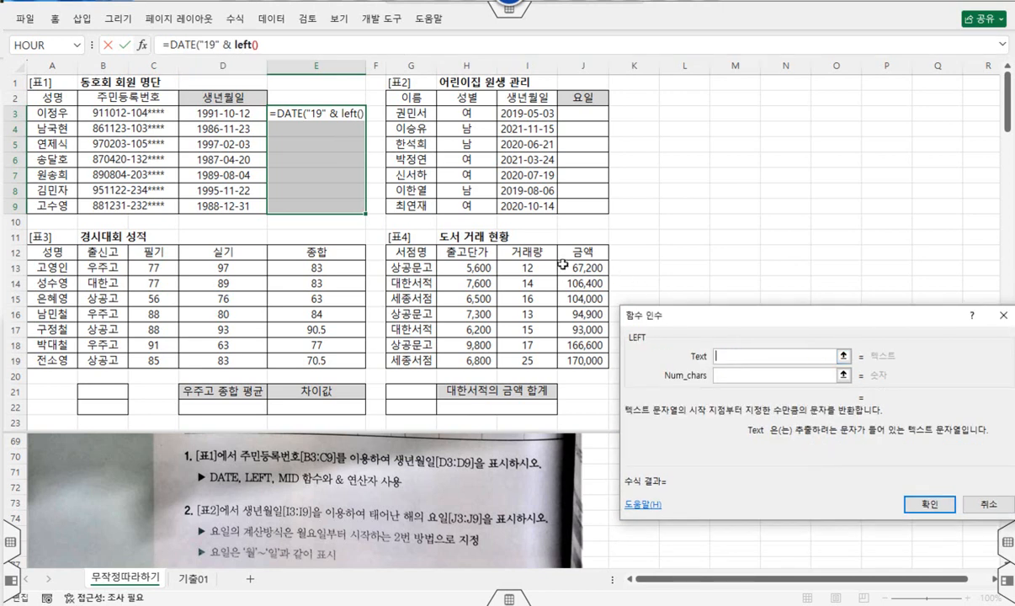
left_click(129, 113)
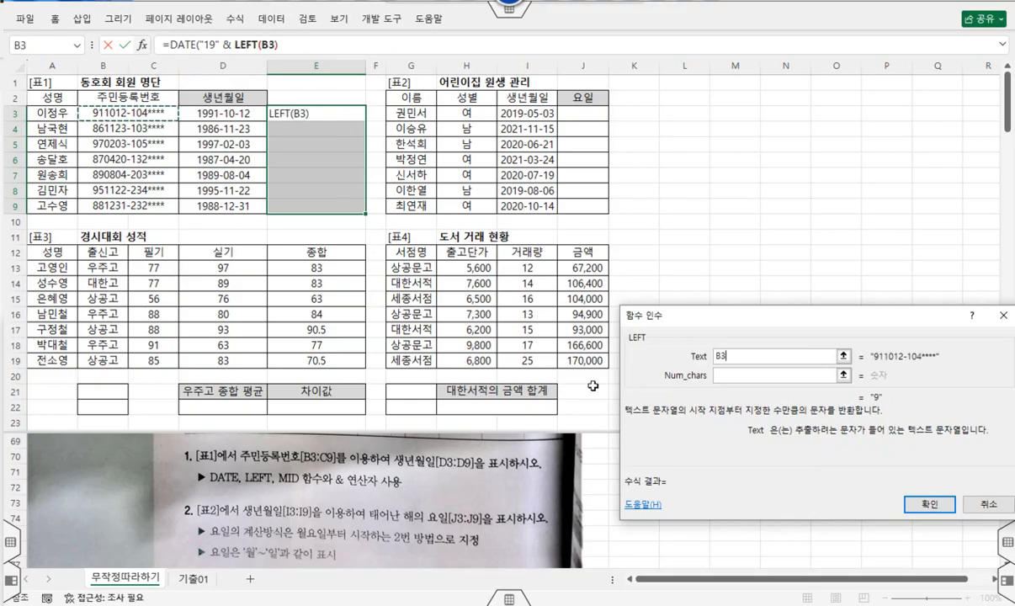
left_click(729, 376)
type("2")
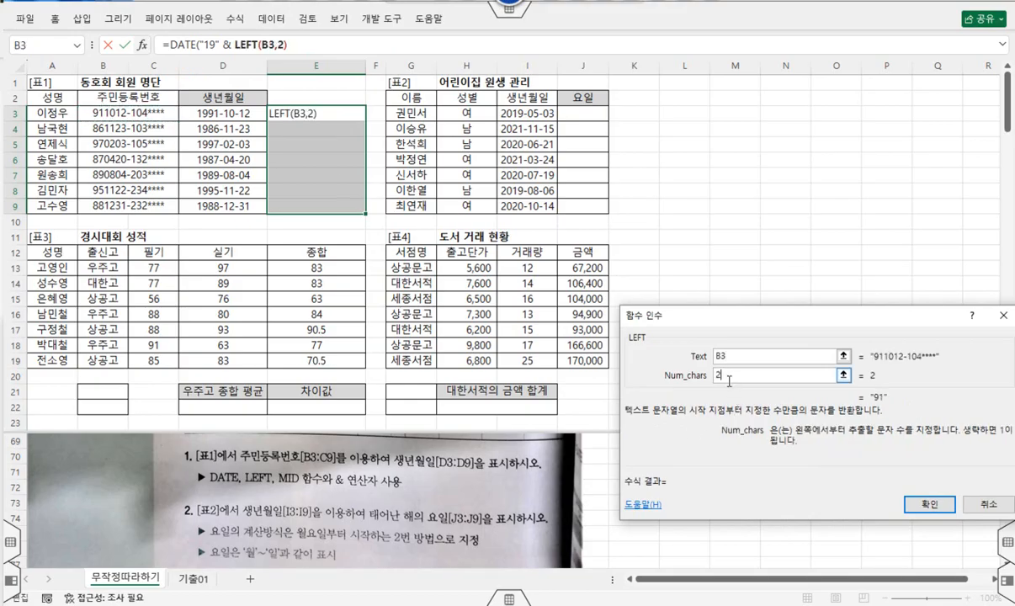
Return to the DATE arguments and build the month as MID with text B3, start number 3 and 2 characters.
left_click(182, 42)
left_click(714, 378)
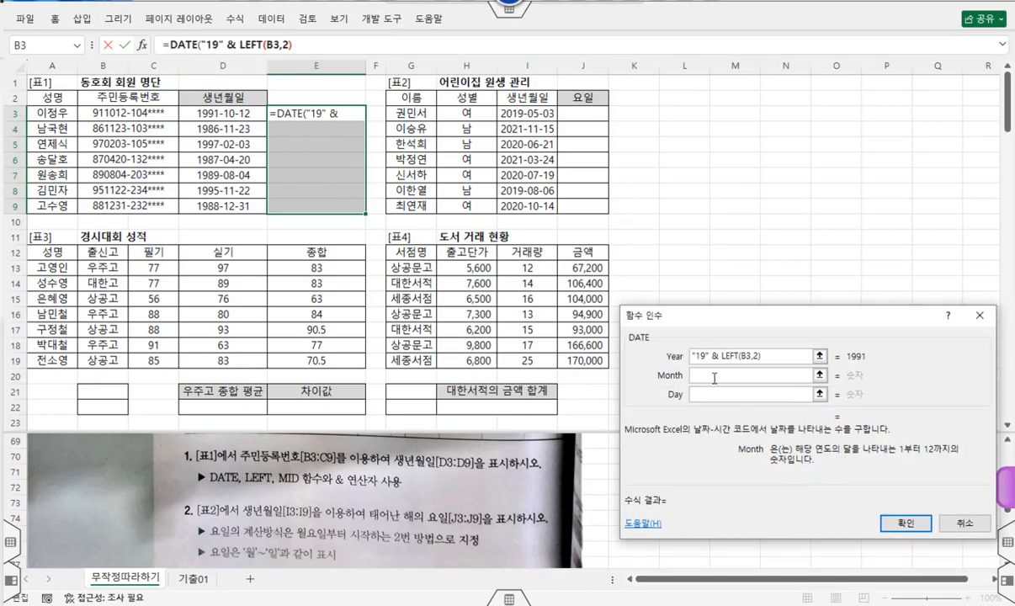
type("mid(")
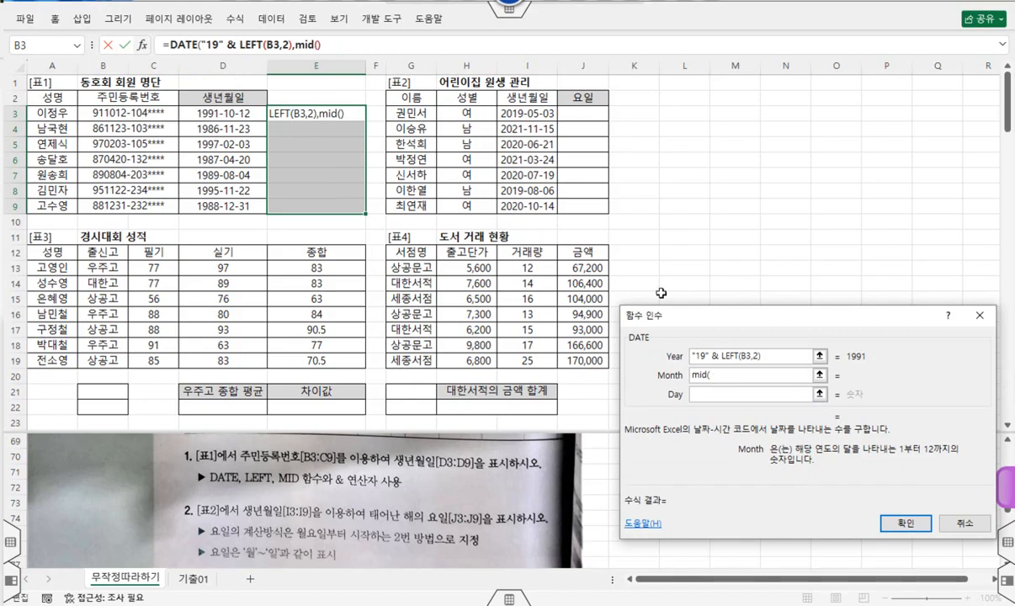
left_click(295, 42)
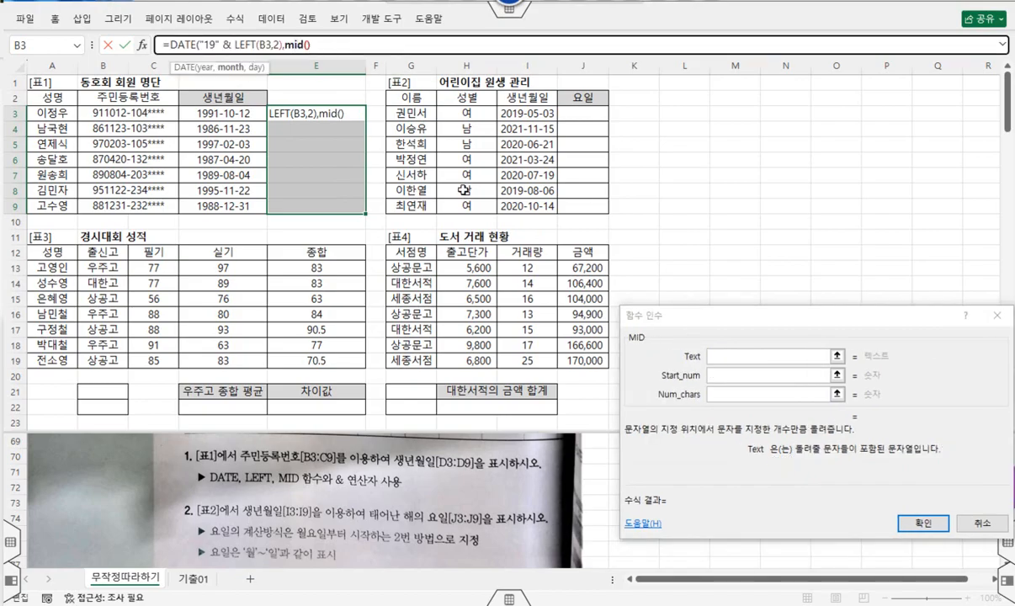
left_click(717, 356)
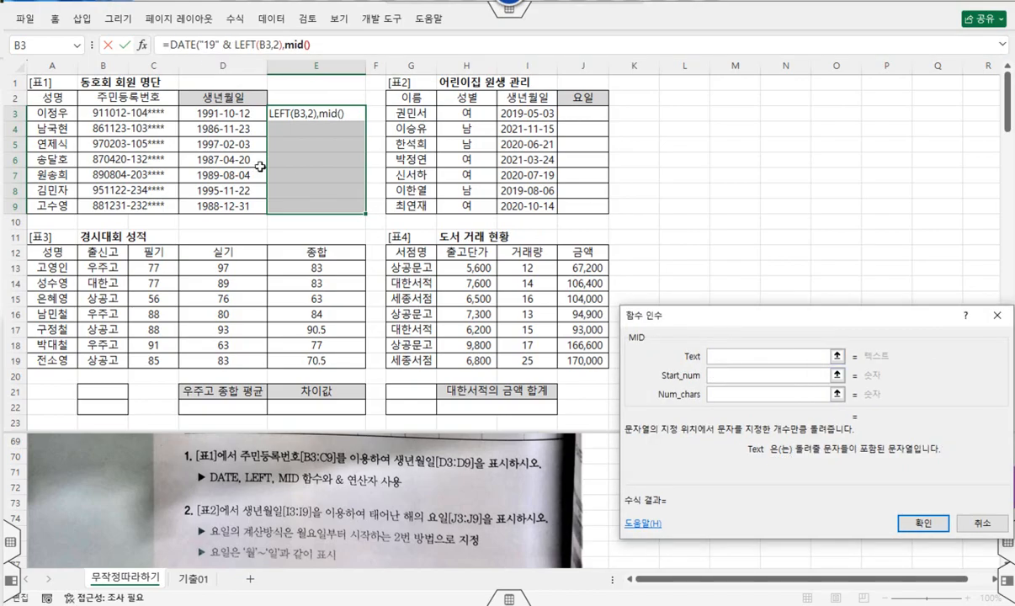
left_click(140, 111)
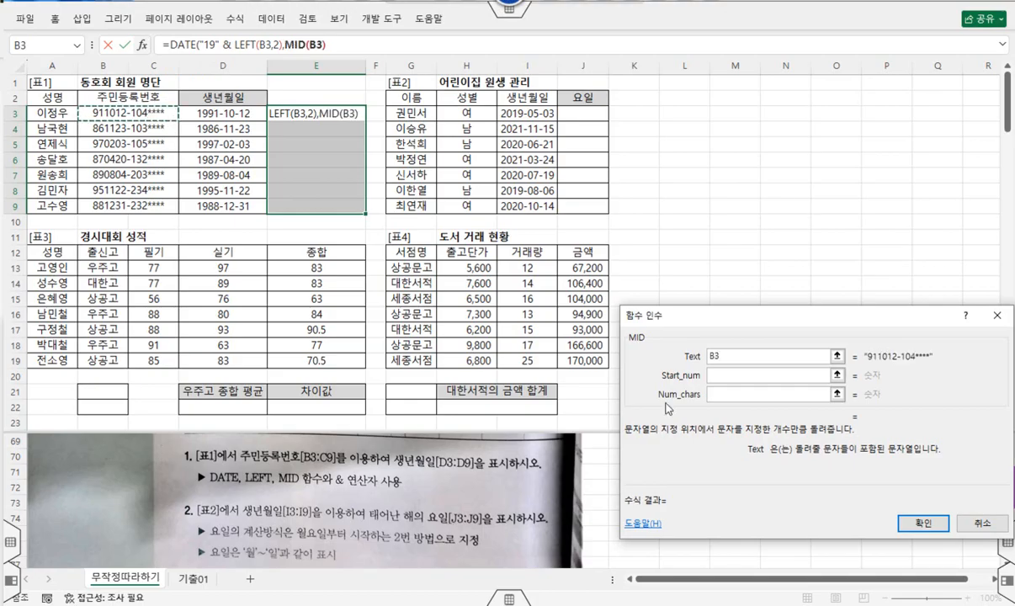
left_click(757, 374)
type("3")
left_click(744, 401)
type("2")
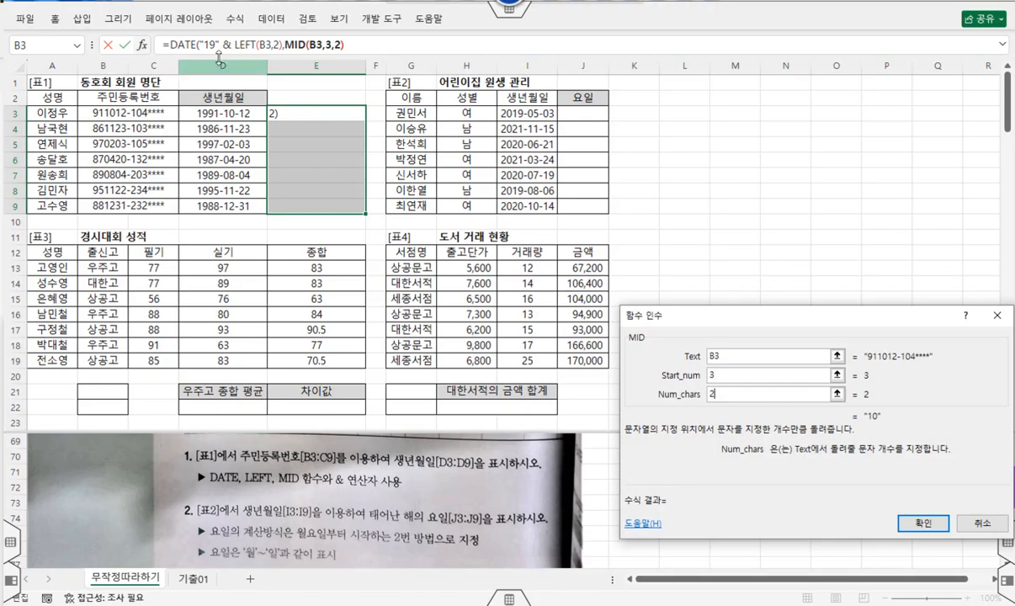
Return to the DATE arguments and copy the month's MID expression into the day argument.
left_click(183, 42)
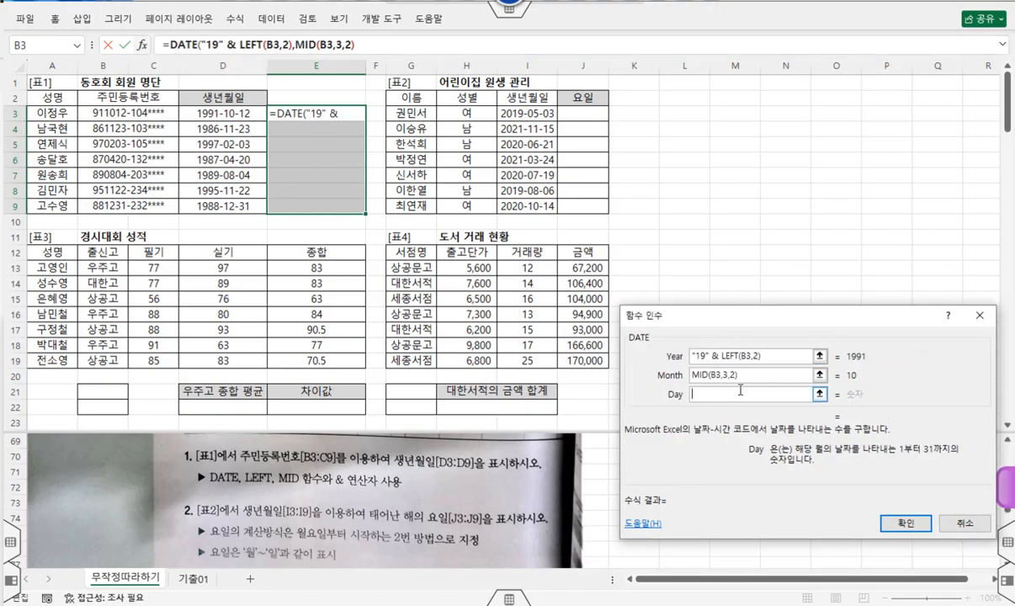
left_click_drag(738, 374, 692, 375)
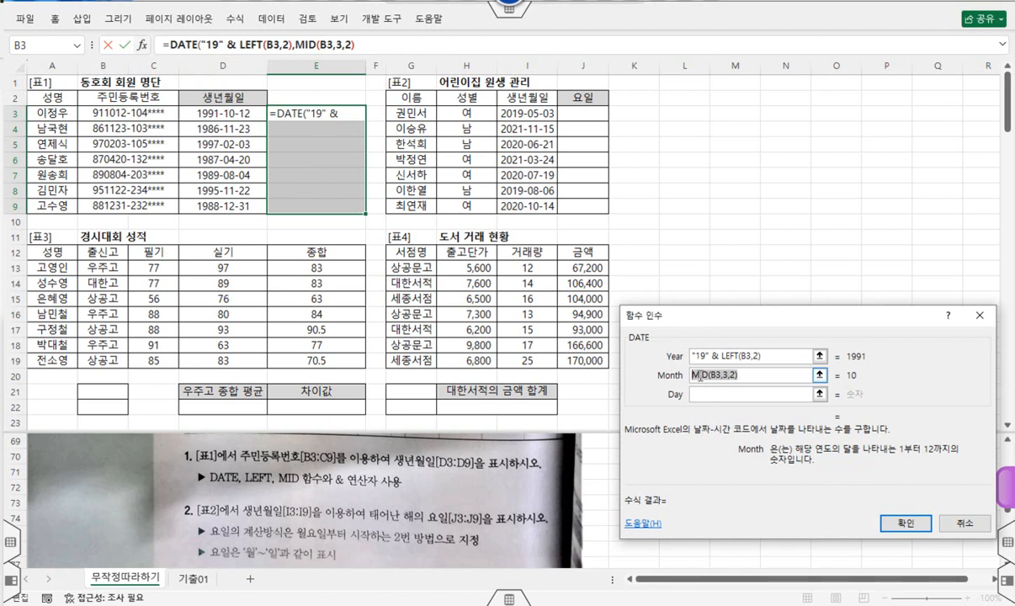
right_click(712, 377)
left_click(736, 404)
left_click(707, 395)
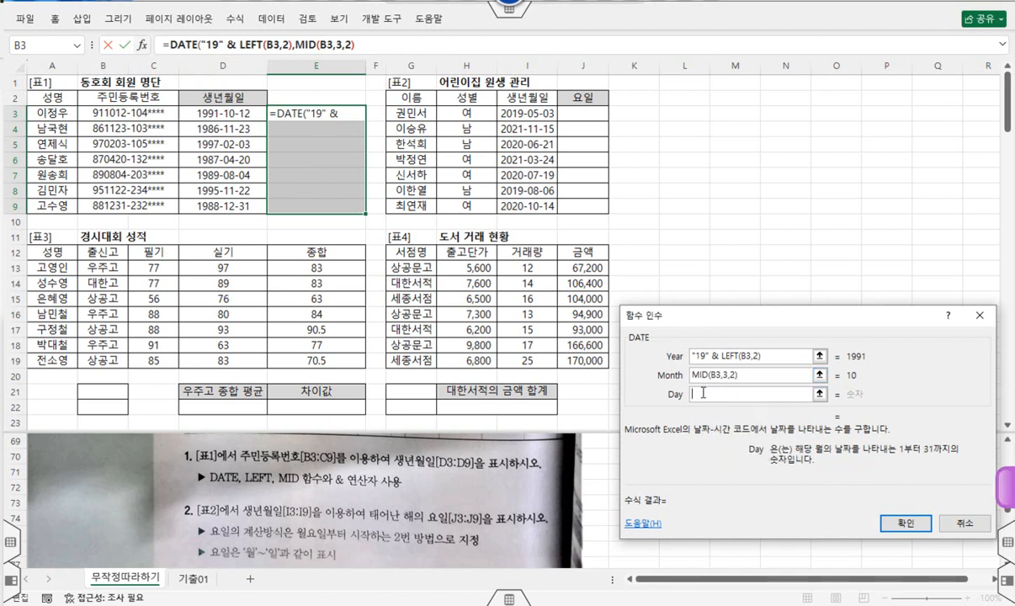
right_click(704, 394)
left_click(732, 434)
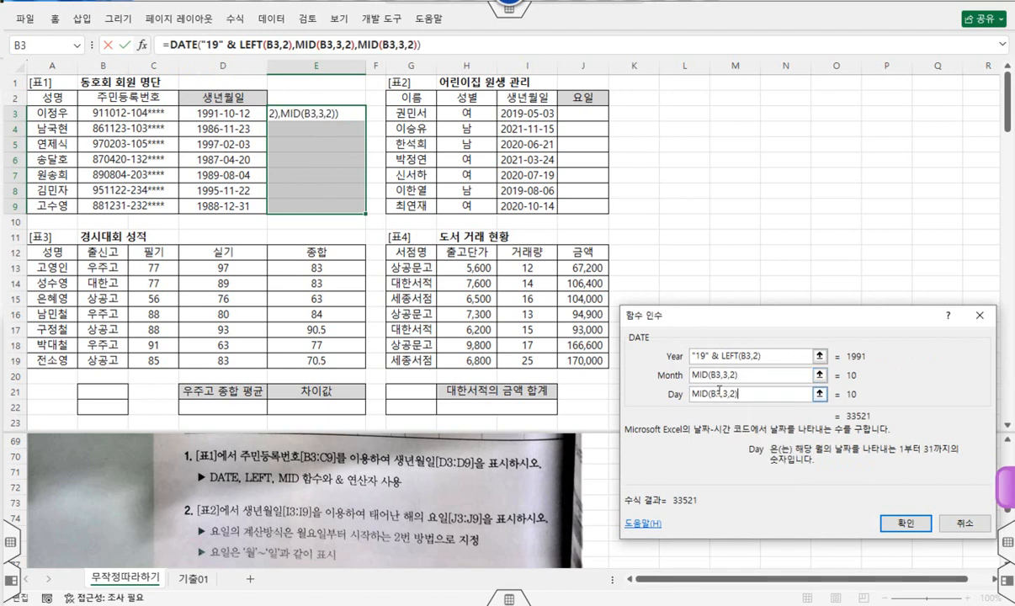
Change the start number in the day's MID expression to 5, accept the DATE function and fill it into E3:E9.
left_click(724, 392)
key("BackSpace")
type("5")
left_click(894, 525)
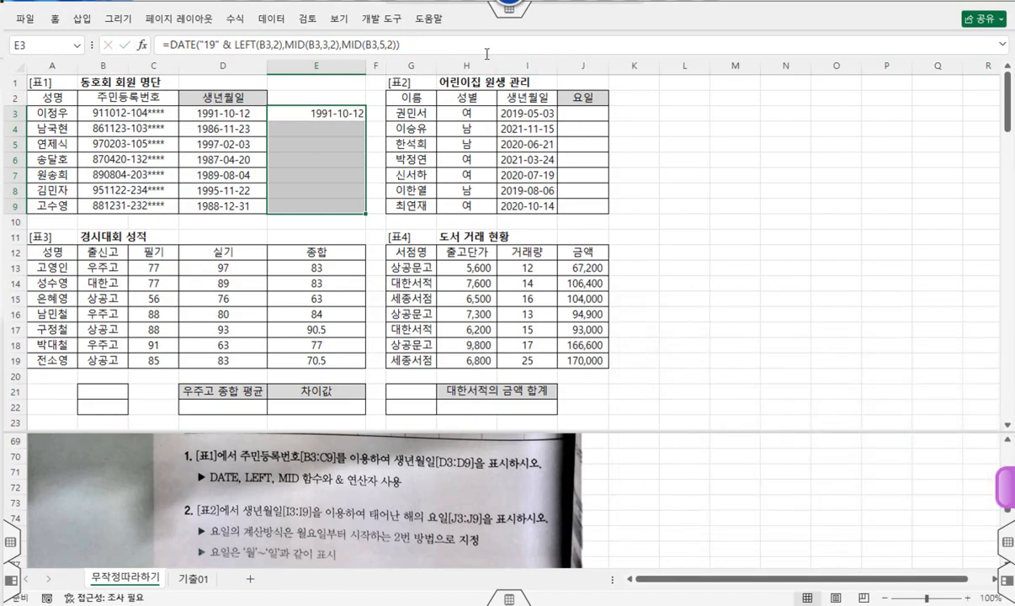
left_click(487, 53)
key("ctrl+Return")
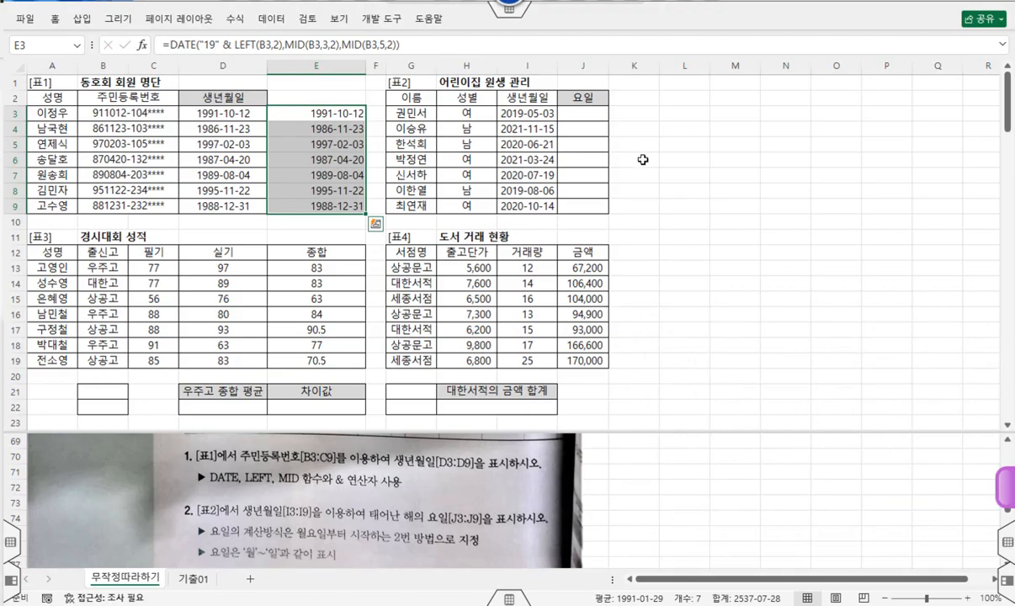
Examine the instructions of task 2 for the weekday cells J3:J9, including the start day, numbering method and required functions.
left_click(653, 501)
scroll(654, 497, "down", 1)
scroll(654, 499, "down", 2)
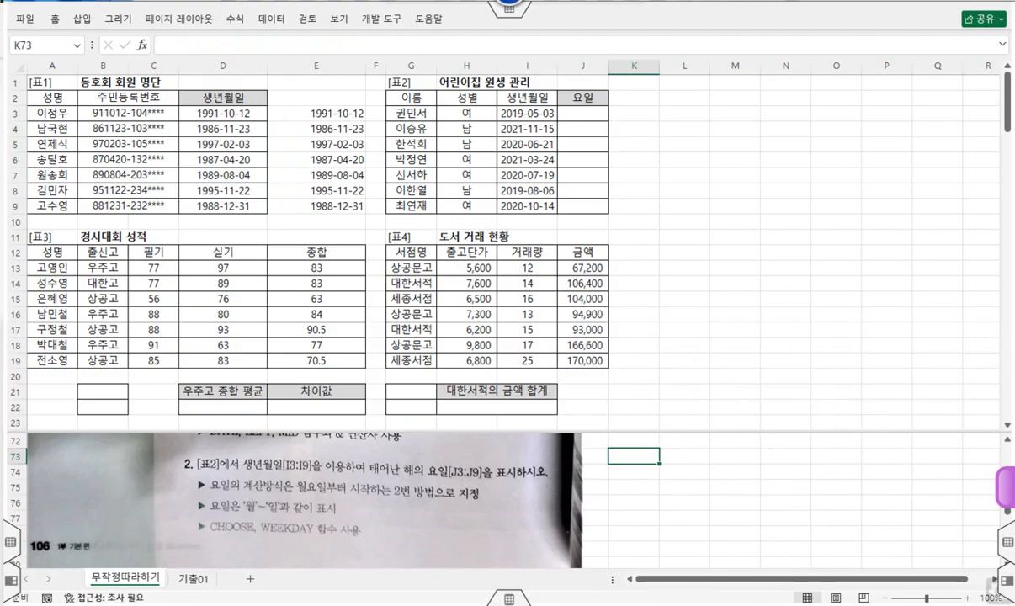
left_click_drag(244, 472, 296, 470)
left_click_drag(393, 465, 521, 477)
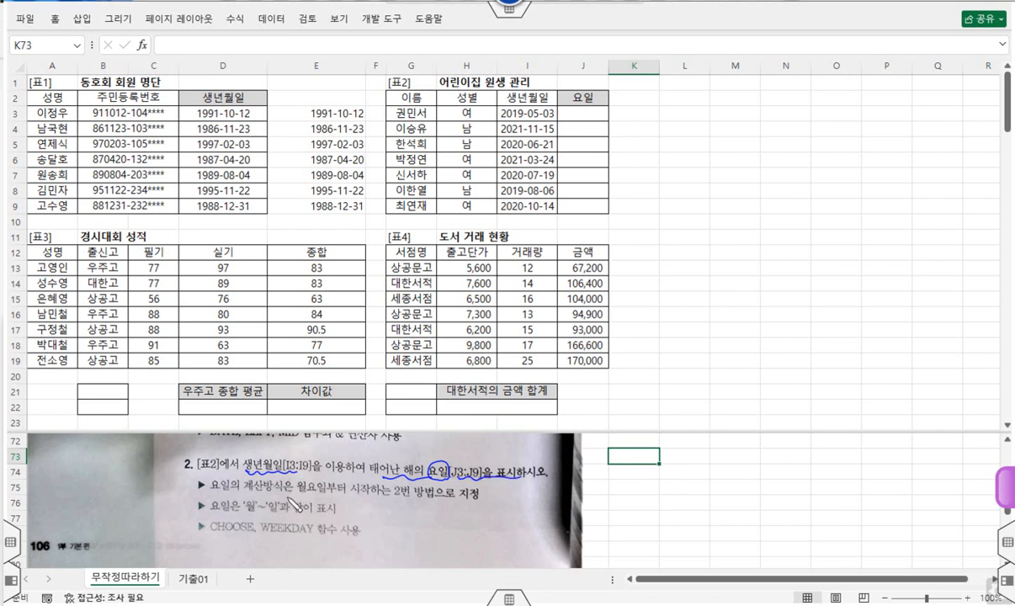
mouse_move(299, 502)
left_mouse_down()
mouse_move(316, 499)
mouse_move(291, 484)
mouse_move(305, 497)
mouse_move(320, 468)
left_mouse_up()
mouse_move(419, 482)
left_mouse_down()
mouse_move(393, 487)
mouse_move(419, 476)
mouse_move(459, 499)
left_mouse_up()
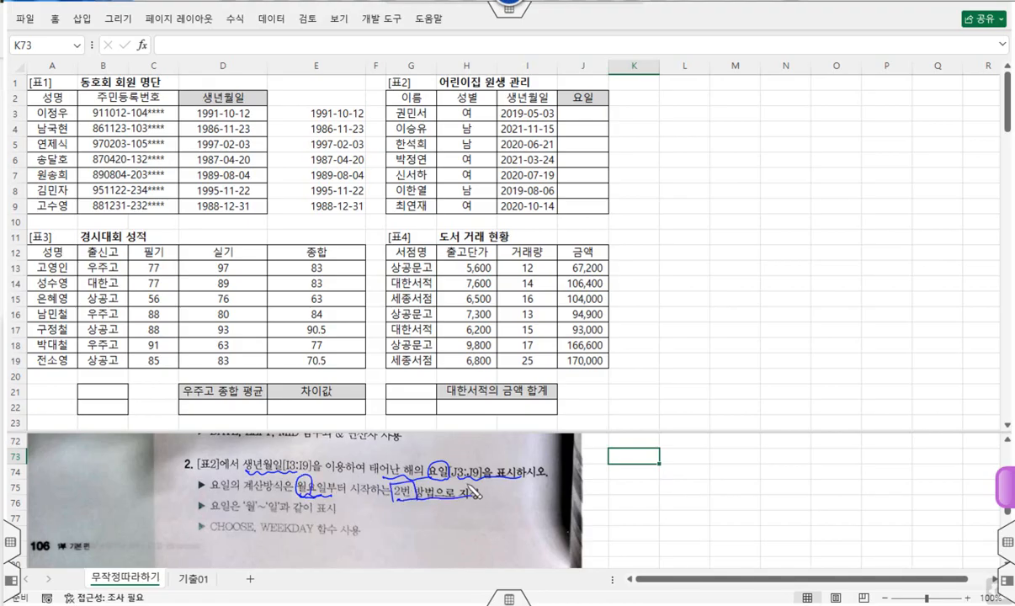
left_click_drag(261, 529, 315, 535)
left_click_drag(211, 531, 252, 533)
mouse_move(607, 404)
left_mouse_down()
mouse_move(606, 417)
mouse_move(680, 416)
mouse_move(717, 397)
mouse_move(745, 412)
left_mouse_up()
mouse_move(755, 395)
left_mouse_down()
mouse_move(758, 410)
mouse_move(785, 412)
mouse_move(769, 436)
left_mouse_up()
mouse_move(810, 389)
left_mouse_down()
mouse_move(807, 405)
mouse_move(855, 403)
mouse_move(829, 443)
left_mouse_up()
left_click(884, 403)
left_click_drag(957, 387, 959, 407)
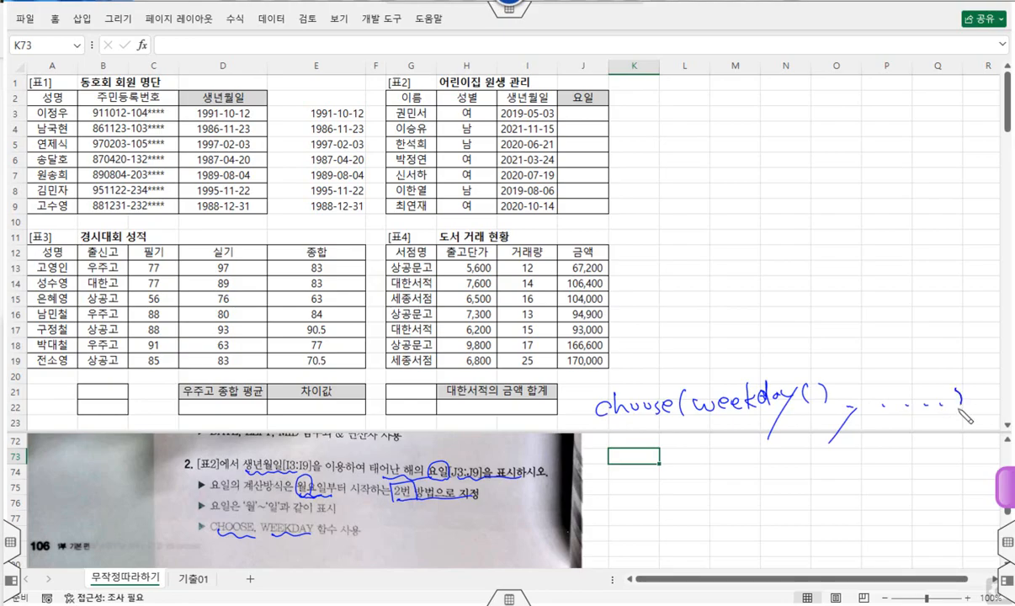
Review how WEEKDAY nests inside CHOOSE as the index, followed by the list of weekday values, for the weekday formula.
left_click_drag(852, 385, 872, 387)
left_click_drag(883, 402, 879, 408)
left_click(897, 393)
left_click(906, 394)
left_click(923, 394)
left_click(940, 393)
left_click(967, 389)
left_click(980, 389)
key("Escape")
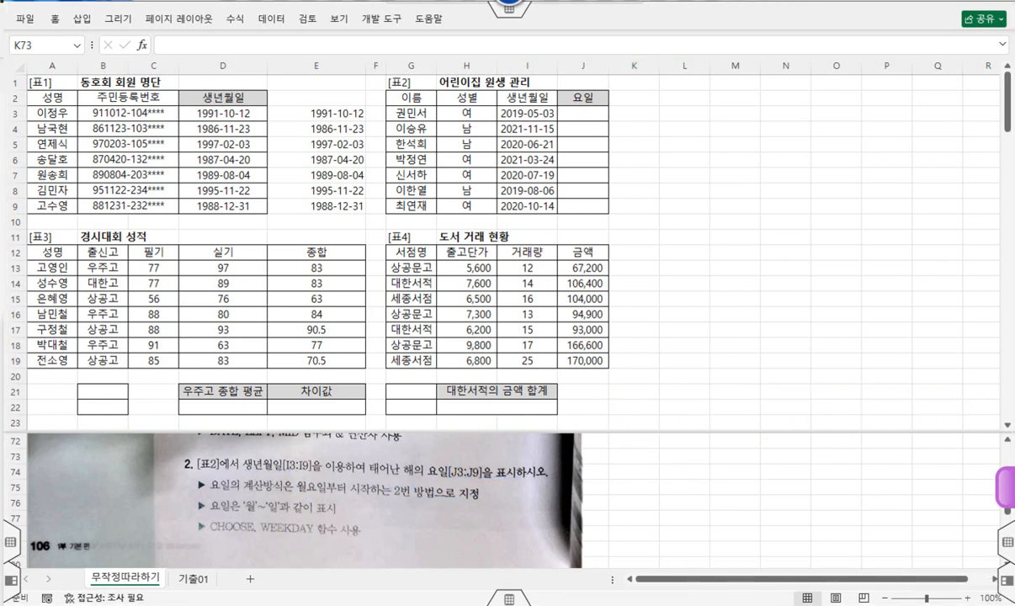
Start a CHOOSE formula for J3:J9 with a nested WEEKDAY that takes I3 as its serial number.
left_click_drag(563, 113, 577, 205)
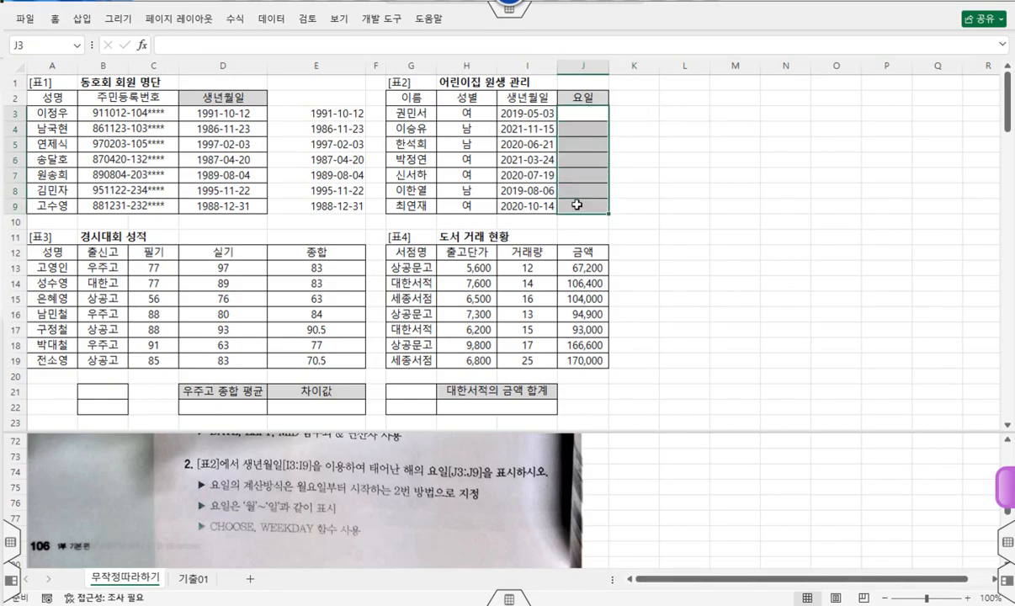
left_click(415, 45)
type("=")
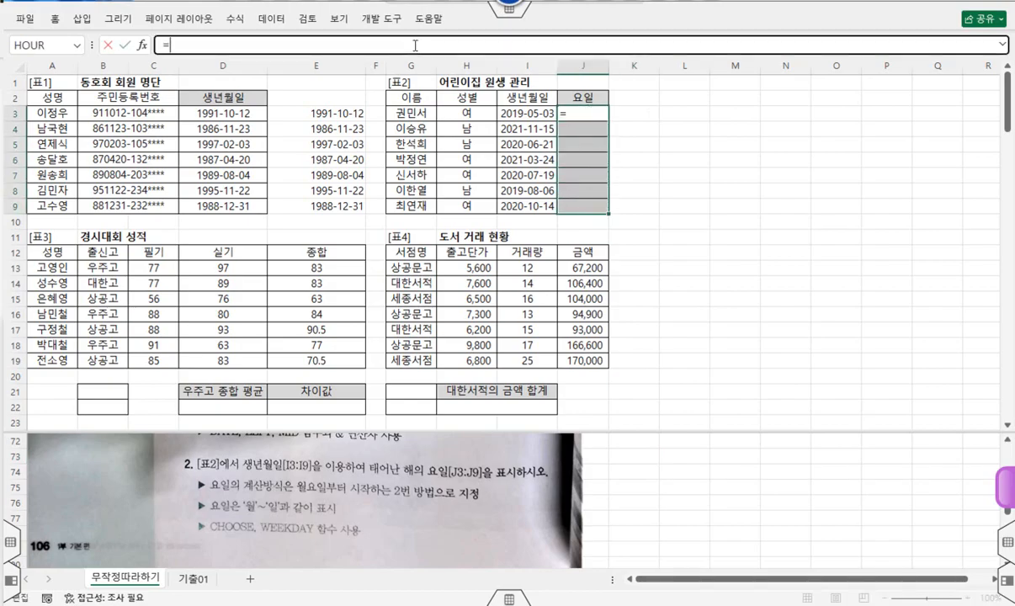
type("cho")
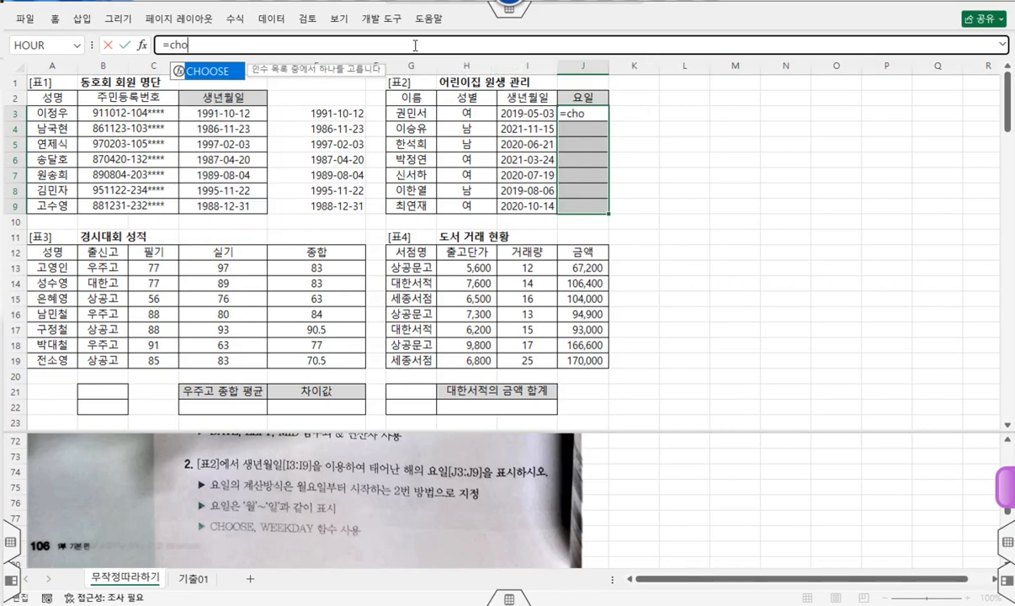
key("Tab")
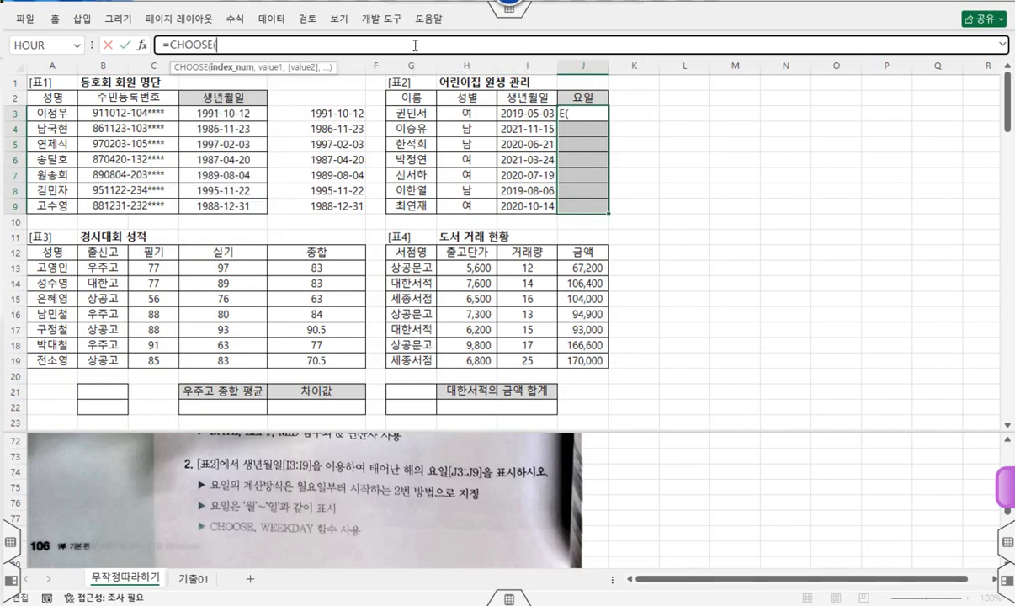
type("w")
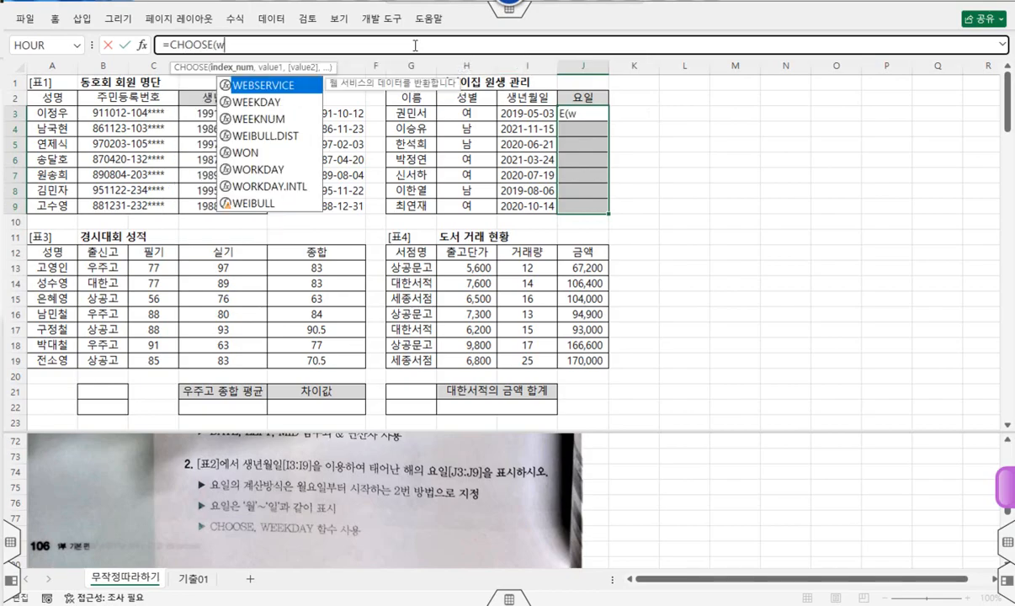
double_click(294, 102)
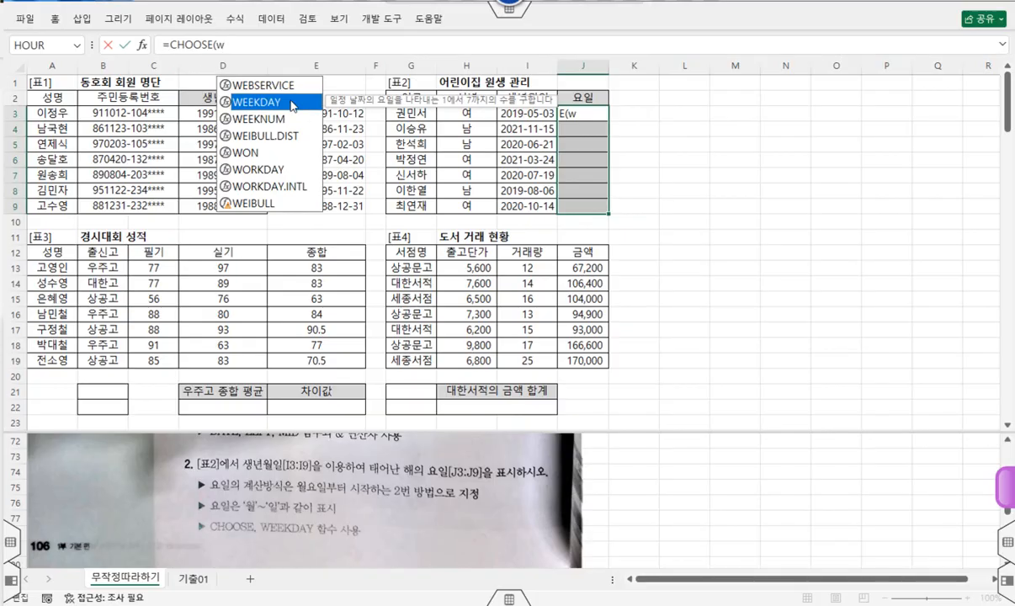
left_click(141, 44)
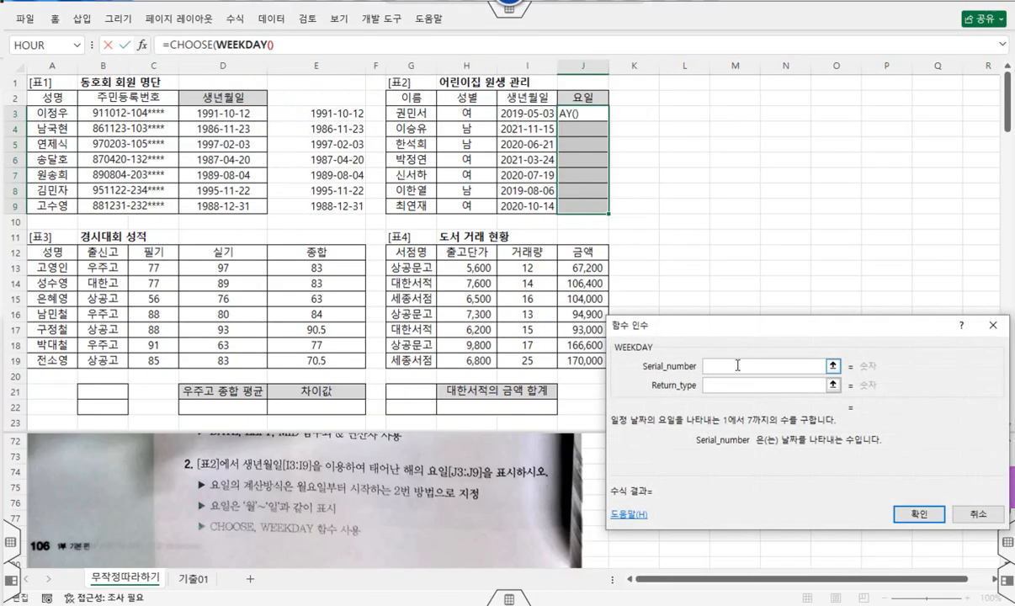
left_click(507, 112)
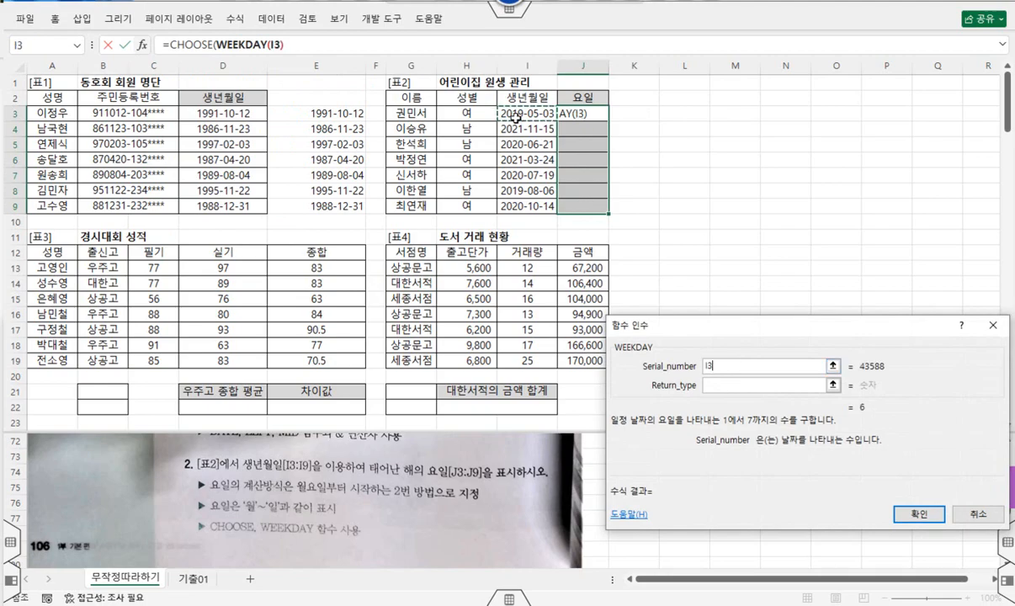
Examine WEEKDAY's Return_type description and compare it with the numbering method required in task 2.
left_click(712, 384)
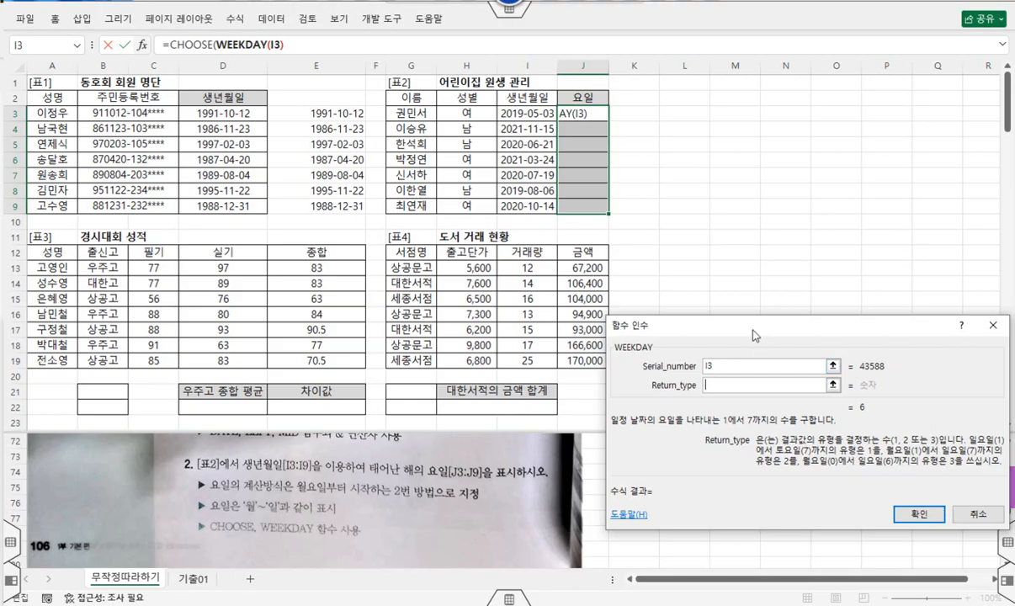
mouse_move(720, 433)
left_mouse_down()
mouse_move(940, 465)
mouse_move(979, 495)
left_mouse_up()
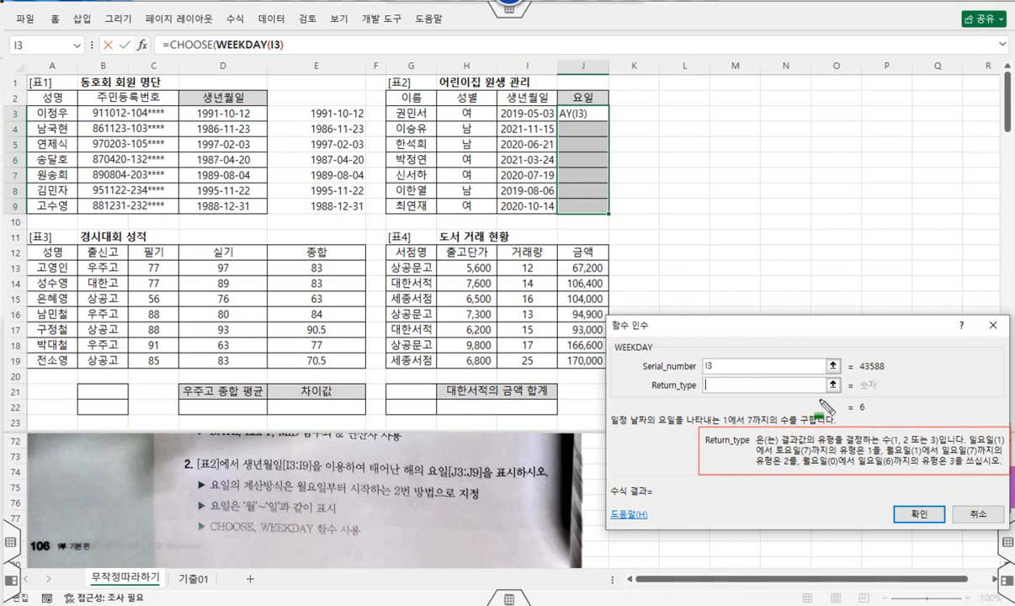
left_click_drag(662, 388, 781, 392)
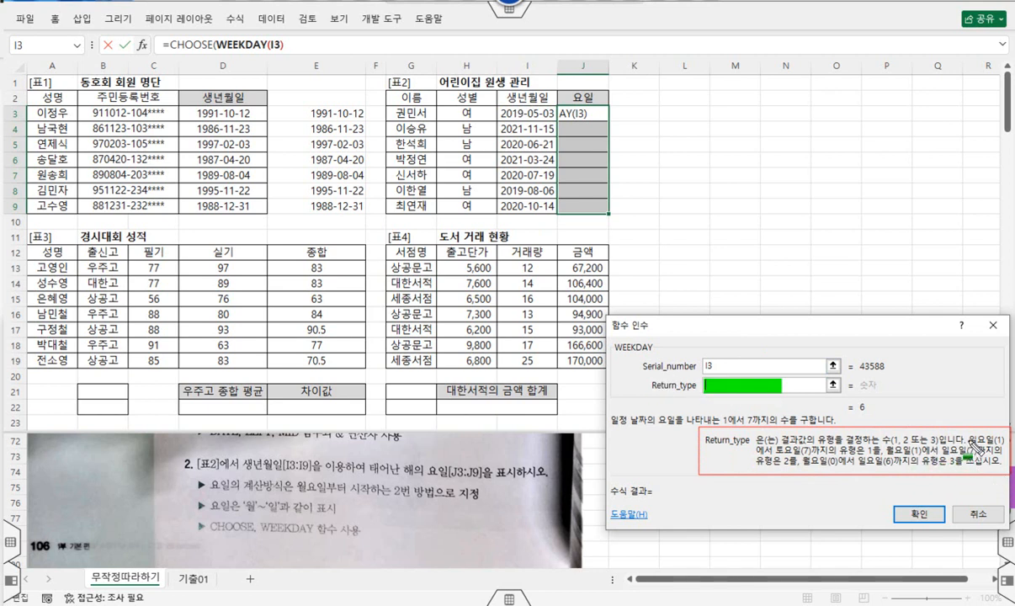
left_click_drag(969, 439, 998, 440)
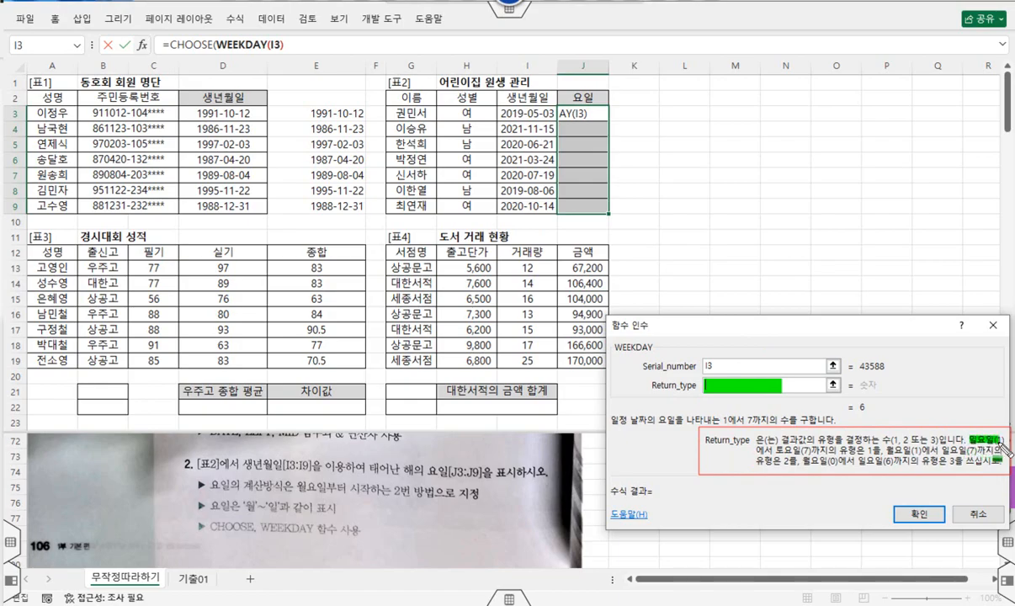
left_click_drag(755, 459, 810, 452)
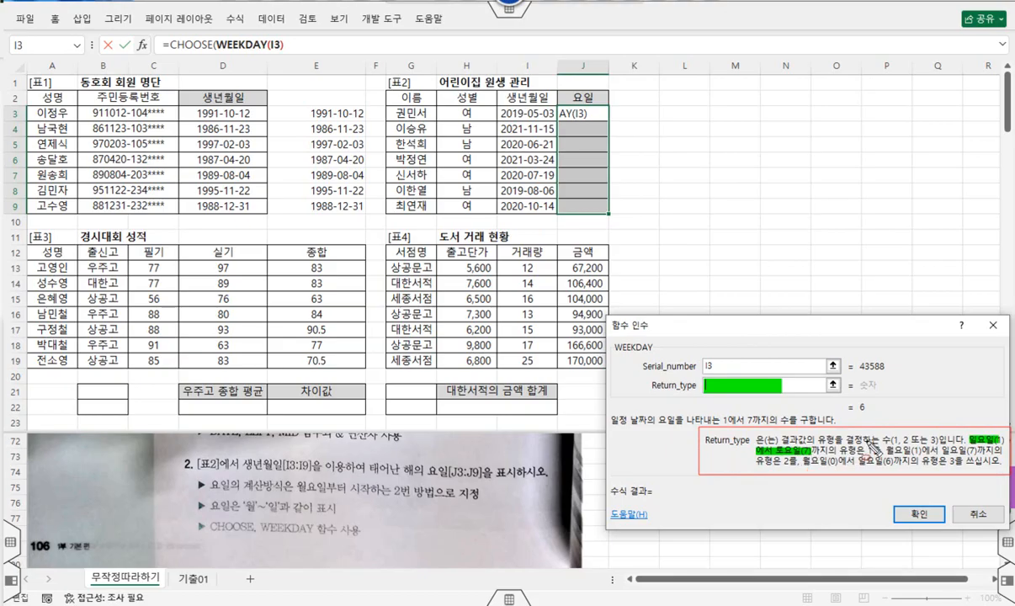
left_click_drag(866, 444, 875, 456)
mouse_move(868, 473)
left_mouse_down()
mouse_move(880, 473)
mouse_move(823, 426)
mouse_move(743, 395)
left_mouse_up()
left_click_drag(884, 448, 981, 456)
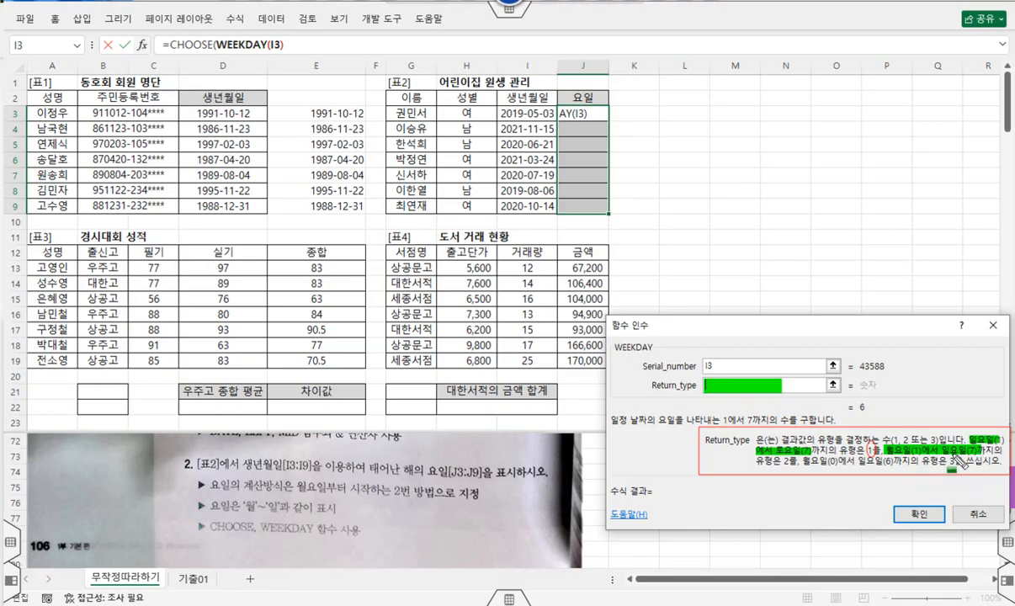
key("r")
mouse_move(388, 483)
left_mouse_down()
mouse_move(414, 490)
mouse_move(391, 482)
left_mouse_up()
mouse_move(756, 433)
left_mouse_down()
mouse_move(788, 466)
mouse_move(737, 404)
left_mouse_up()
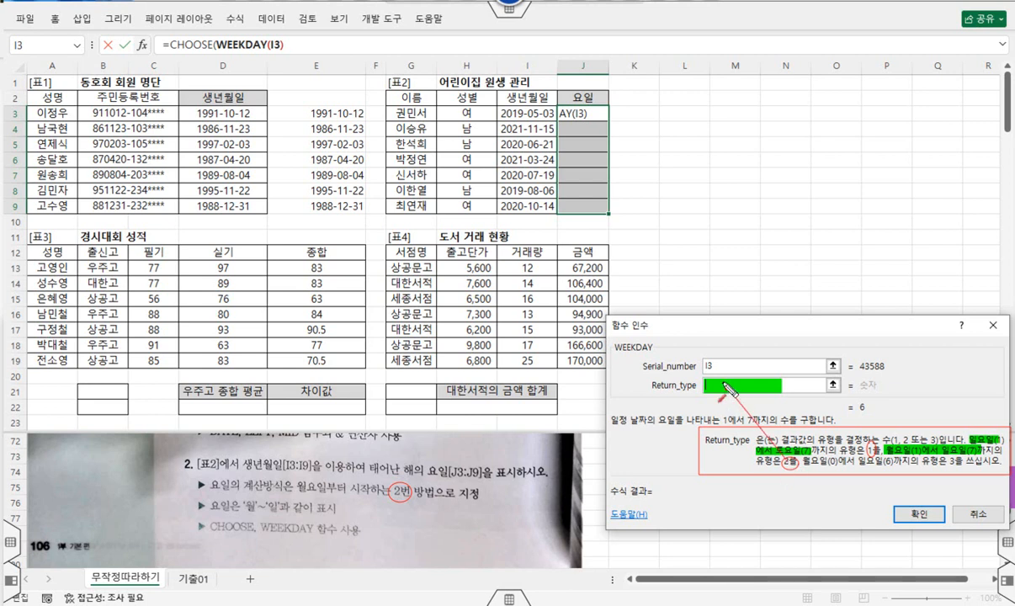
key("Escape")
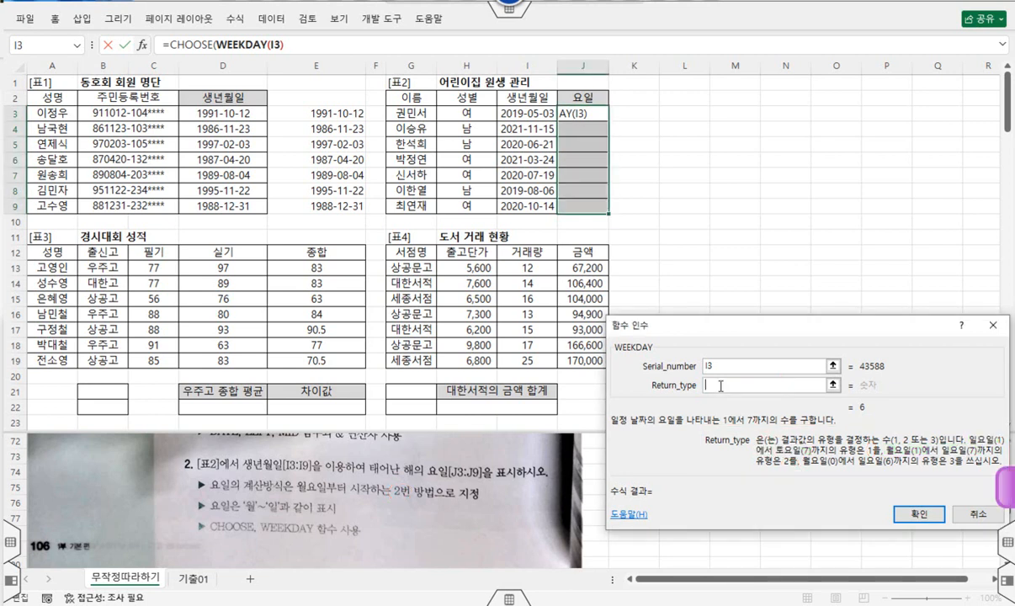
Set WEEKDAY's return type to 2 and return to the CHOOSE arguments at the first value.
type("2")
left_click(189, 45)
left_click(721, 388)
left_click(711, 387)
left_click(709, 384)
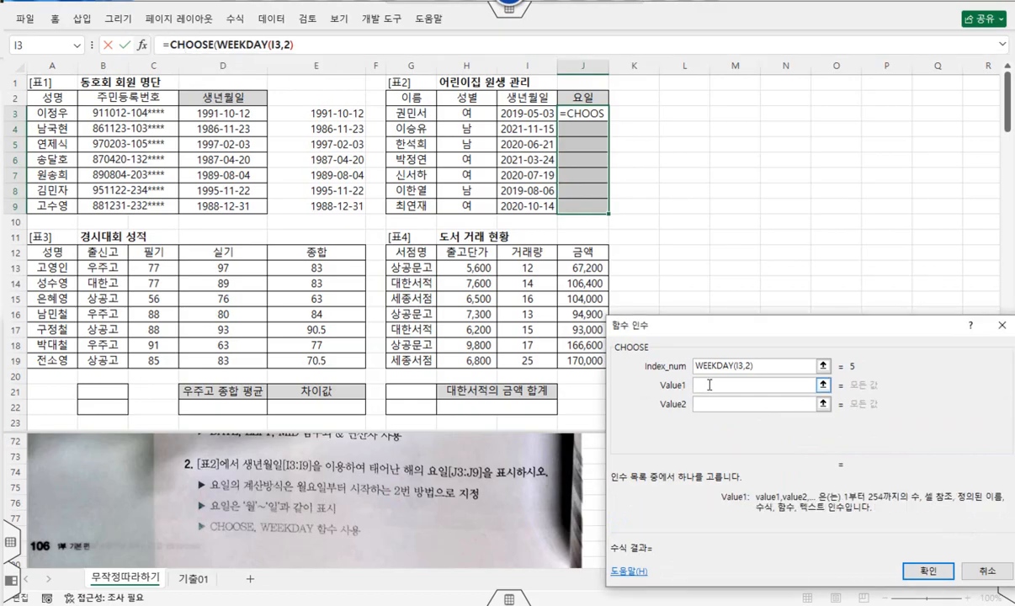
Enter the weekdays 월, 화, 수, 목, 금, 토 and 일 as CHOOSE values 1 to 7.
type("ㅇ")
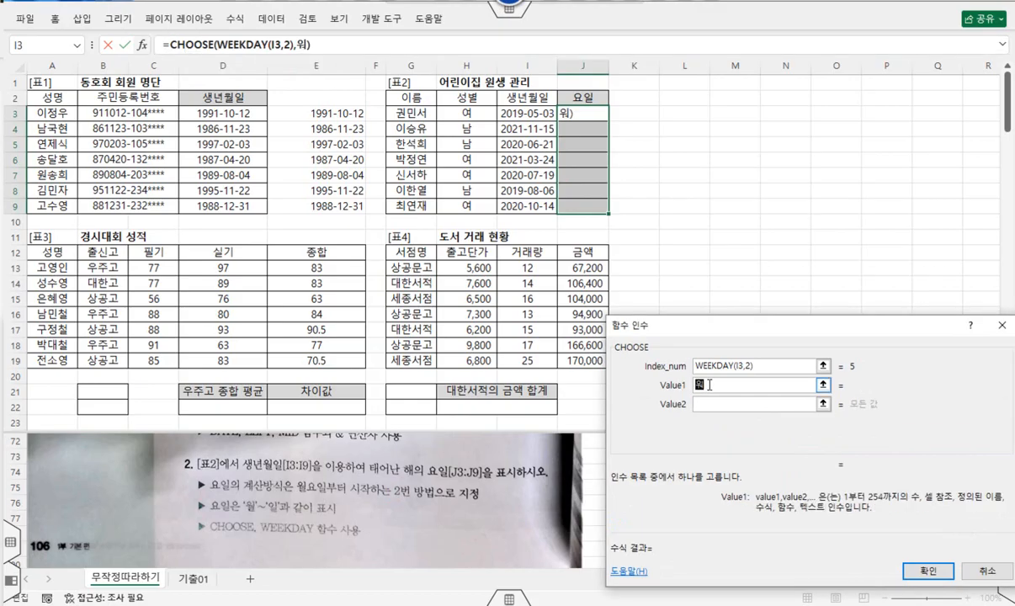
key("Tab")
type("화")
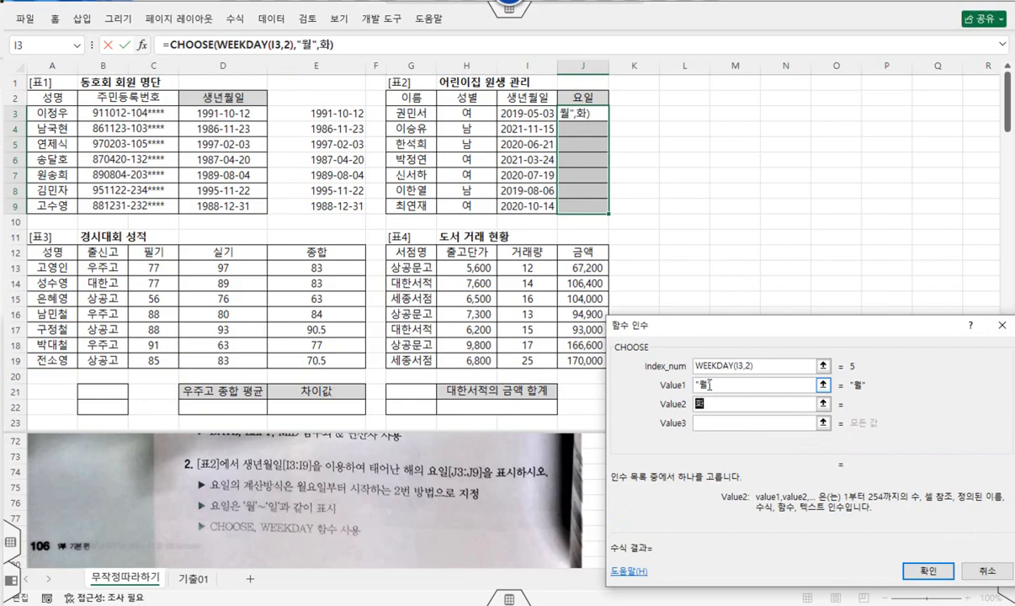
key("Tab")
type("수")
key("Tab")
type("모")
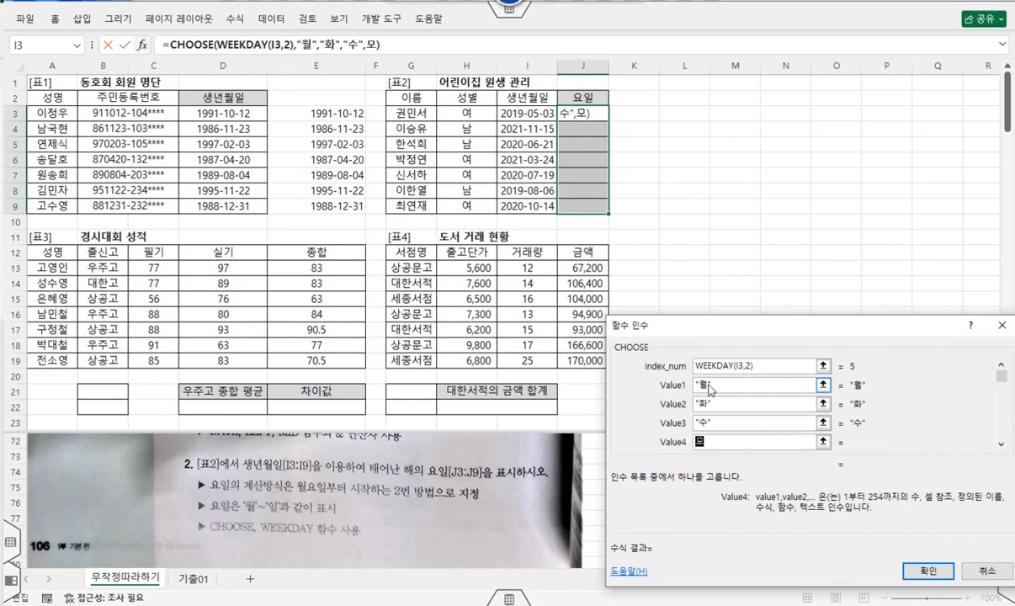
key("Tab")
type("금")
key("Tab")
type("이토")
key("Tab")
type("일")
key("Tab")
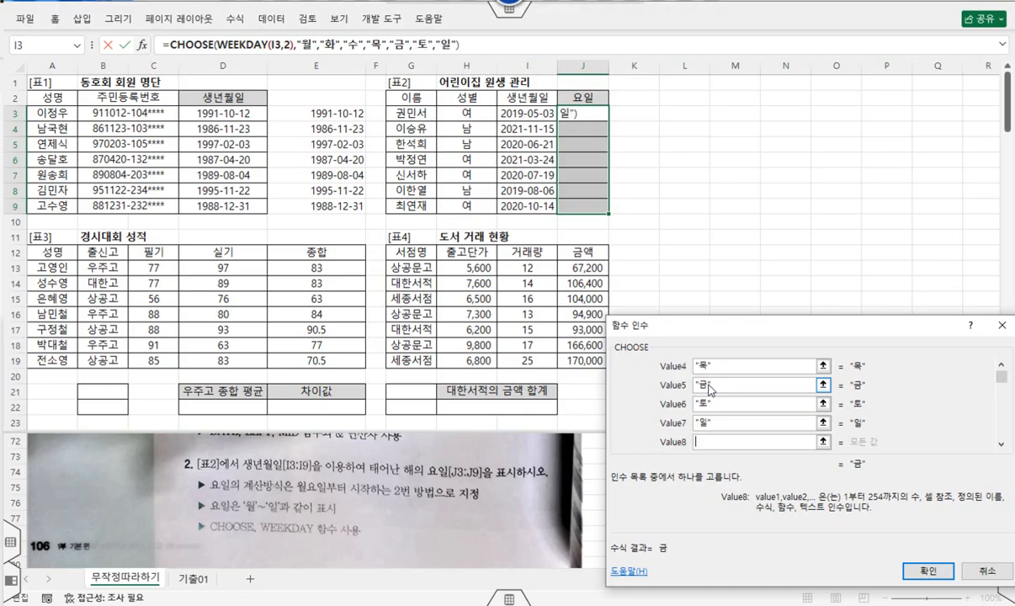
Accept the CHOOSE function and fill the weekday formula into J3:J9.
left_click(928, 570)
left_click(570, 39)
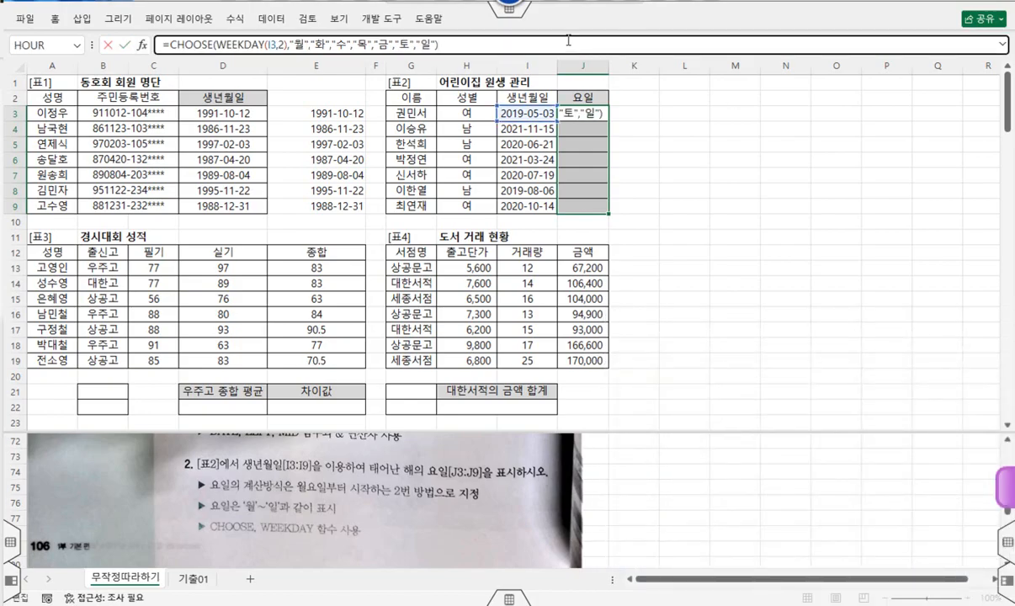
key("ctrl+Return")
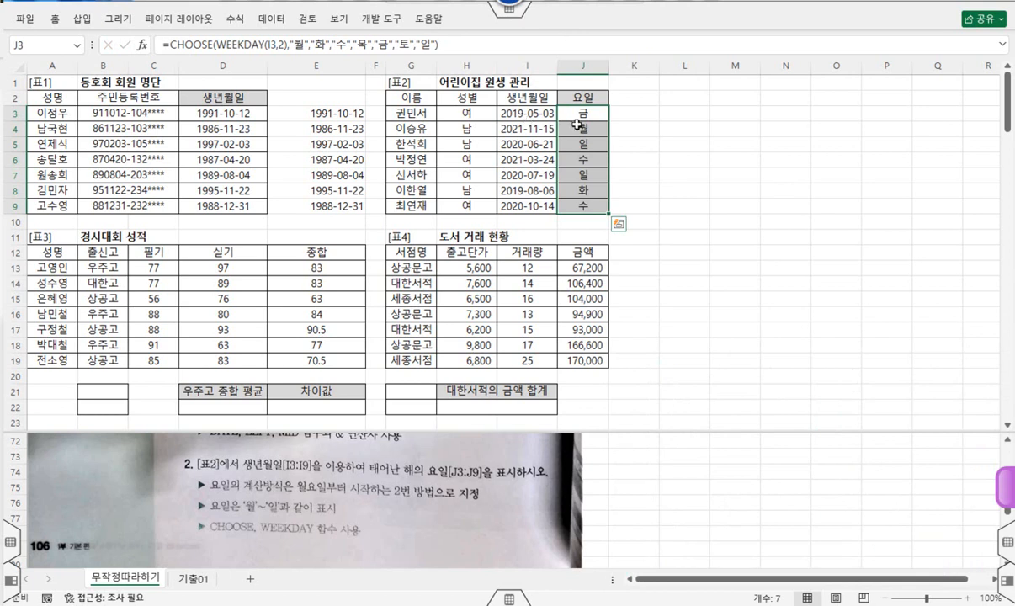
Examine the instructions of task 3 for the 우주고 overall average in D22, including its condition, average range, rounding and required functions.
scroll(592, 221, "down", 1)
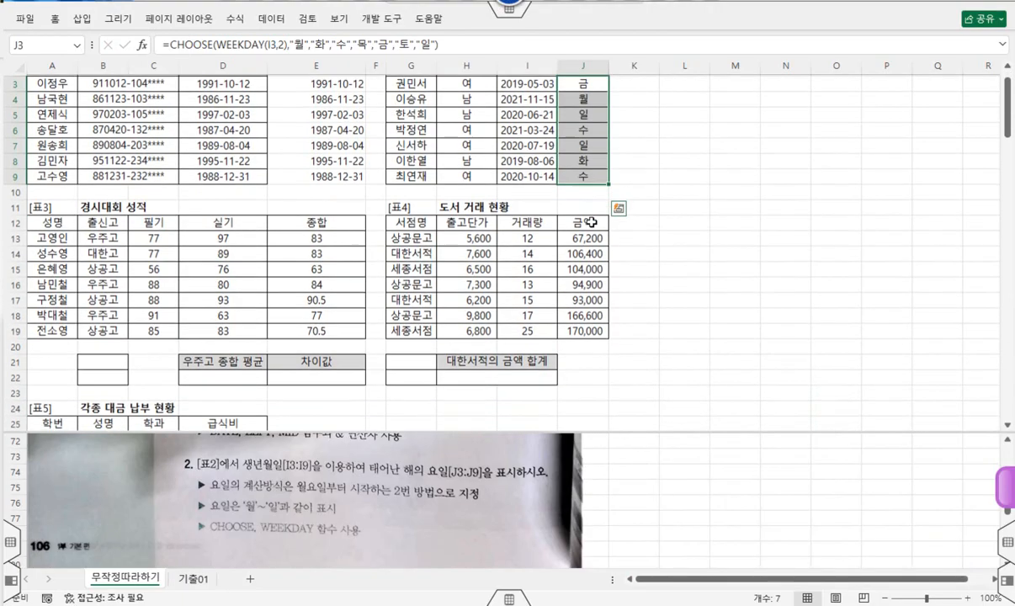
scroll(591, 222, "down", 2)
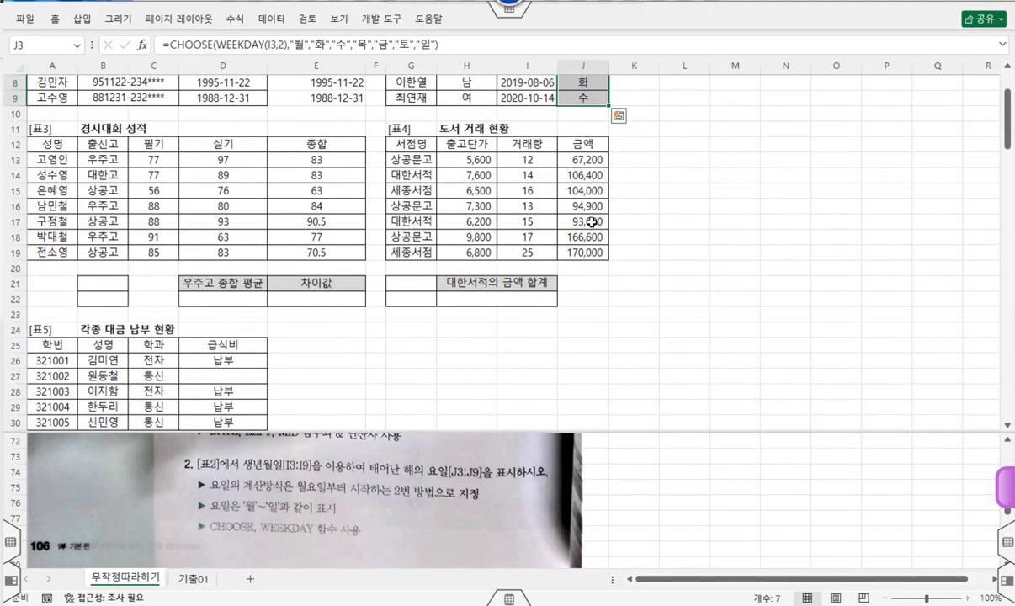
left_click(678, 499)
scroll(678, 499, "down", 4)
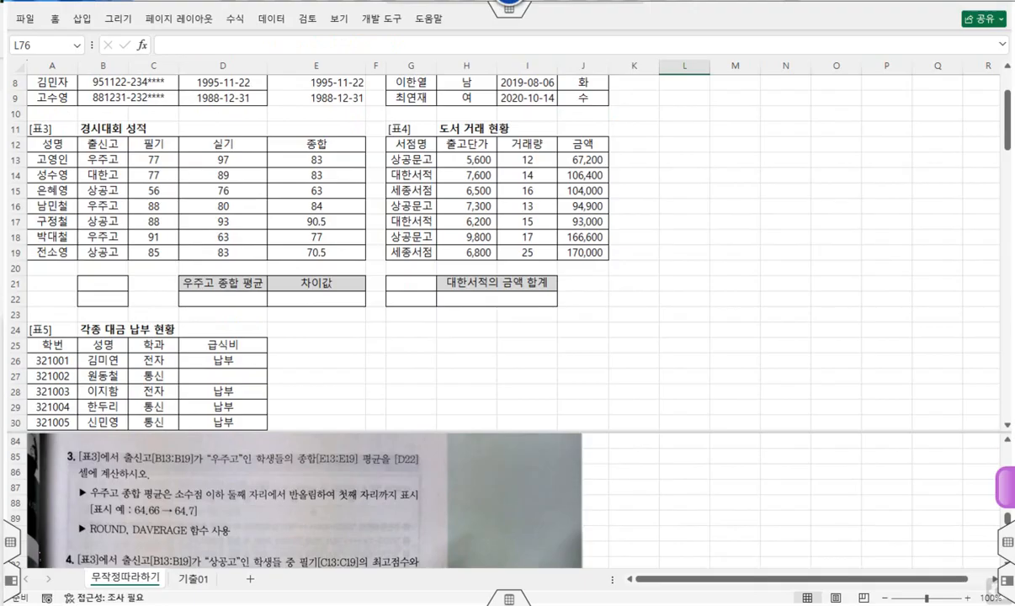
mouse_move(124, 463)
left_mouse_down()
mouse_move(216, 460)
mouse_move(175, 440)
mouse_move(190, 446)
left_mouse_up()
mouse_move(299, 463)
left_mouse_down()
mouse_move(379, 462)
mouse_move(356, 437)
mouse_move(394, 432)
mouse_move(419, 410)
left_mouse_up()
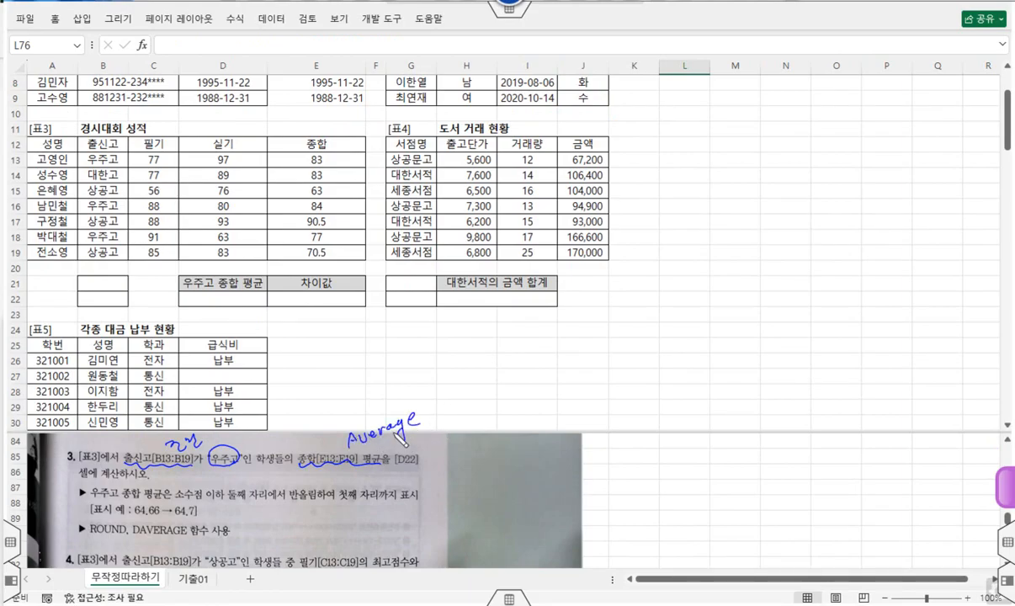
mouse_move(415, 413)
left_mouse_down()
mouse_move(421, 396)
mouse_move(438, 426)
left_mouse_up()
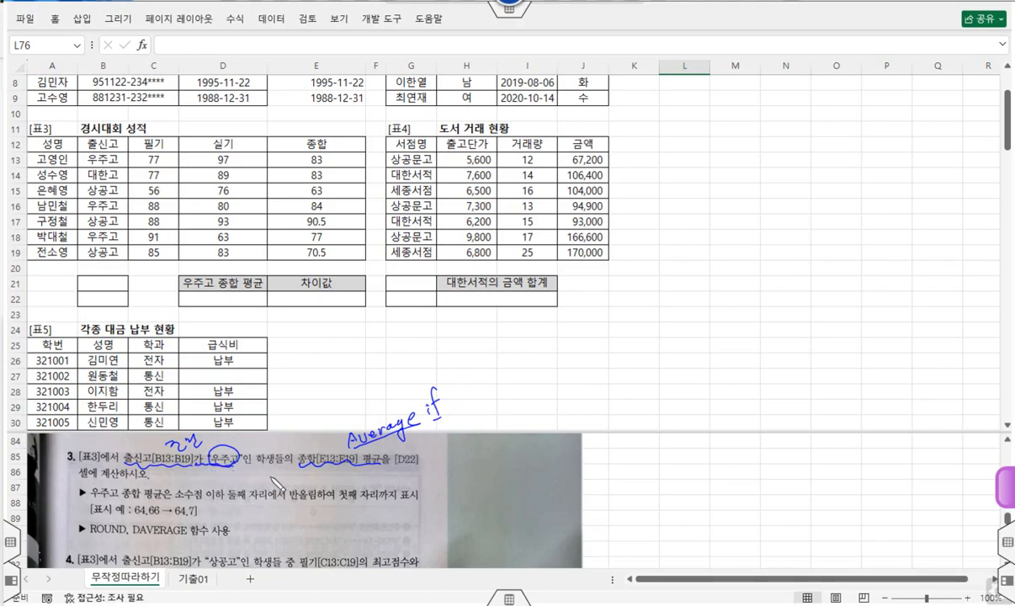
left_click_drag(135, 534, 173, 535)
Review DAVERAGE's database, field and criteria arguments and match table 3's range A12:E19 and column order to them.
mouse_move(547, 340)
left_mouse_down()
mouse_move(548, 362)
mouse_move(579, 364)
mouse_move(566, 344)
mouse_move(596, 343)
mouse_move(634, 379)
mouse_move(649, 353)
left_mouse_up()
mouse_move(538, 371)
left_mouse_down()
mouse_move(556, 368)
mouse_move(547, 392)
mouse_move(557, 395)
mouse_move(593, 384)
left_mouse_up()
mouse_move(665, 344)
left_mouse_down()
mouse_move(661, 370)
mouse_move(663, 341)
mouse_move(675, 337)
mouse_move(691, 339)
mouse_move(709, 365)
mouse_move(726, 347)
mouse_move(734, 354)
mouse_move(744, 343)
mouse_move(760, 359)
mouse_move(795, 336)
mouse_move(801, 352)
mouse_move(827, 357)
left_mouse_up()
left_click_drag(847, 322, 897, 336)
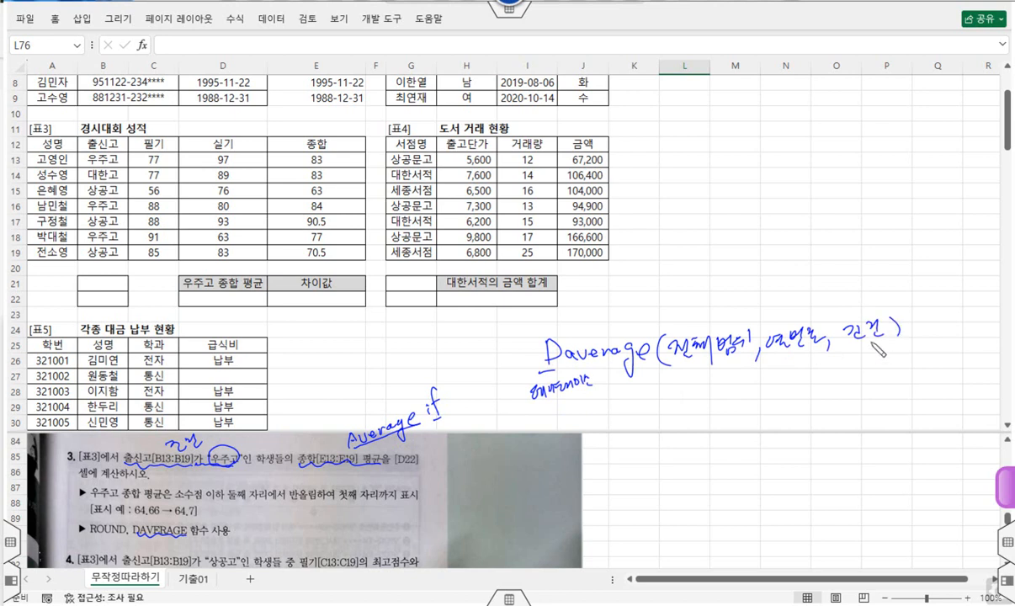
mouse_move(33, 134)
left_mouse_down()
mouse_move(51, 251)
mouse_move(349, 251)
mouse_move(313, 138)
mouse_move(55, 140)
mouse_move(41, 153)
left_mouse_up()
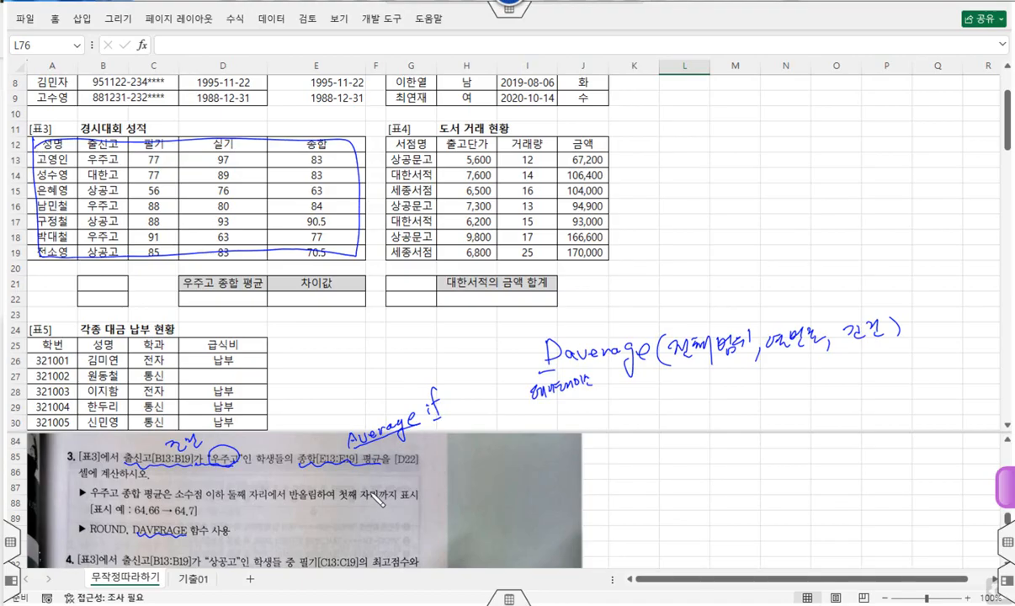
left_click_drag(215, 294, 217, 302)
left_click(217, 305)
left_click_drag(248, 295, 271, 299)
mouse_move(310, 150)
left_mouse_down()
mouse_move(305, 134)
mouse_move(326, 133)
mouse_move(313, 150)
left_mouse_up()
mouse_move(67, 117)
left_mouse_down()
mouse_move(62, 133)
mouse_move(159, 131)
left_mouse_up()
left_click_drag(217, 118, 230, 135)
left_click_drag(317, 116, 311, 134)
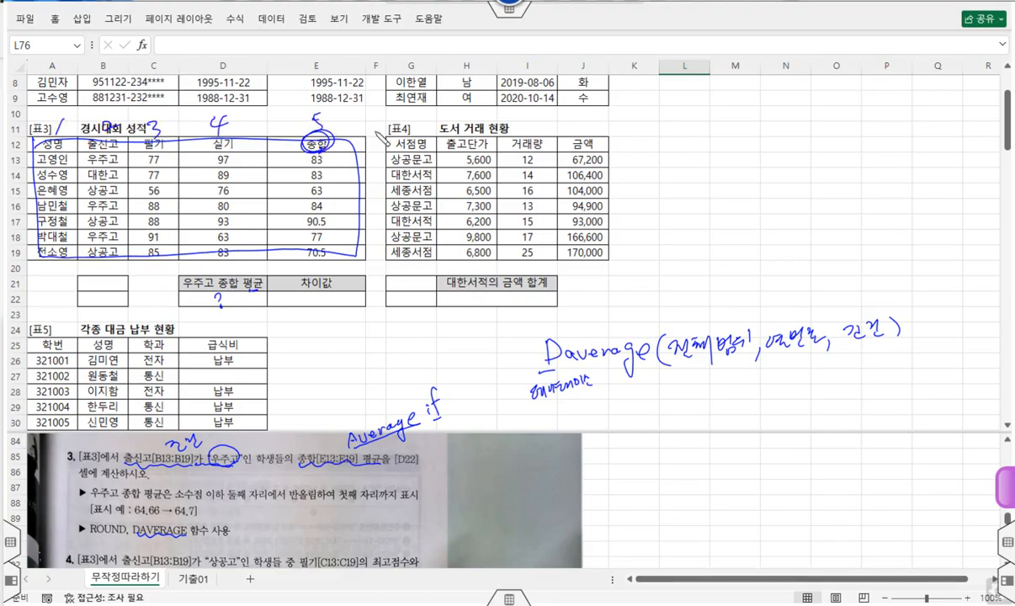
Review the DAVERAGE field as 5 or E12 and the 출신고 header with 우주고 below it as the criteria.
left_click_drag(793, 367, 785, 383)
mouse_move(786, 399)
left_mouse_down()
mouse_move(775, 412)
mouse_move(795, 413)
left_mouse_up()
left_click_drag(801, 402, 813, 412)
mouse_move(354, 129)
left_mouse_down()
mouse_move(349, 142)
mouse_move(358, 136)
left_mouse_up()
left_click_drag(364, 124, 372, 132)
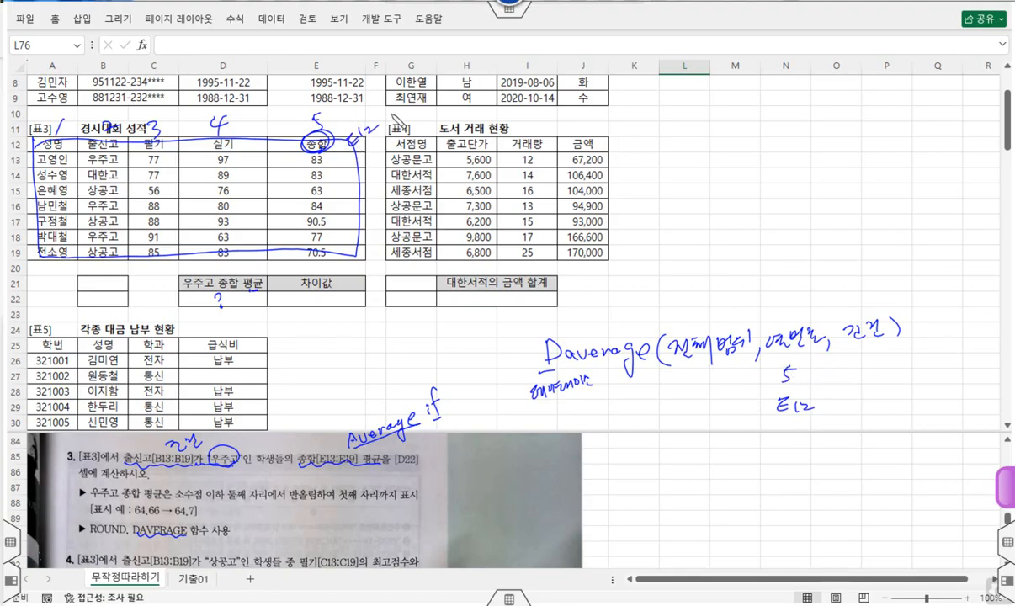
left_click_drag(776, 415, 814, 416)
left_click_drag(795, 368, 784, 387)
left_click_drag(857, 363, 875, 363)
mouse_move(92, 145)
left_mouse_down()
mouse_move(81, 163)
mouse_move(114, 174)
mouse_move(117, 131)
mouse_move(86, 167)
left_mouse_up()
key("ctrl+z")
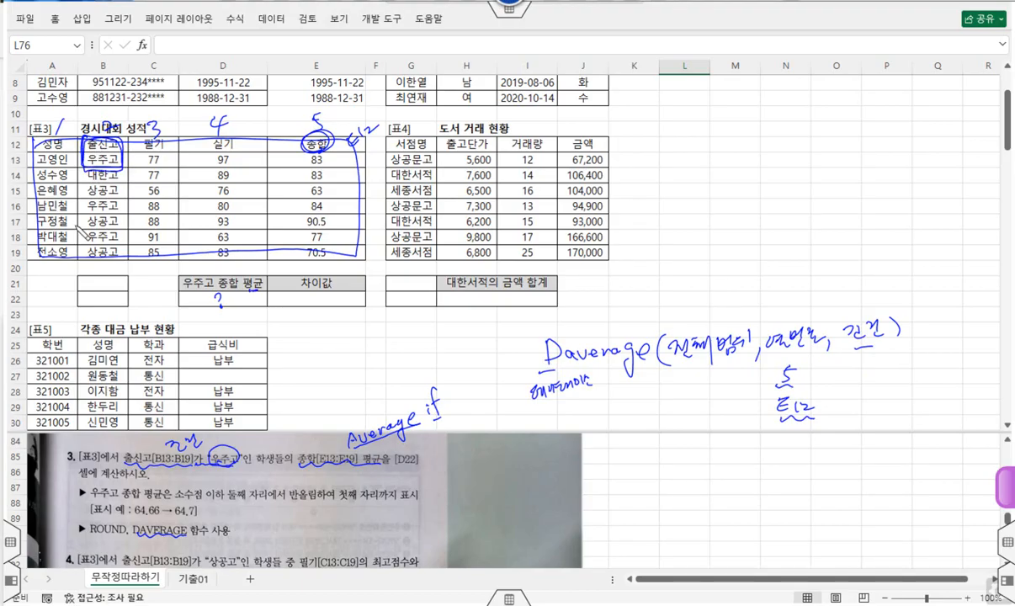
left_click_drag(537, 320, 530, 424)
left_click_drag(909, 296, 903, 394)
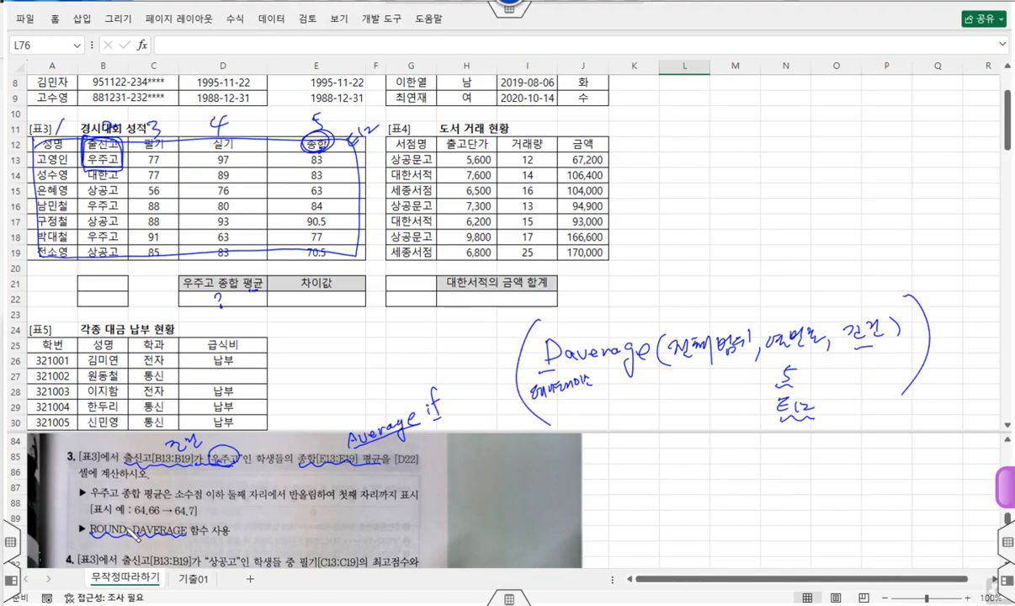
Review wrapping DAVERAGE in ROUND and the task's rounding example of 64.66 to one decimal place.
left_click_drag(415, 353, 414, 381)
mouse_move(414, 355)
left_mouse_down()
mouse_move(431, 383)
mouse_move(437, 365)
mouse_move(495, 384)
left_mouse_up()
mouse_move(284, 516)
left_mouse_down()
mouse_move(280, 528)
mouse_move(307, 529)
left_mouse_up()
left_click(296, 530)
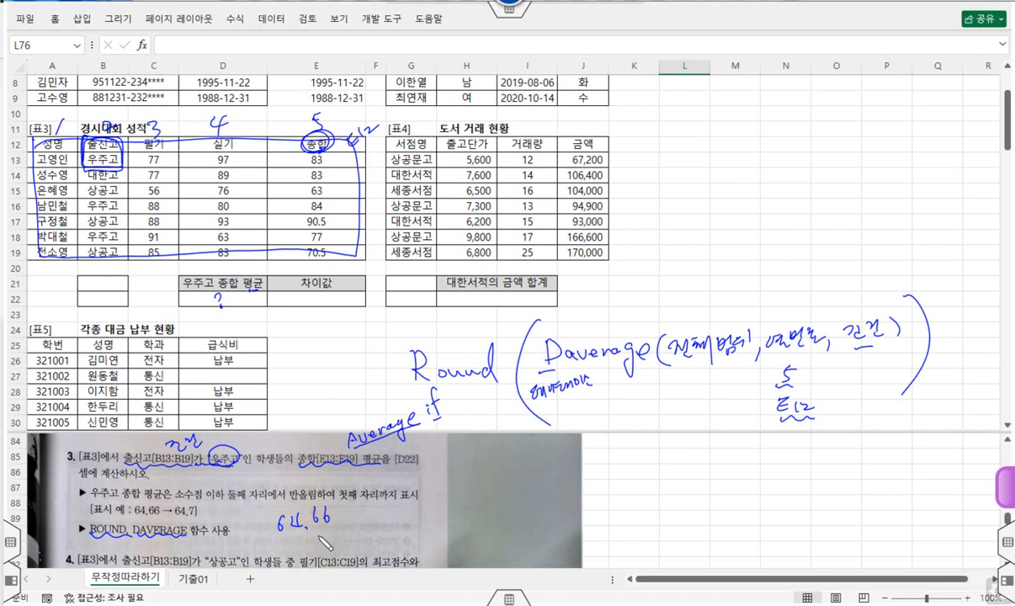
left_click_drag(331, 530, 300, 533)
left_click_drag(310, 493, 307, 473)
left_click_drag(415, 380, 505, 383)
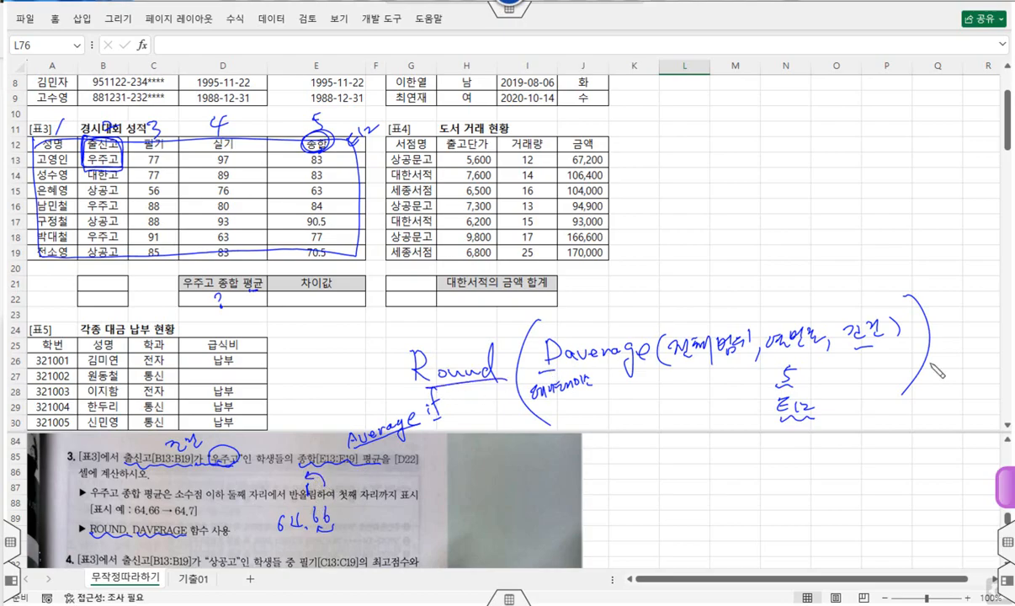
left_click_drag(967, 308, 969, 347)
key("Escape")
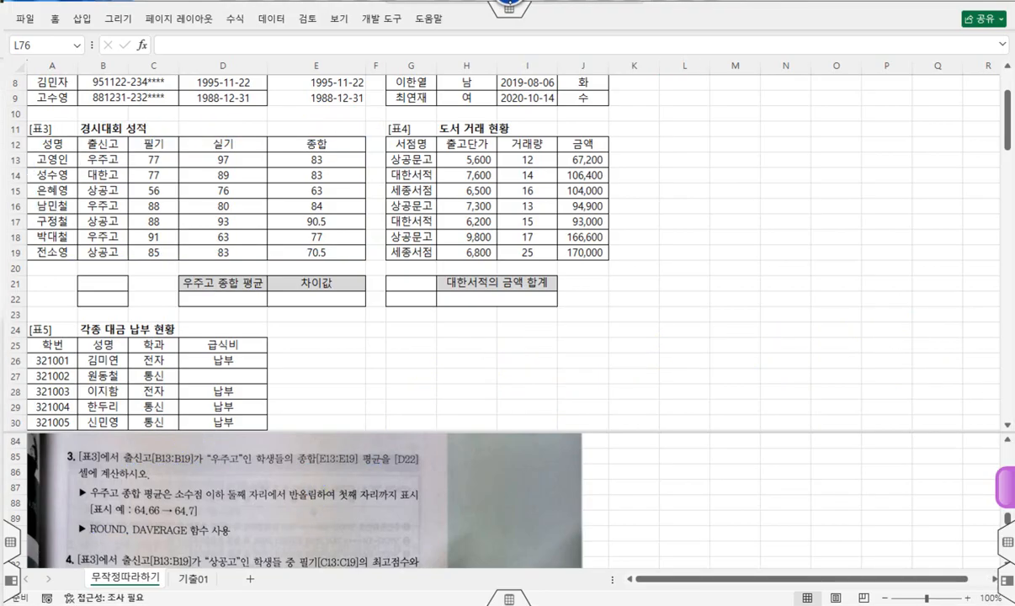
Start a formula in D22 with DAVERAGE nested inside ROUND and open DAVERAGE's function arguments.
left_click(218, 300)
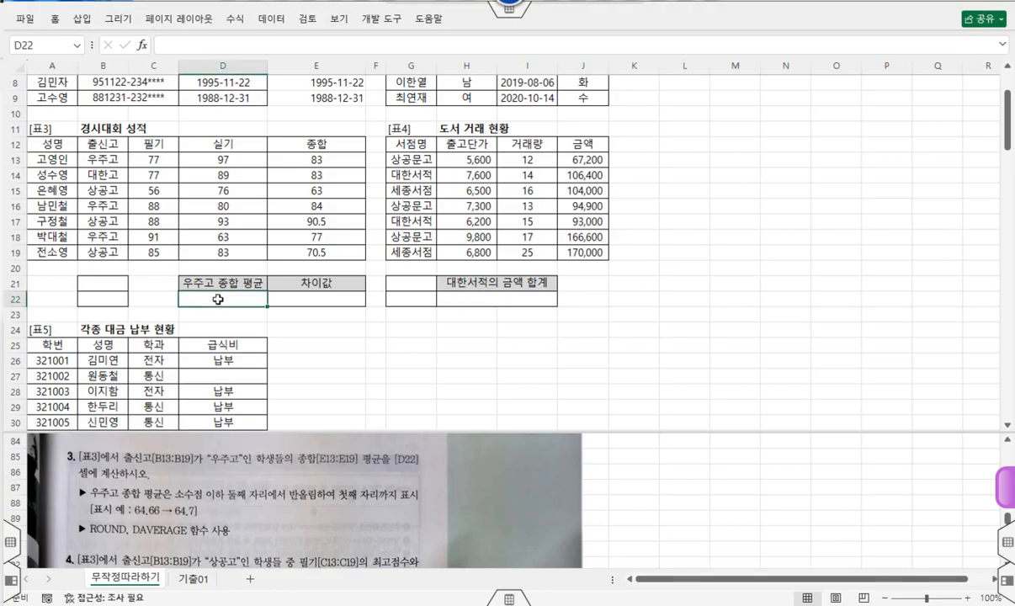
left_click(299, 44)
type("=")
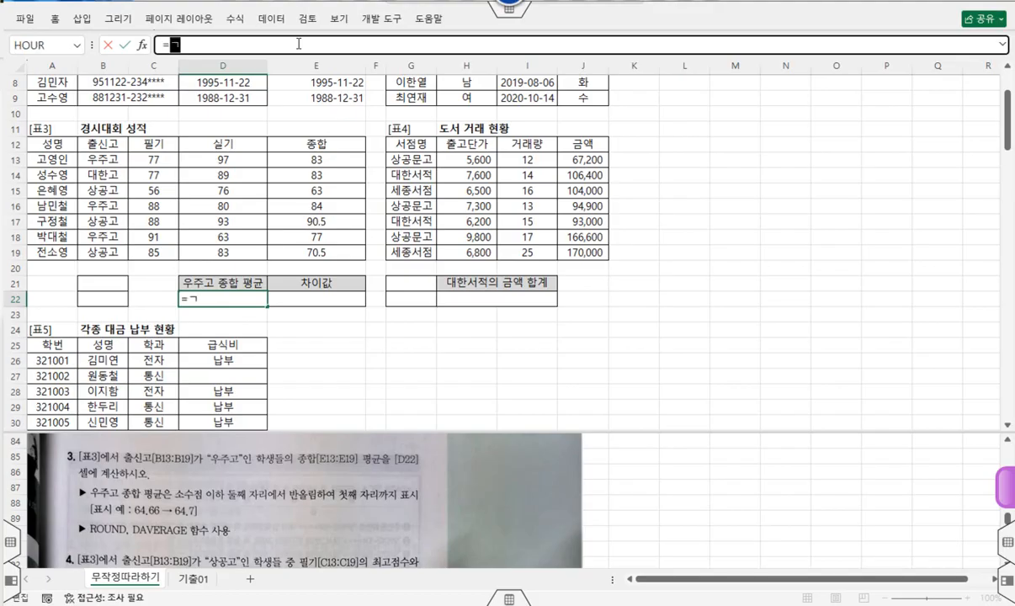
type("rou")
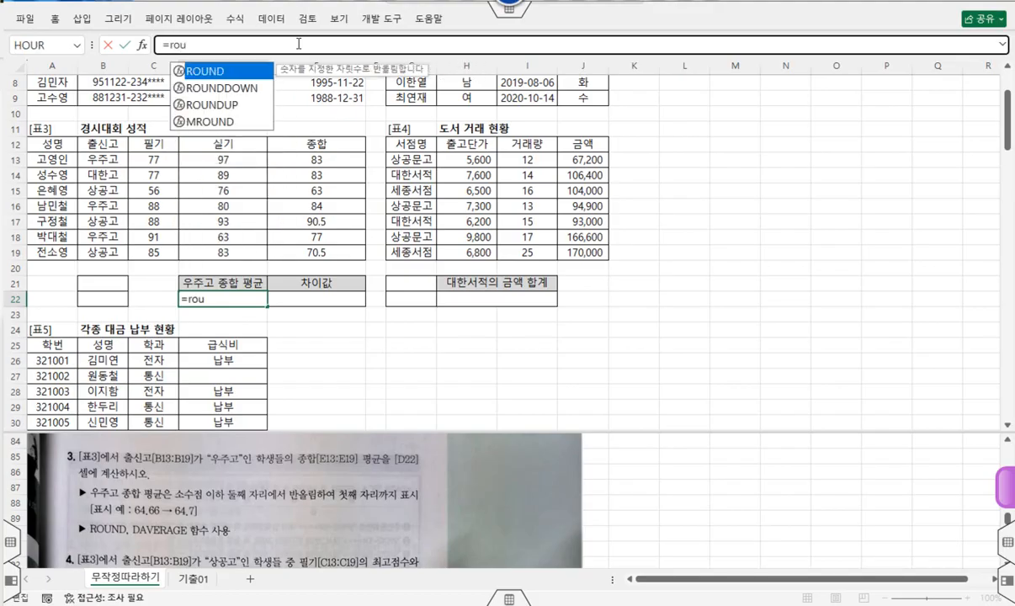
key("Tab")
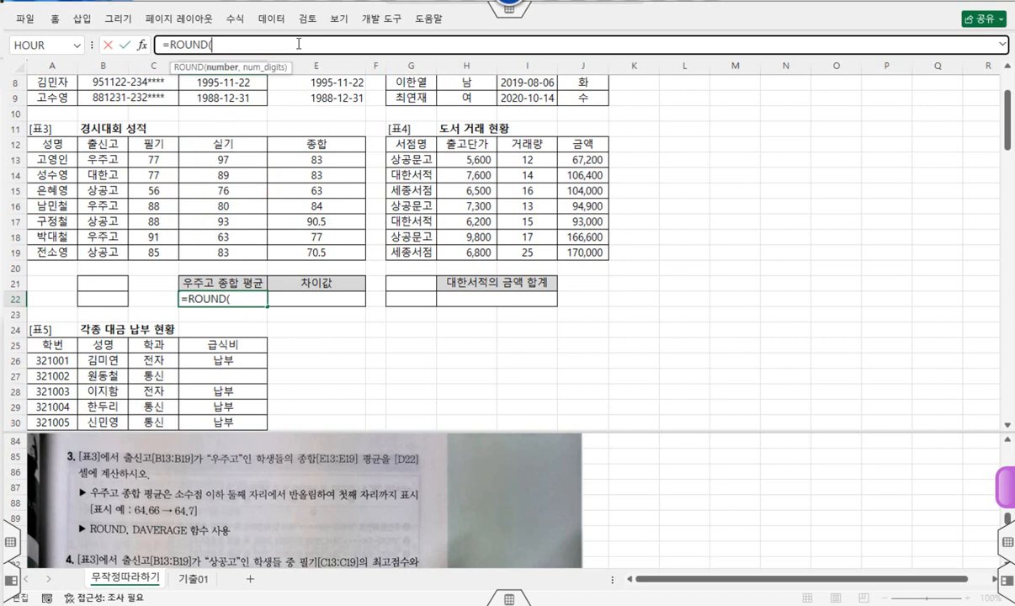
type("da")
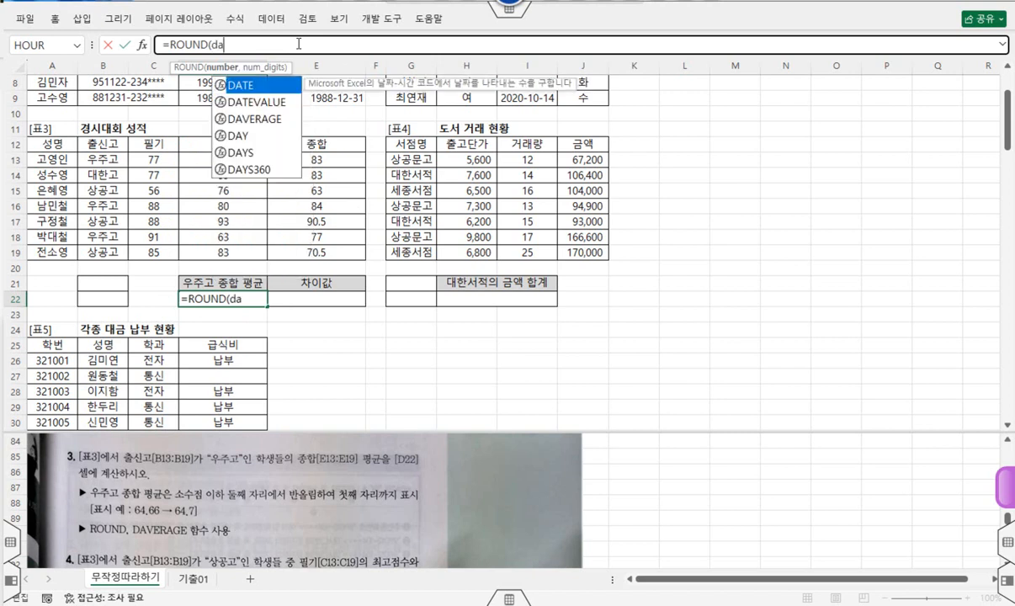
type("v")
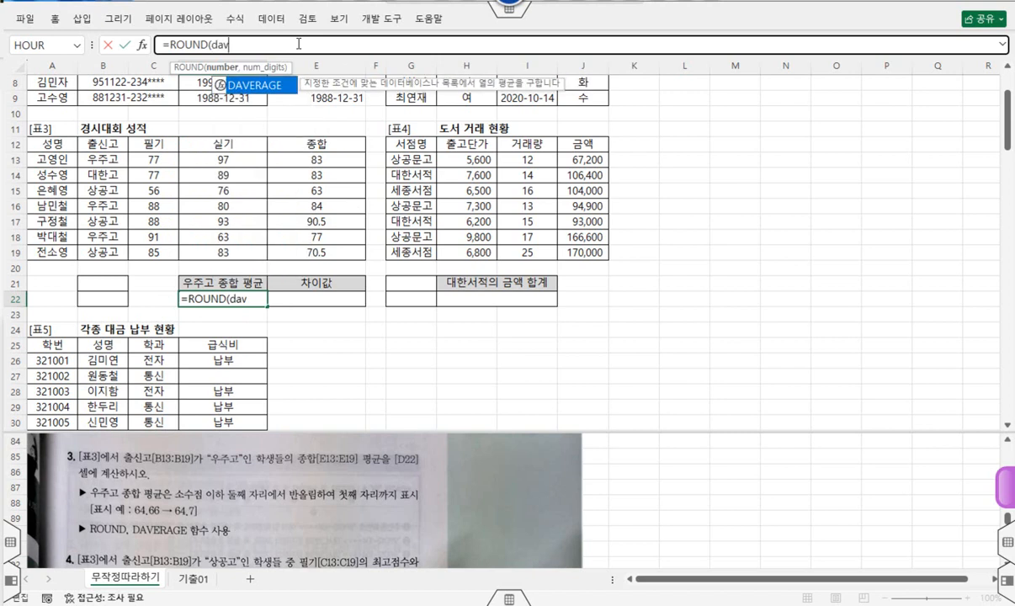
key("Tab")
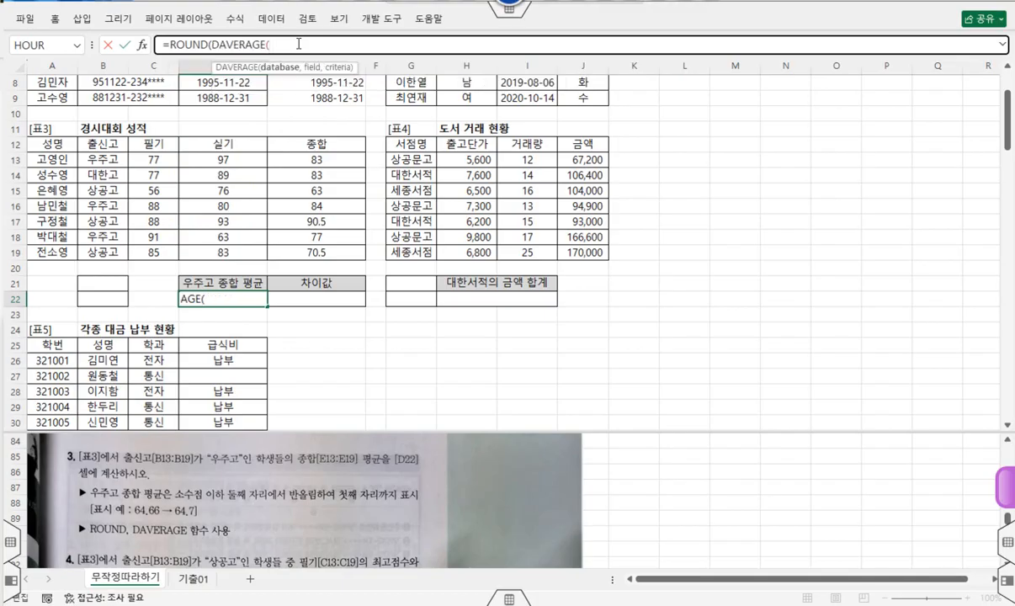
left_click(142, 45)
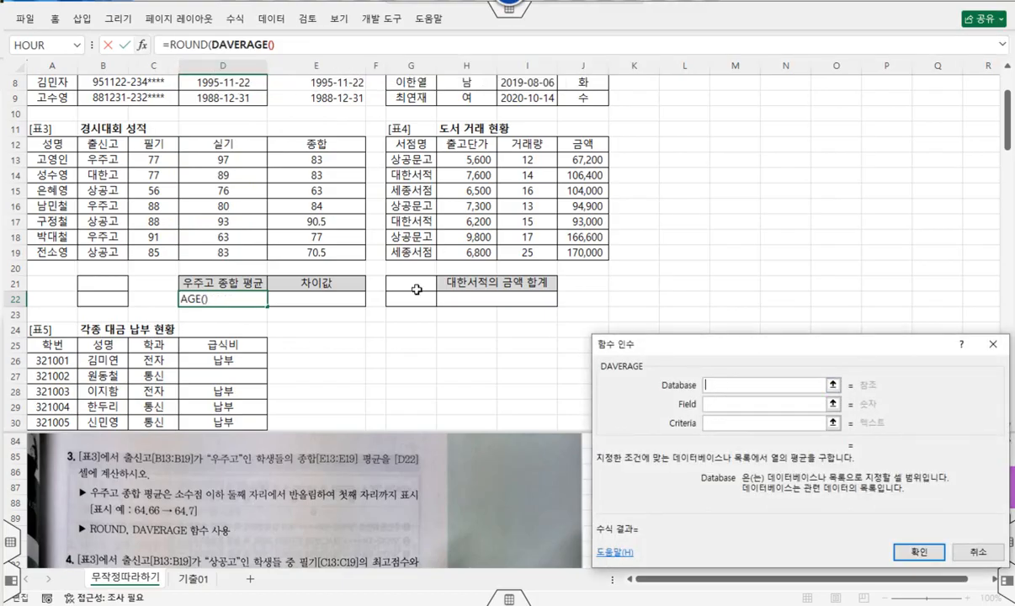
Set DAVERAGE's database to A12:E19, its field to E12 and its criteria to B12:B13.
left_click_drag(59, 141, 324, 253)
left_click(714, 406)
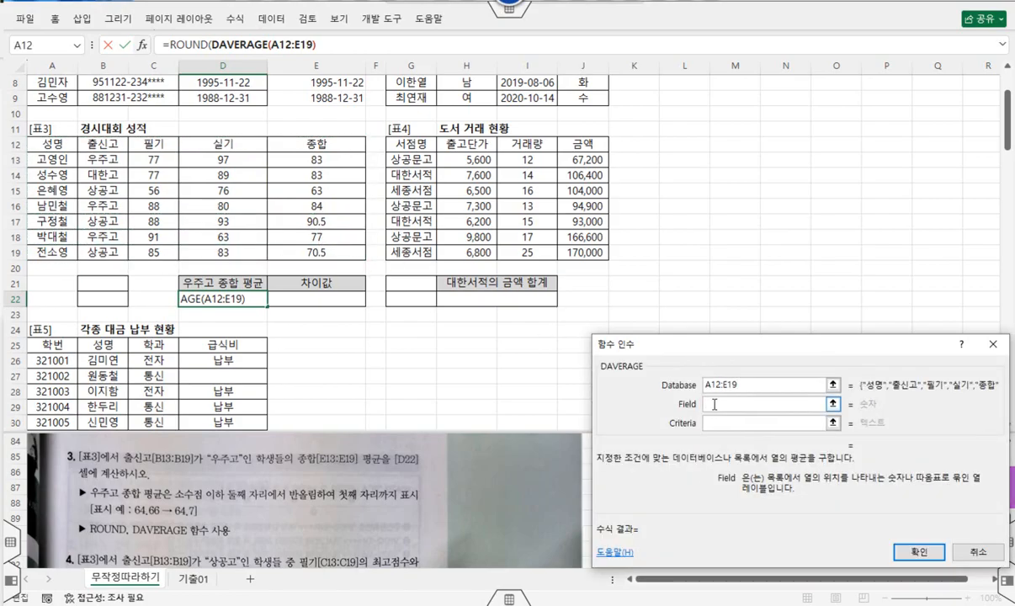
left_click(343, 147)
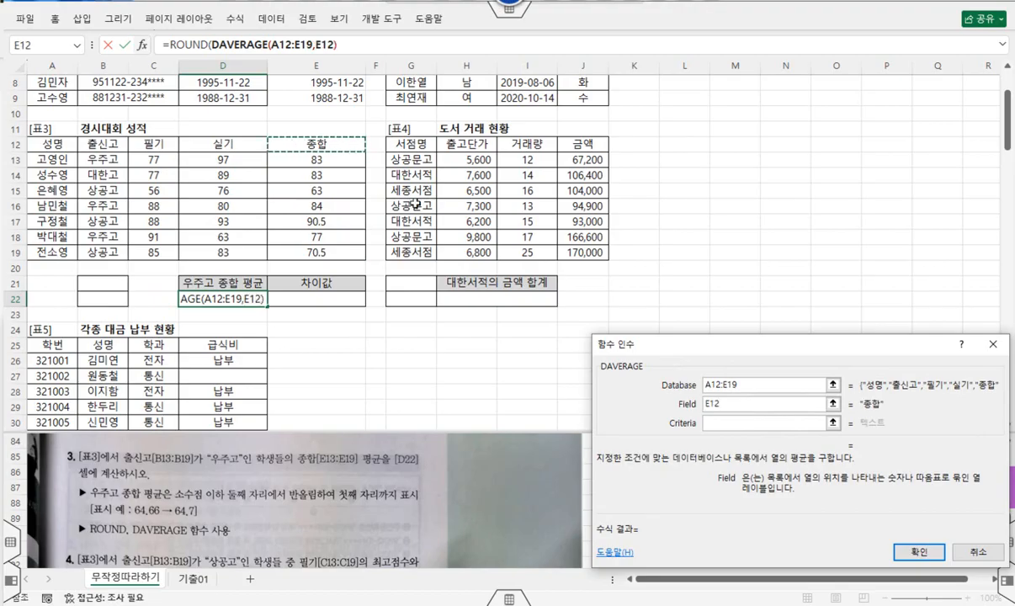
left_click(716, 424)
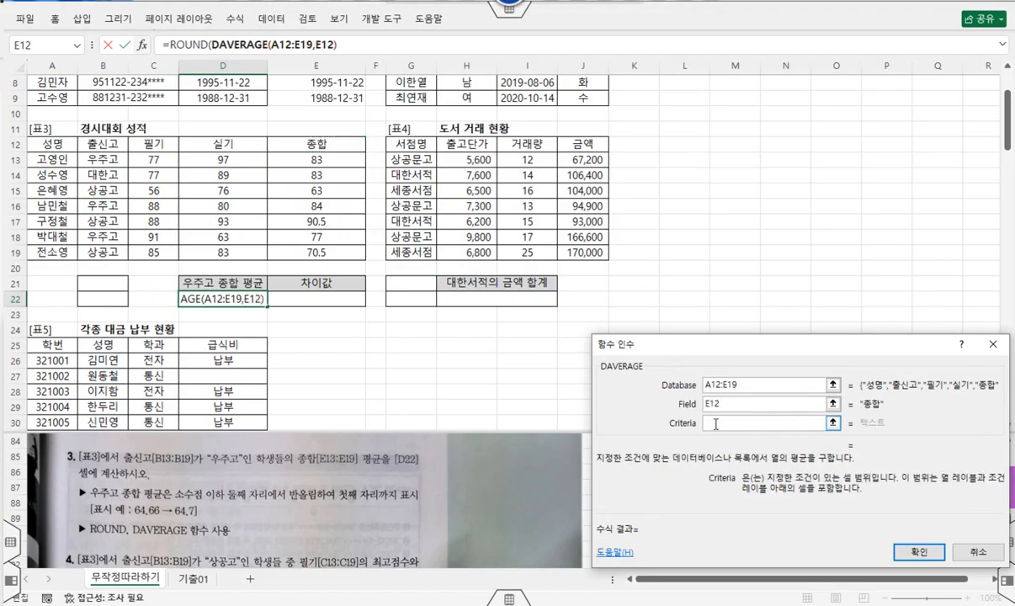
left_click(117, 149)
left_click_drag(118, 149, 116, 157)
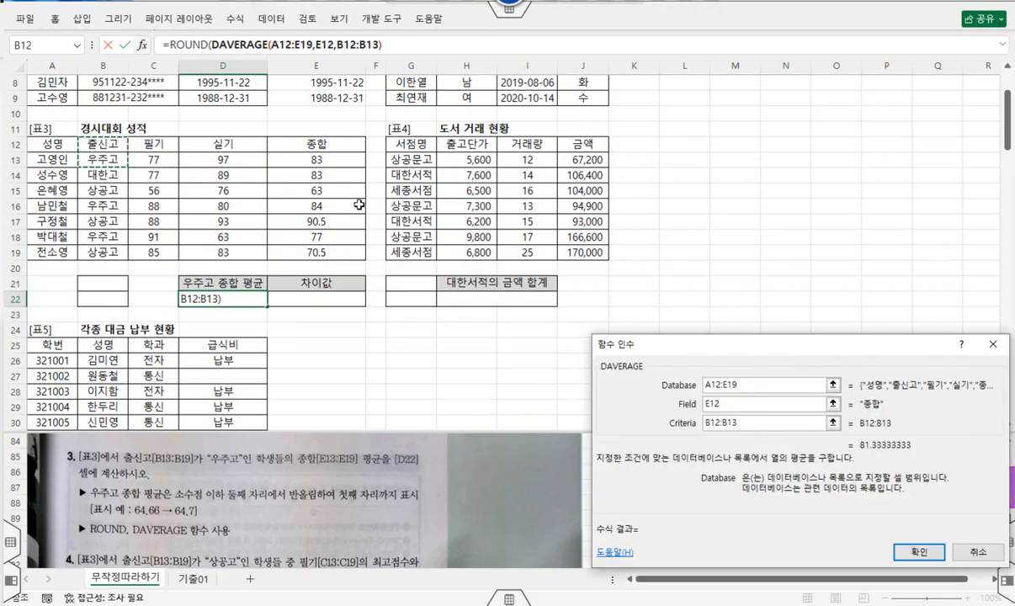
Switch to the outer ROUND function's arguments, set Num_digits to 1 and accept the formula in D22.
mouse_move(403, 225)
left_mouse_down()
mouse_move(186, 66)
mouse_move(179, 42)
mouse_move(189, 34)
mouse_move(201, 67)
left_mouse_up()
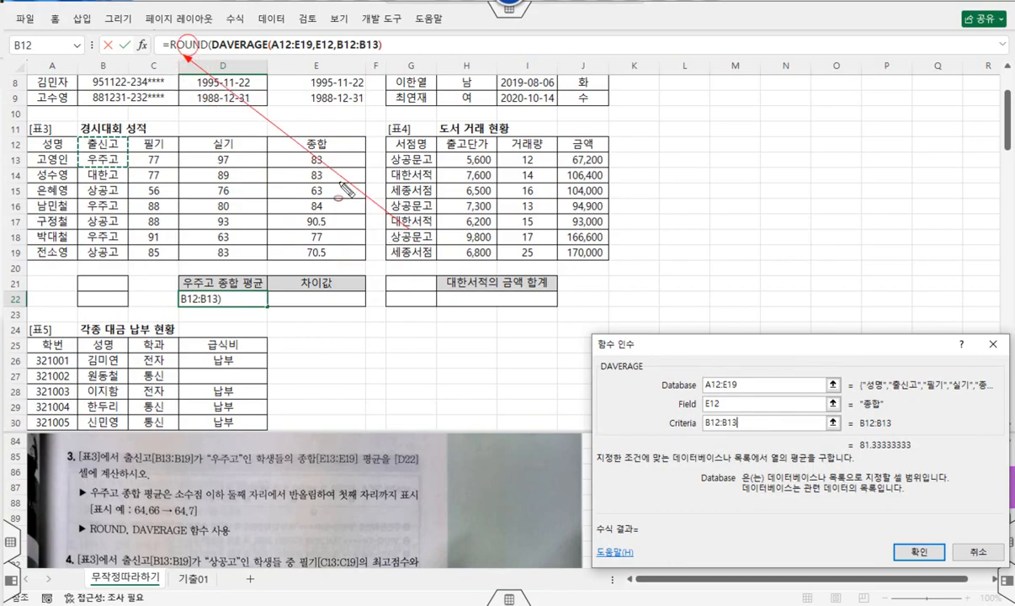
mouse_move(972, 467)
left_mouse_down()
mouse_move(908, 549)
mouse_move(199, 51)
mouse_move(195, 63)
left_mouse_up()
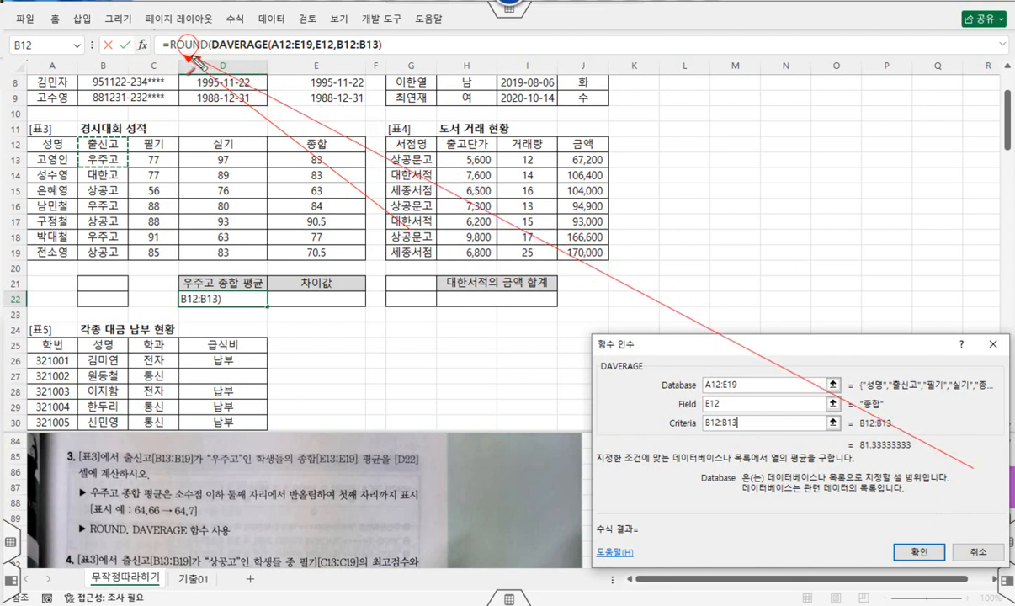
key("ctrl+z")
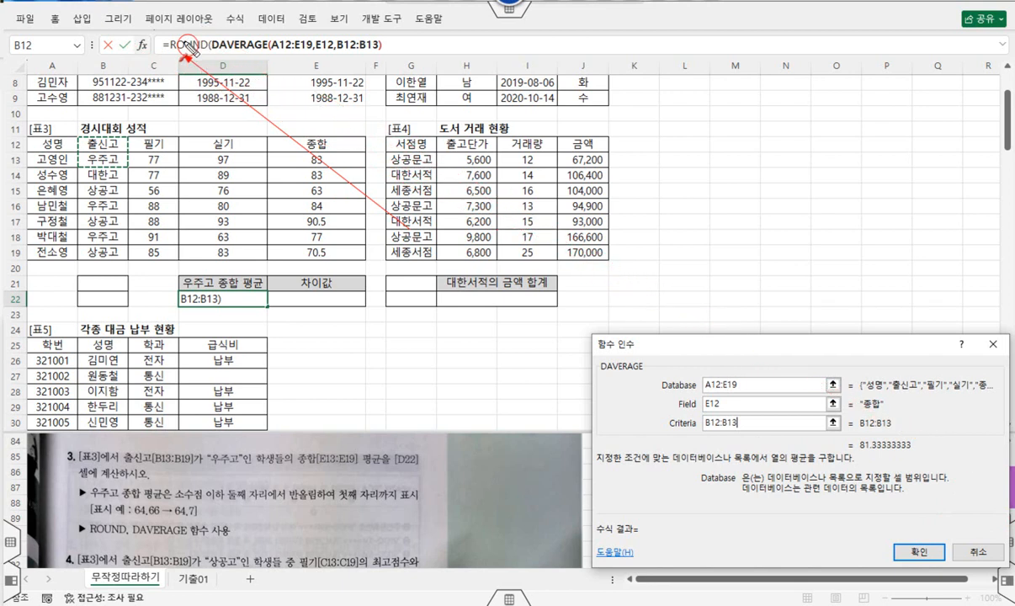
left_click(179, 45)
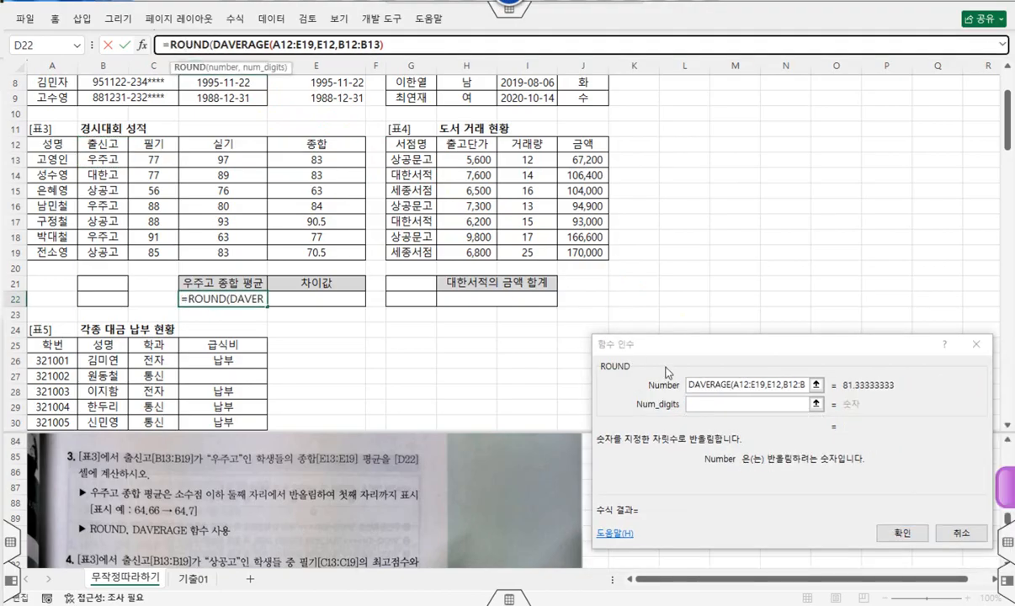
left_click(697, 403)
type("1")
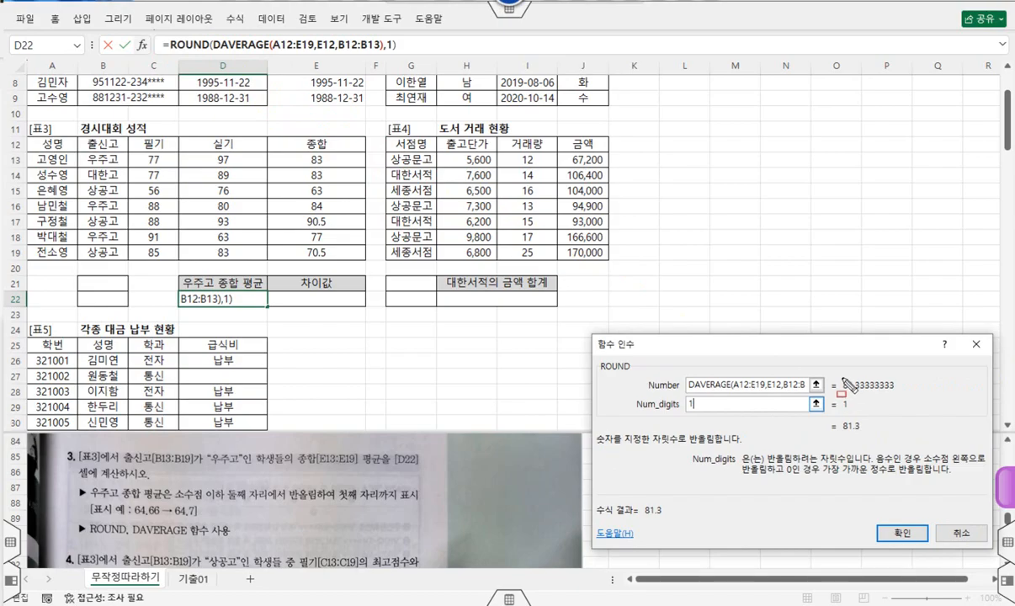
left_click_drag(840, 378, 905, 390)
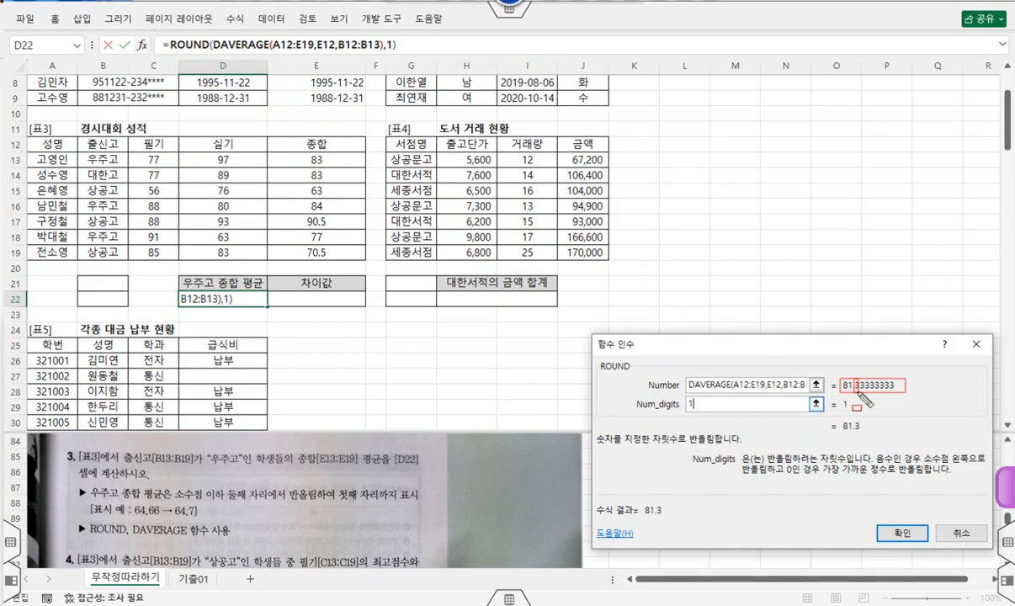
left_click_drag(853, 399, 863, 373)
key("Escape")
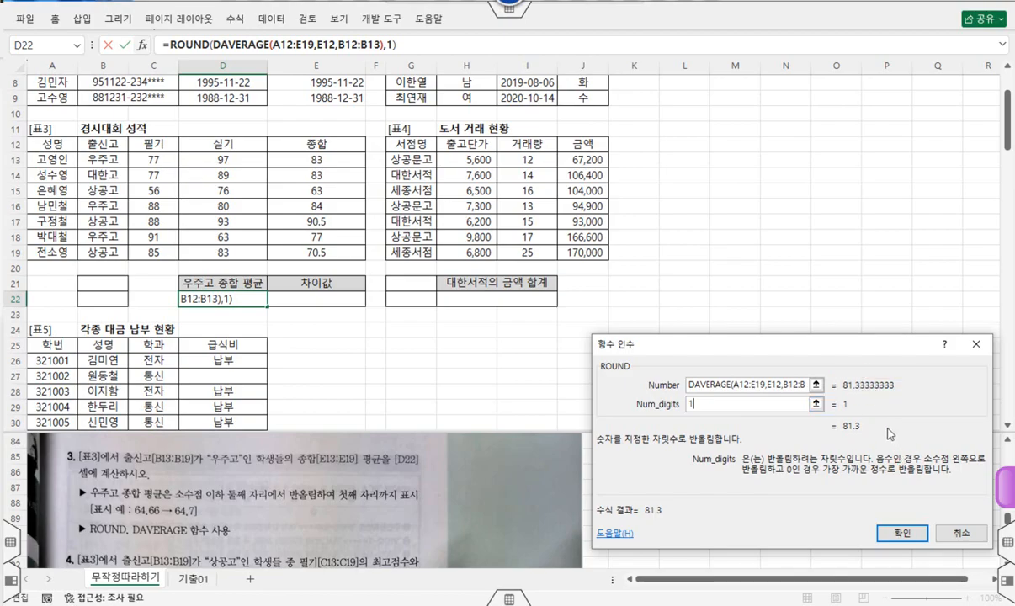
left_click(893, 534)
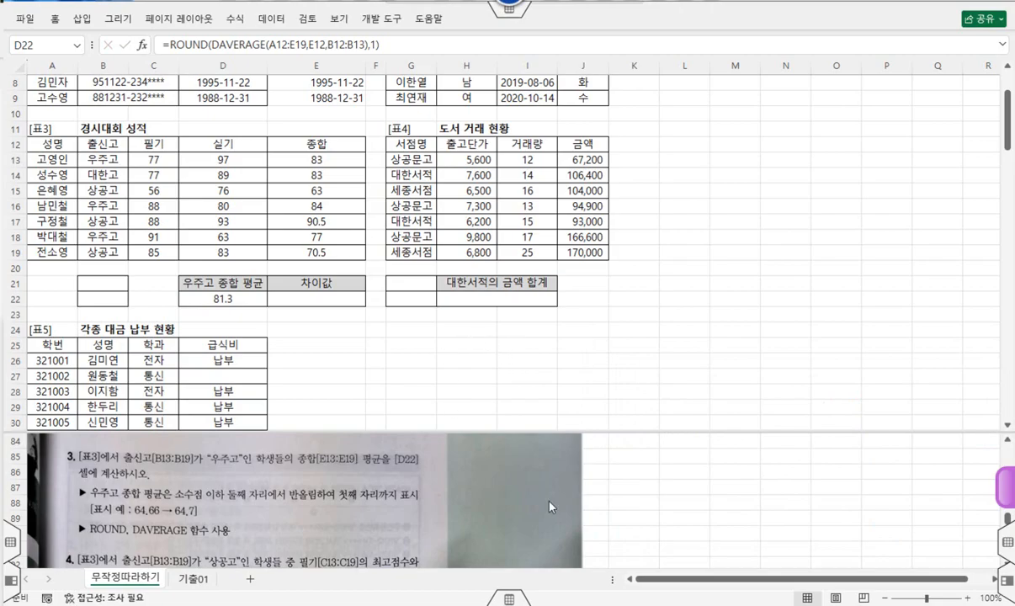
Examine task 4's instructions for the 상공고 condition, the 필기 highest and lowest scores and the suitable database functions.
scroll(641, 496, "down", 1)
scroll(641, 493, "up", 1)
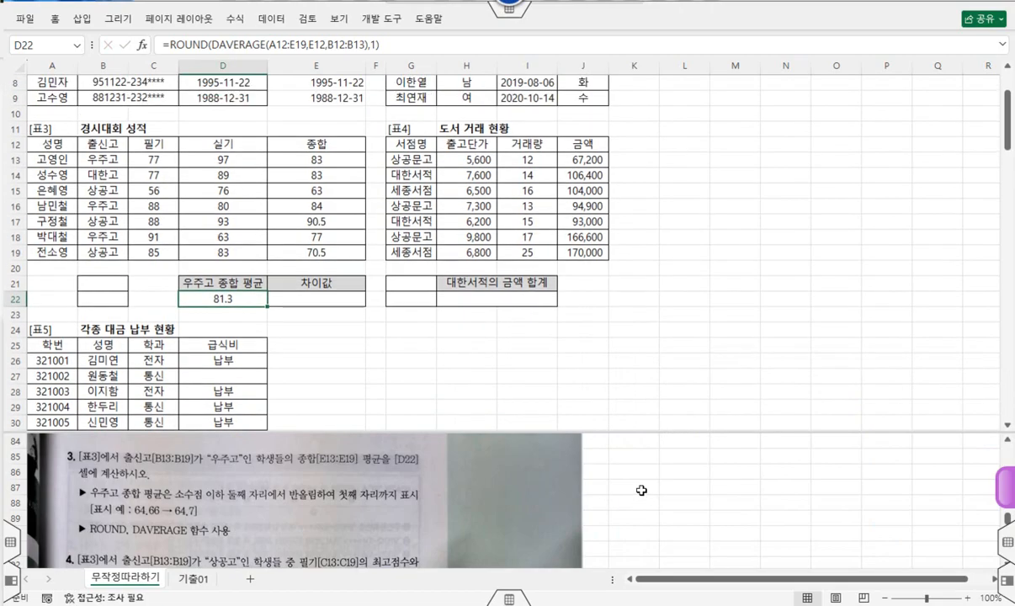
left_click(641, 490)
scroll(641, 490, "down", 1)
scroll(640, 489, "up", 1)
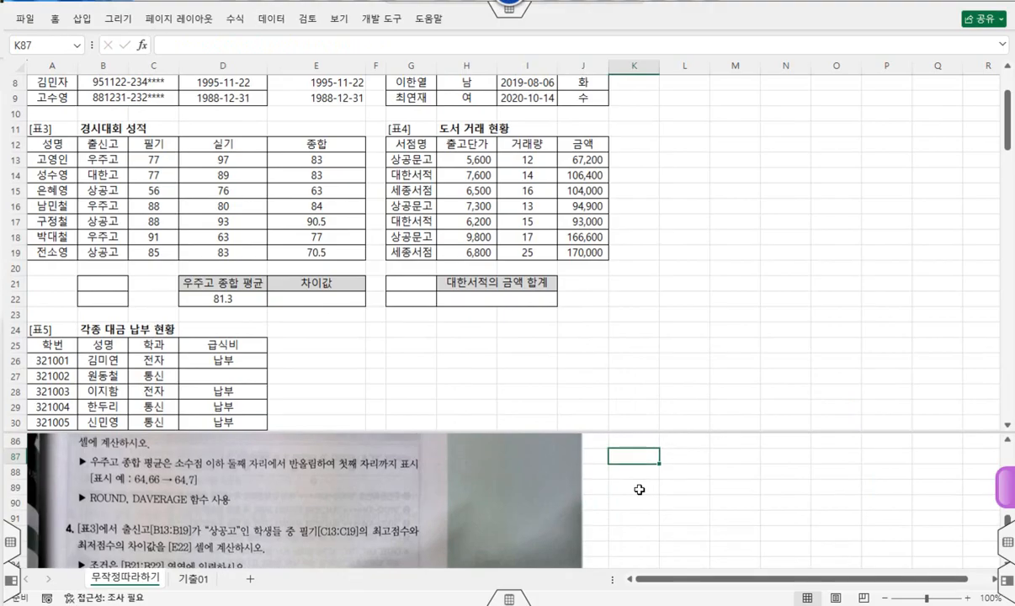
scroll(639, 489, "down", 1)
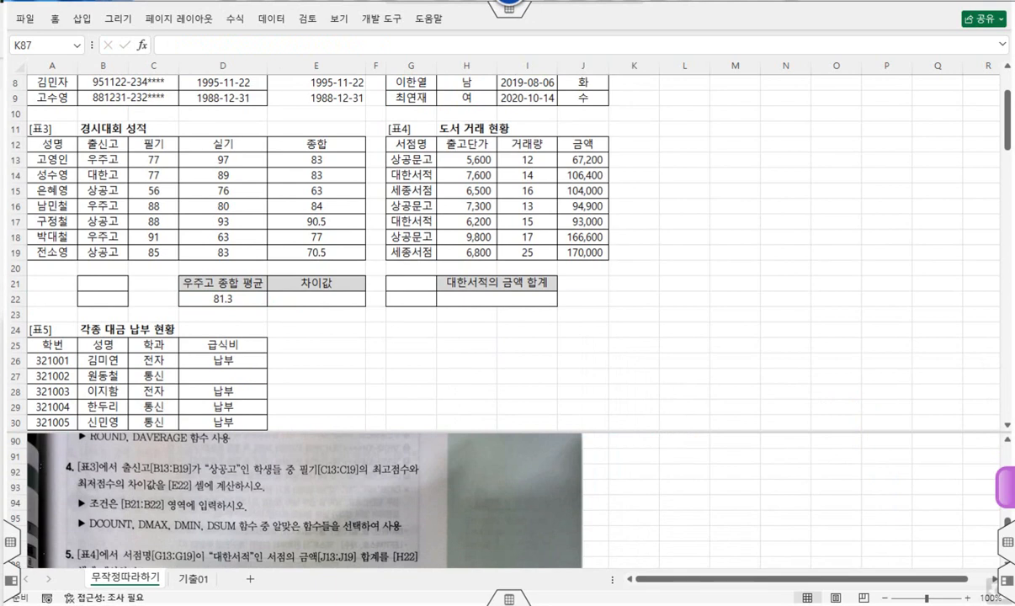
left_click_drag(125, 475, 241, 474)
left_click_drag(174, 455, 198, 460)
mouse_move(83, 149)
left_mouse_down()
mouse_move(97, 154)
mouse_move(121, 136)
mouse_move(85, 138)
left_mouse_up()
mouse_move(86, 192)
left_mouse_down()
mouse_move(126, 194)
mouse_move(83, 181)
mouse_move(87, 197)
left_mouse_up()
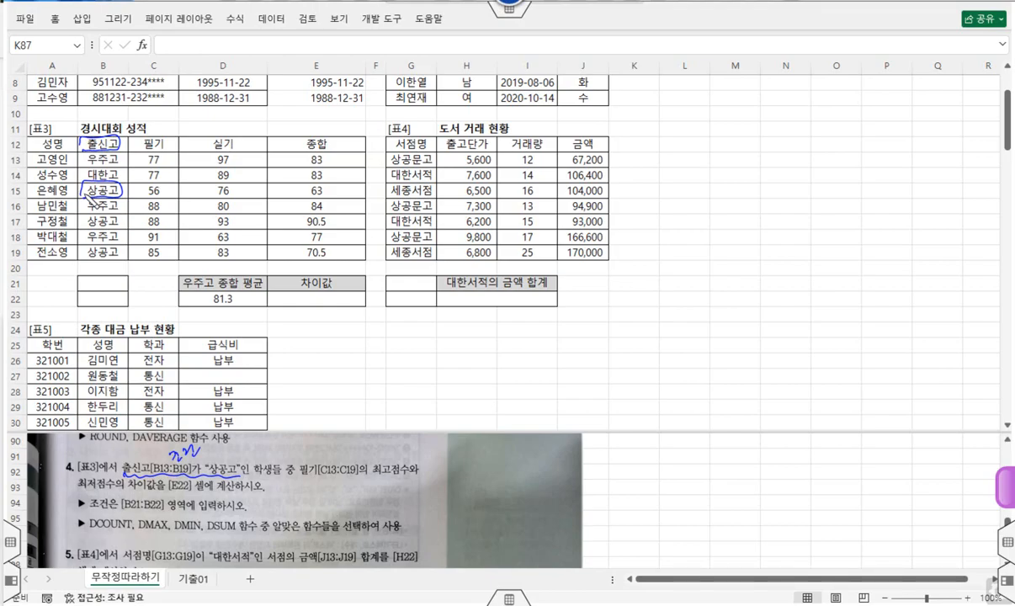
mouse_move(318, 478)
left_mouse_down()
mouse_move(290, 451)
mouse_move(324, 480)
mouse_move(396, 470)
mouse_move(400, 447)
mouse_move(419, 451)
left_mouse_up()
left_click_drag(419, 436, 410, 452)
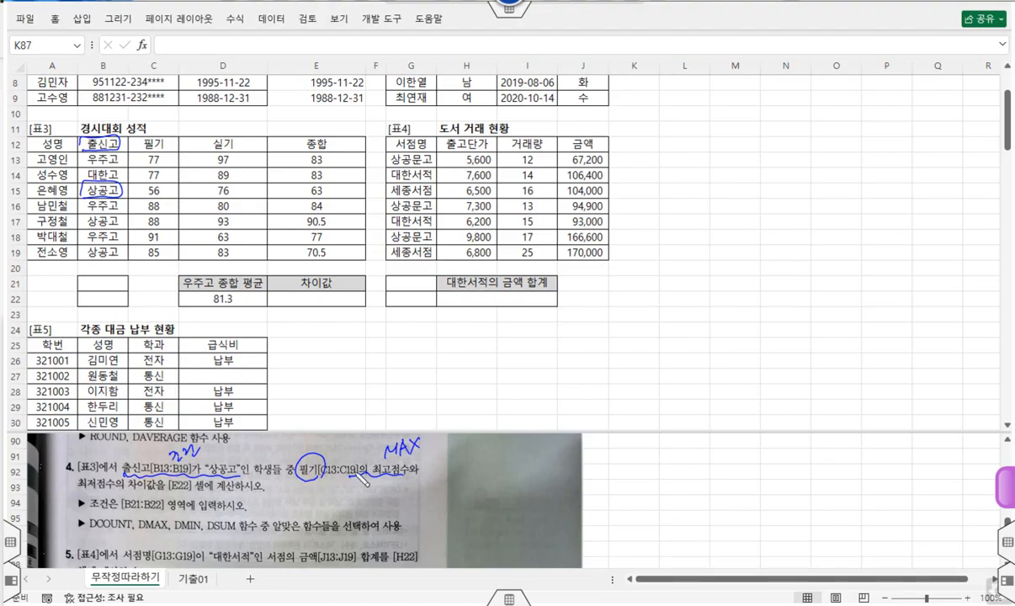
left_click_drag(140, 532, 165, 532)
left_click_drag(369, 439, 381, 459)
left_click_drag(171, 533, 199, 533)
left_click_drag(66, 473, 91, 490)
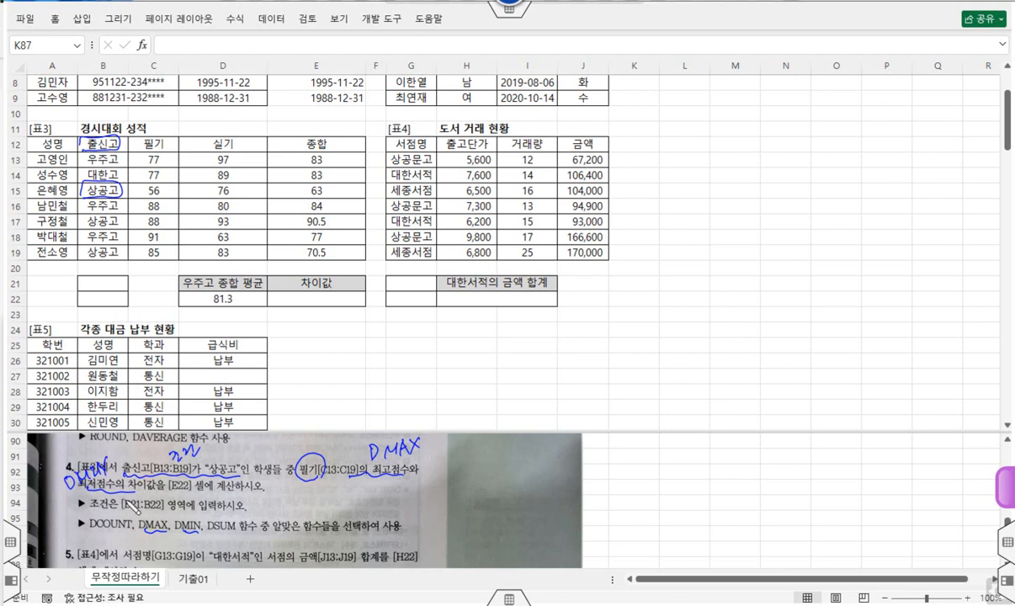
Review task 4's criteria range B21:B22 with 출신고 above 상공고, and the E22 difference as DMAX minus DMIN.
left_click_drag(122, 510, 142, 512)
mouse_move(77, 277)
left_mouse_down()
mouse_move(79, 310)
mouse_move(133, 290)
mouse_move(78, 276)
mouse_move(125, 271)
mouse_move(126, 290)
mouse_move(98, 301)
mouse_move(131, 302)
left_mouse_up()
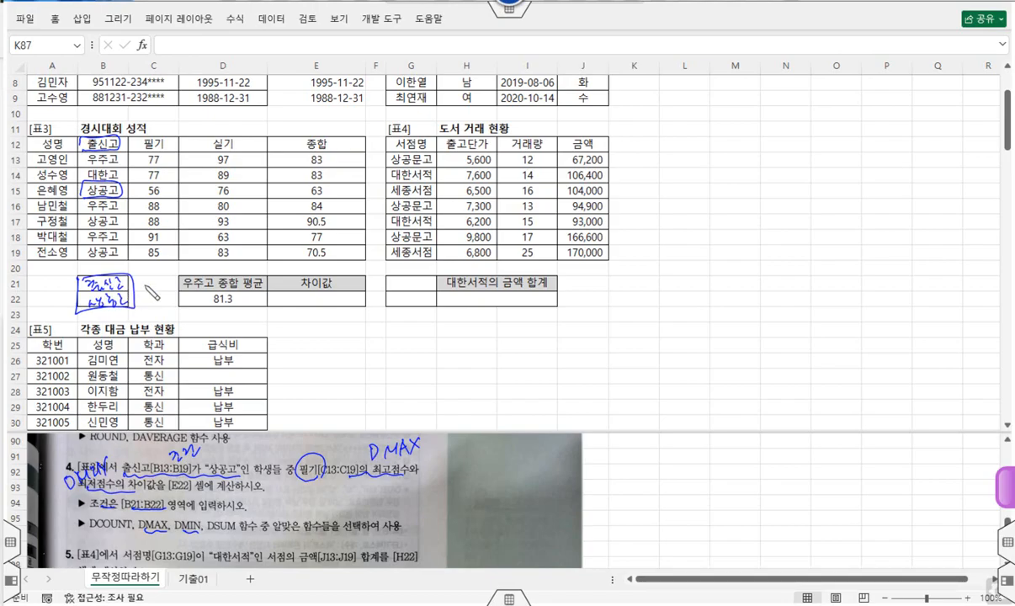
left_click_drag(210, 309, 234, 308)
mouse_move(81, 139)
left_mouse_down()
mouse_move(78, 166)
mouse_move(127, 153)
mouse_move(87, 139)
left_mouse_up()
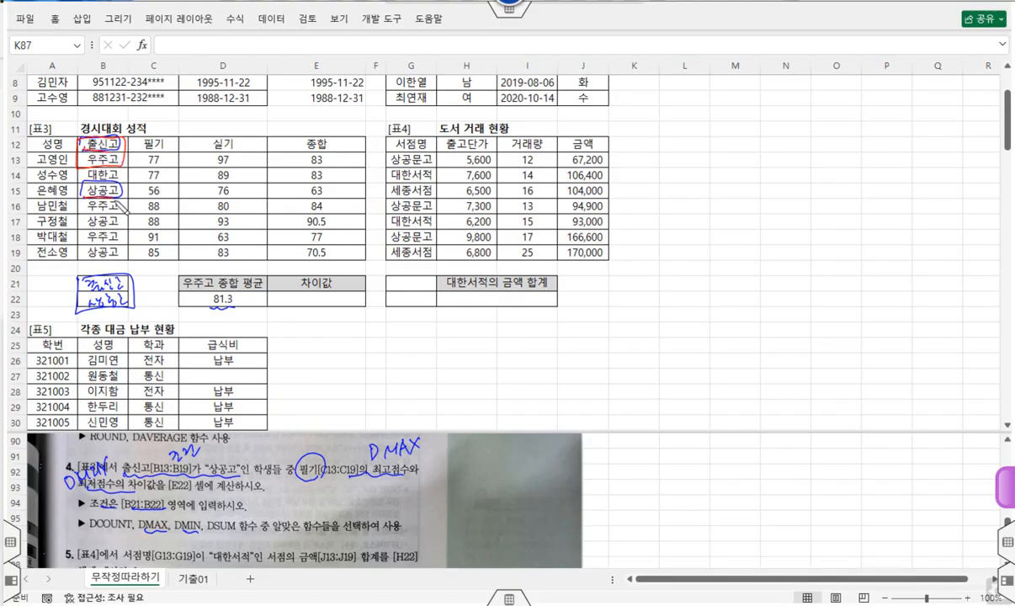
mouse_move(79, 274)
left_mouse_down()
mouse_move(84, 309)
mouse_move(134, 276)
mouse_move(80, 269)
left_mouse_up()
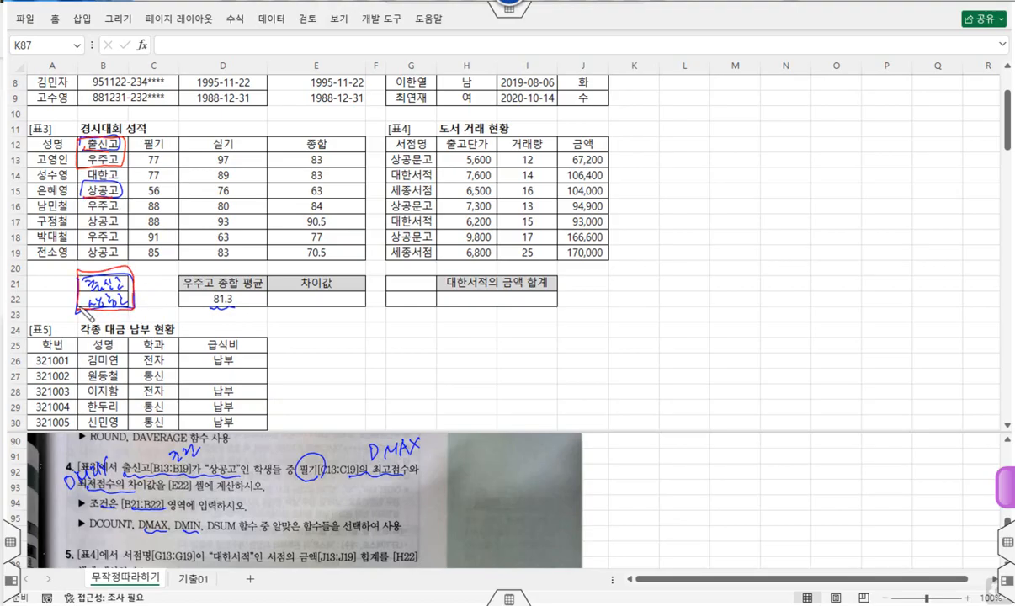
left_click_drag(276, 300, 345, 301)
mouse_move(462, 352)
left_mouse_down()
mouse_move(463, 370)
mouse_move(520, 371)
mouse_move(508, 372)
left_mouse_up()
mouse_move(530, 361)
left_mouse_down()
mouse_move(588, 346)
mouse_move(558, 367)
mouse_move(587, 347)
mouse_move(589, 365)
mouse_move(614, 347)
left_mouse_up()
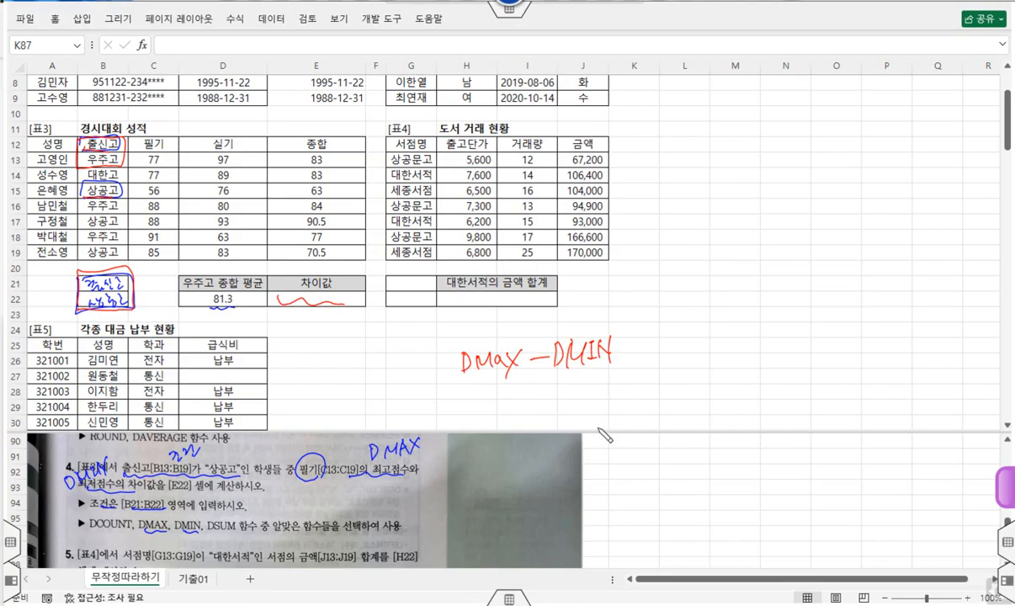
left_click_drag(456, 380, 622, 364)
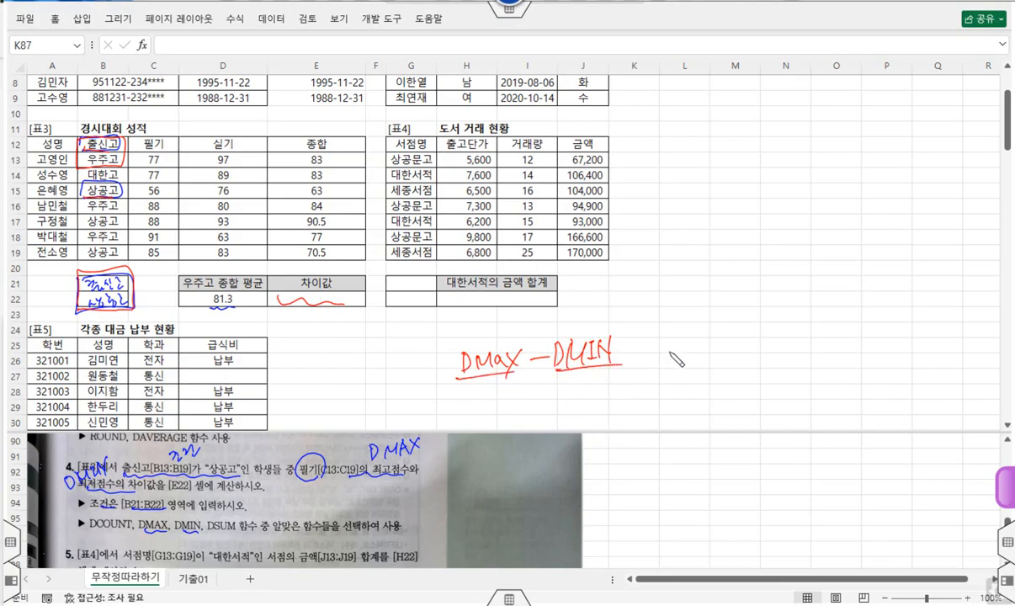
Review the database, column number and criteria arguments shared by DMAX and DMIN.
left_click_drag(663, 330, 658, 353)
left_click_drag(722, 323, 717, 345)
left_click_drag(787, 317, 778, 347)
left_click_drag(588, 394, 590, 414)
left_click_drag(616, 390, 656, 407)
mouse_move(591, 426)
left_mouse_down()
mouse_move(593, 445)
mouse_move(648, 431)
mouse_move(716, 396)
mouse_move(707, 388)
mouse_move(746, 396)
mouse_move(758, 385)
mouse_move(838, 379)
mouse_move(867, 393)
mouse_move(860, 384)
mouse_move(887, 375)
mouse_move(925, 380)
left_mouse_up()
left_click_drag(685, 423, 680, 443)
left_click_drag(745, 419, 743, 428)
left_click_drag(754, 418, 789, 441)
left_click_drag(836, 416, 834, 425)
mouse_move(844, 415)
left_mouse_down()
mouse_move(842, 424)
mouse_move(879, 442)
mouse_move(905, 423)
left_mouse_up()
left_click_drag(915, 412, 913, 422)
left_click_drag(939, 411, 942, 443)
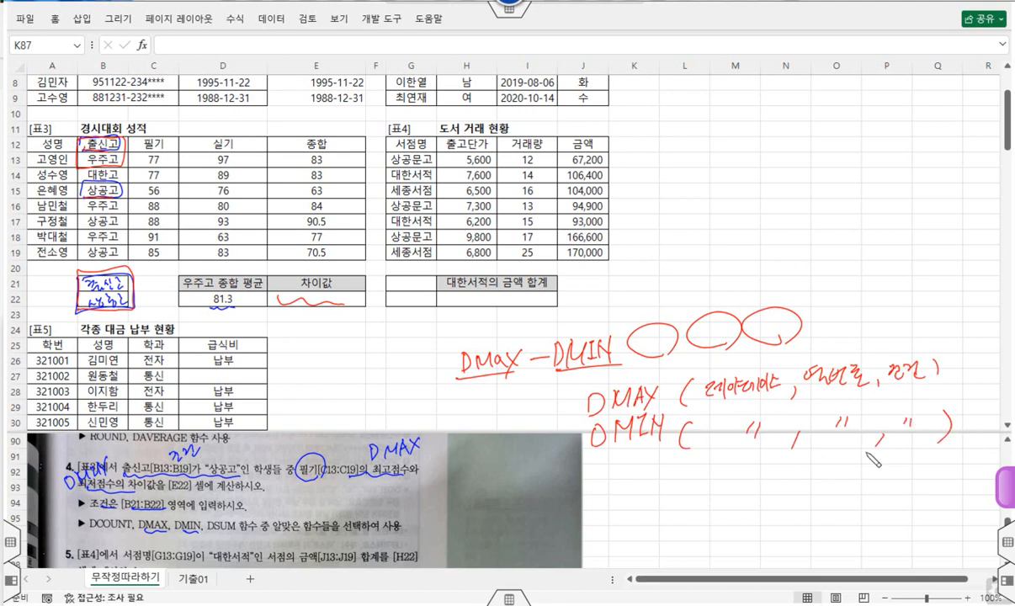
Compare the handwritten DMAX and DMIN syntax lines and clear all annotations from the sheet.
left_click_drag(586, 412, 946, 391)
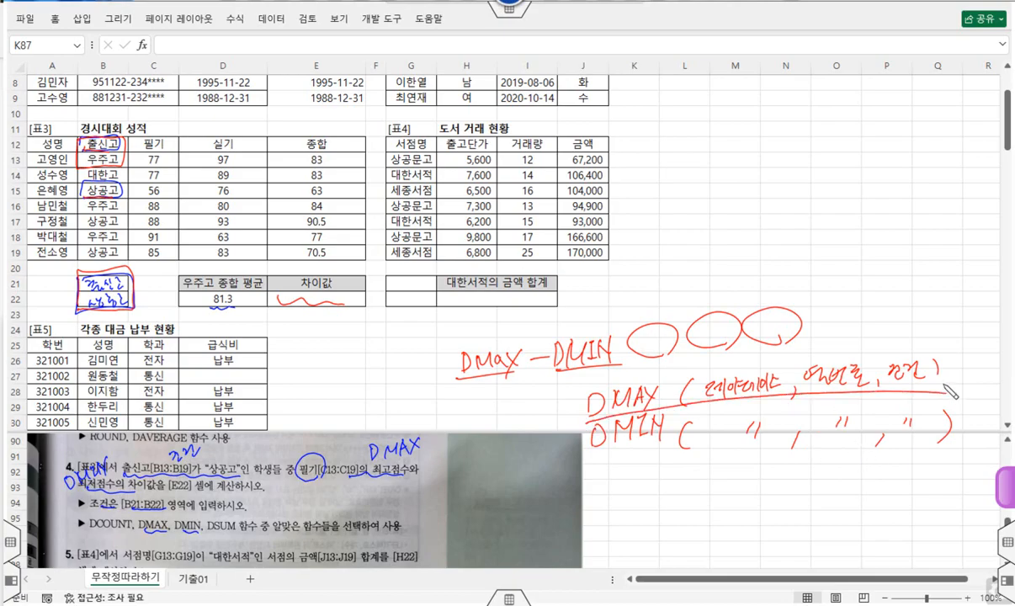
left_click_drag(593, 462, 892, 442)
left_click_drag(623, 446, 654, 447)
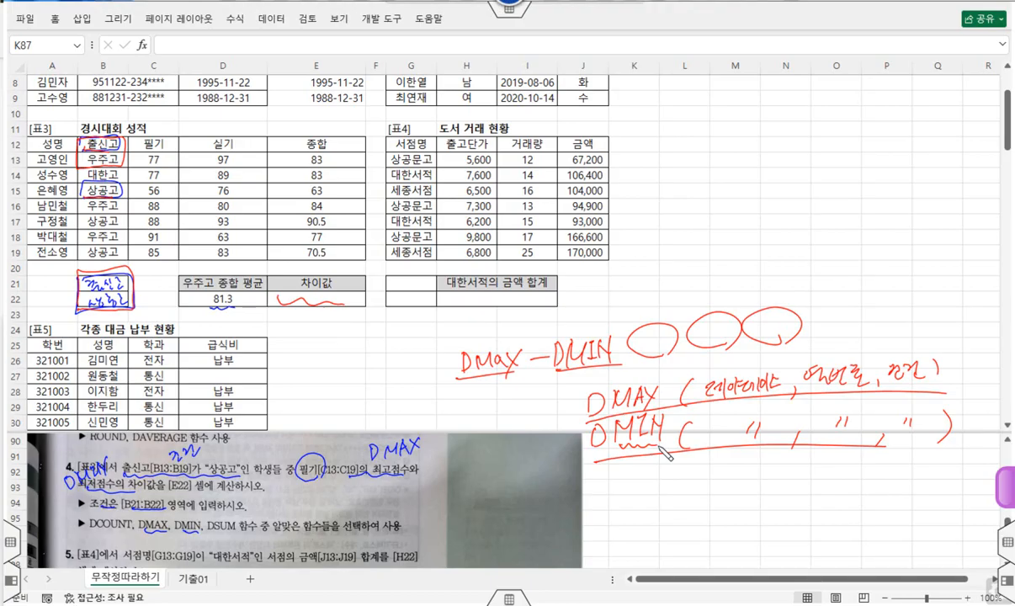
key("Escape")
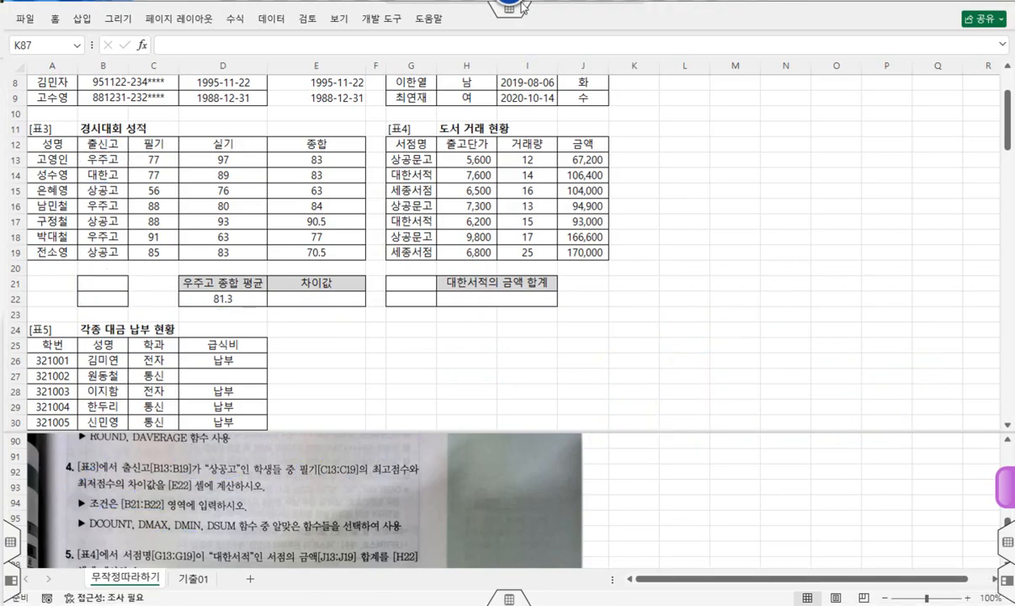
Copy the 출신고 heading in B12 and 상공고 in B15 into the criteria range B21:B22.
left_click(103, 128)
left_click(123, 146)
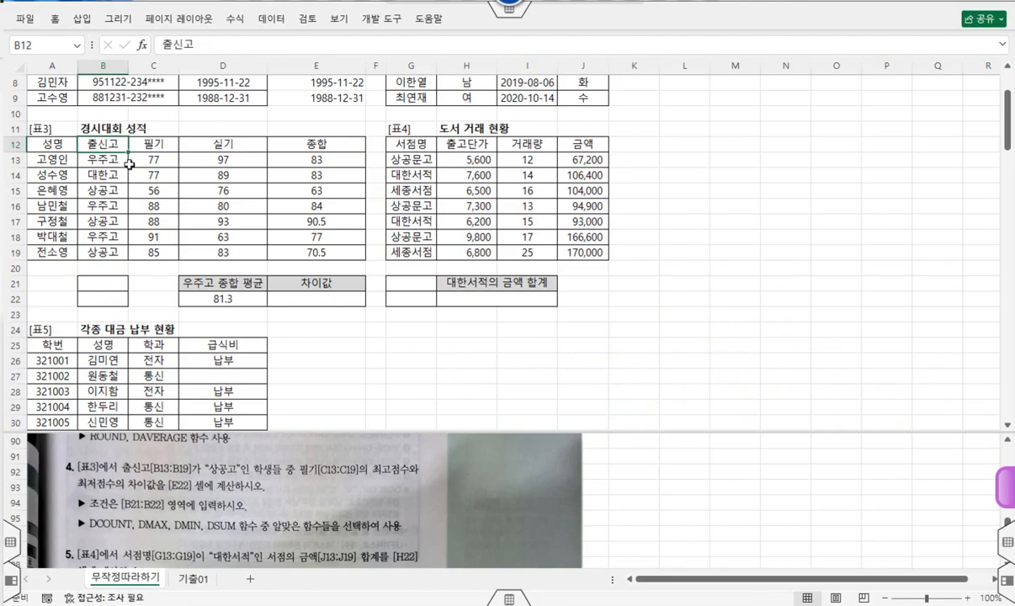
left_click(116, 190, "ctrl")
key("ctrl+c")
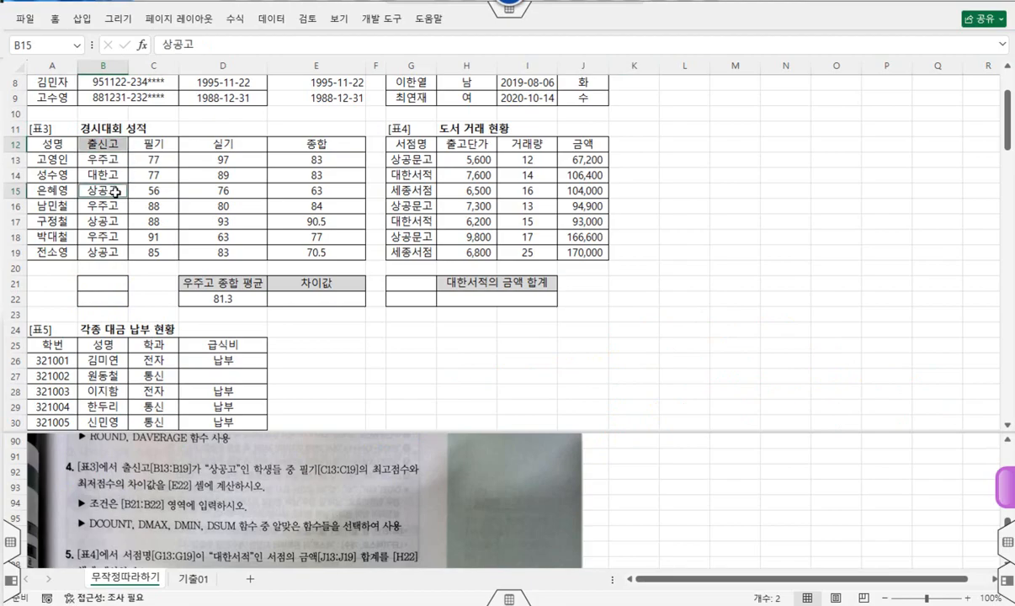
right_click(116, 192)
left_click(162, 243)
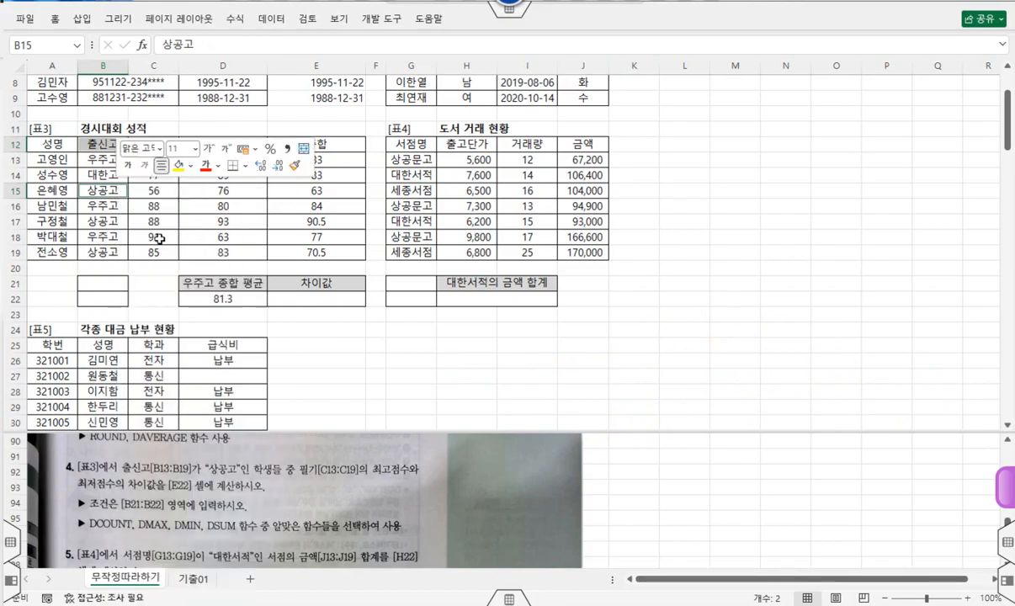
right_click(116, 283)
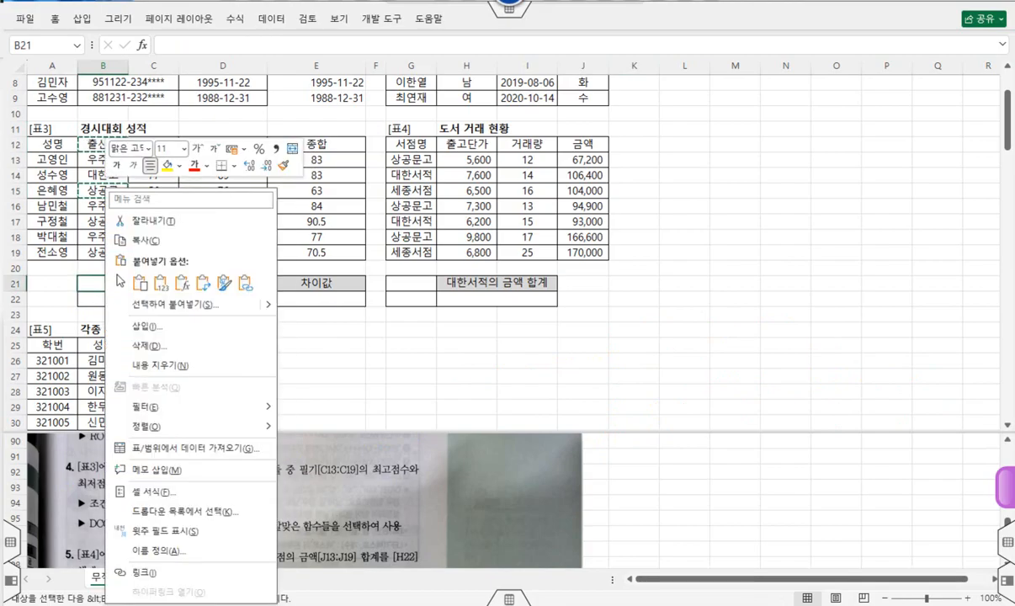
left_click(138, 283)
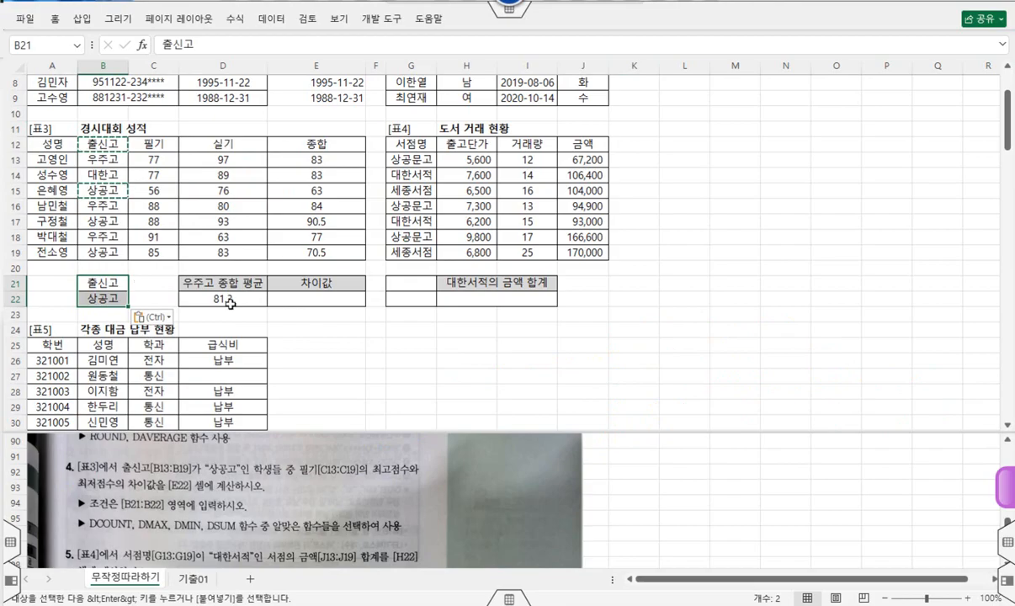
Start a DMAX formula in E22 with its function arguments open and set Database to A12:E19.
left_click(320, 297)
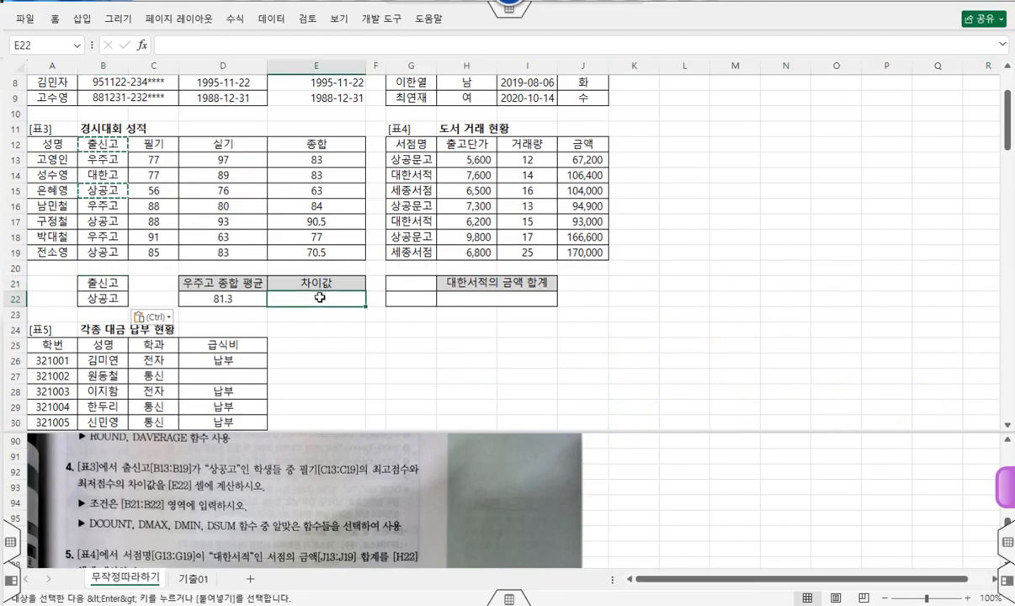
left_click(244, 44)
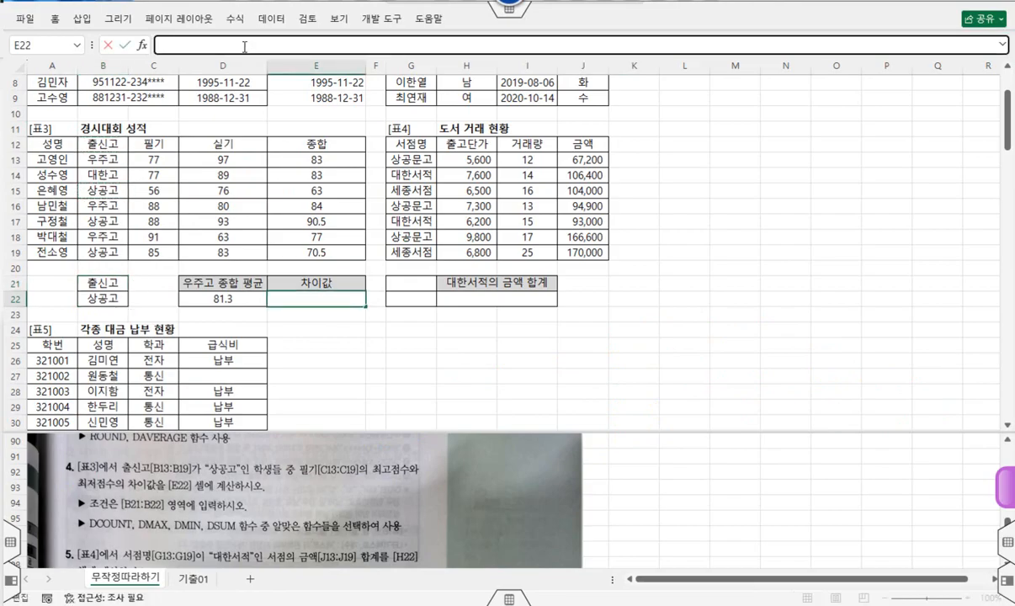
type("=d")
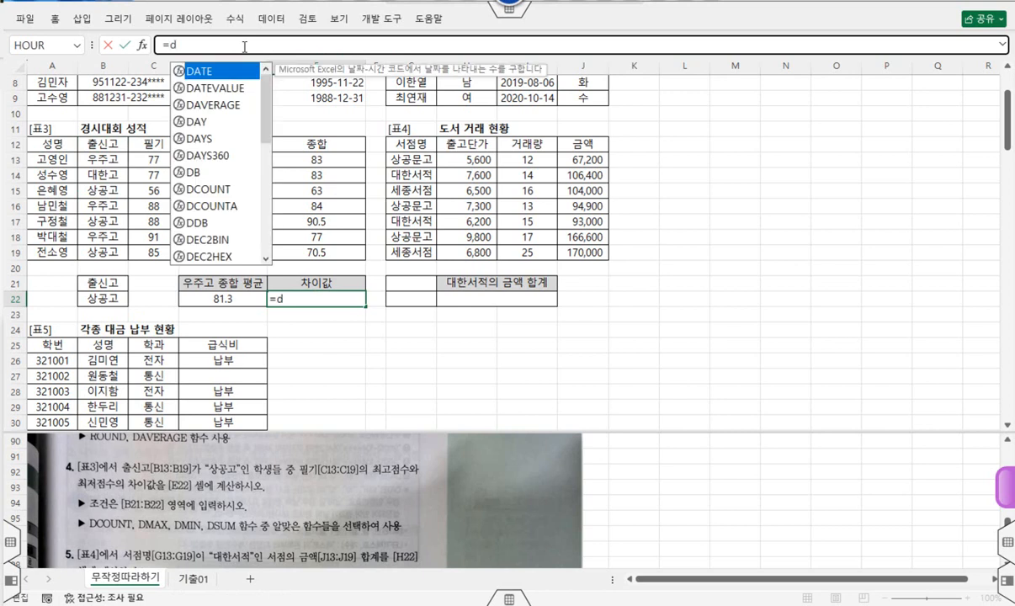
type("m")
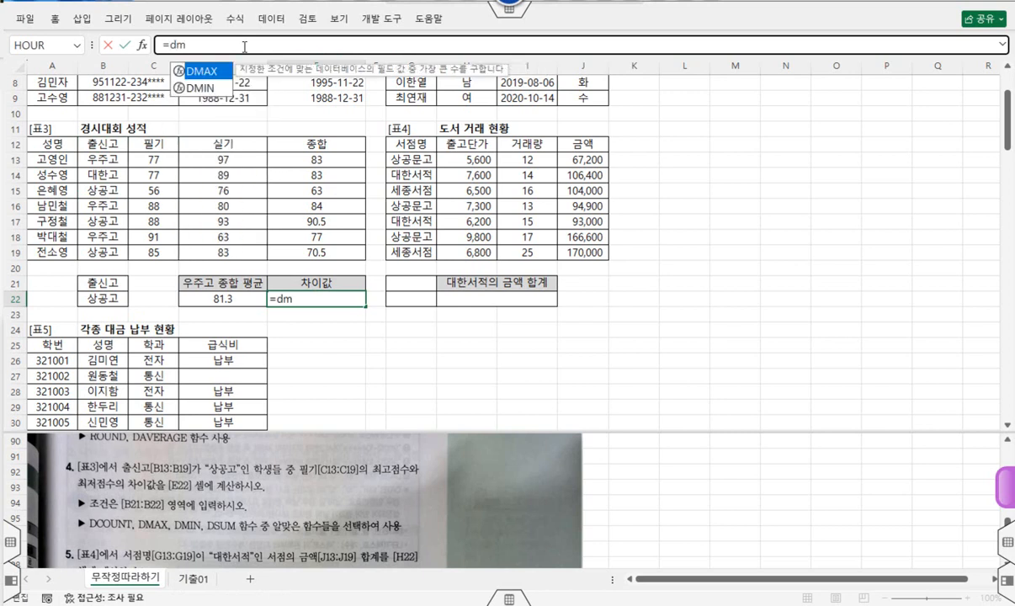
key("Tab")
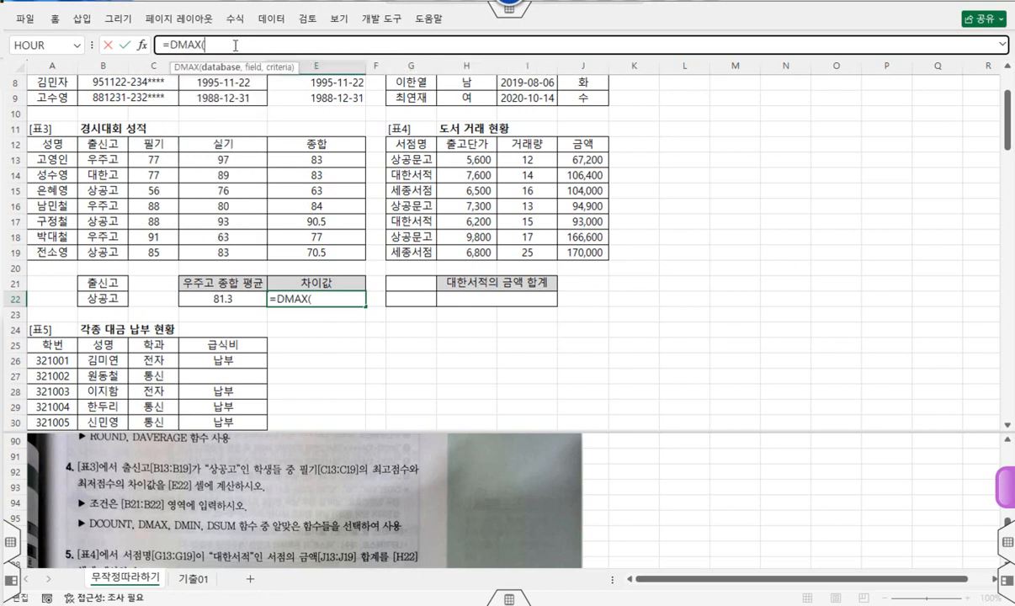
left_click(143, 44)
left_click_drag(52, 143, 362, 252)
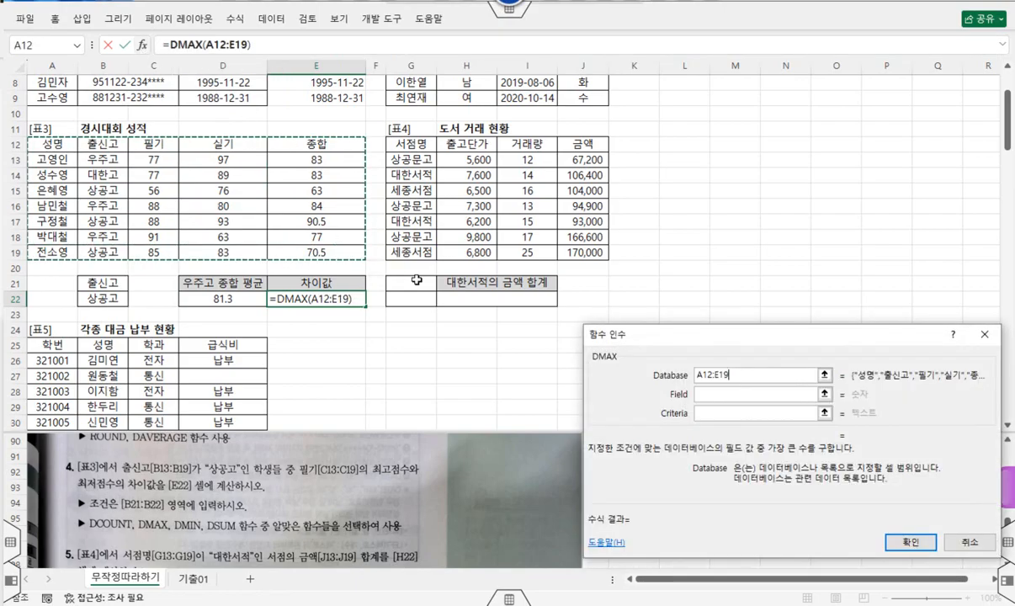
Set DMAX's Field to the 필기 heading C12 and Criteria to B21:B22, and accept the formula.
left_click(736, 395)
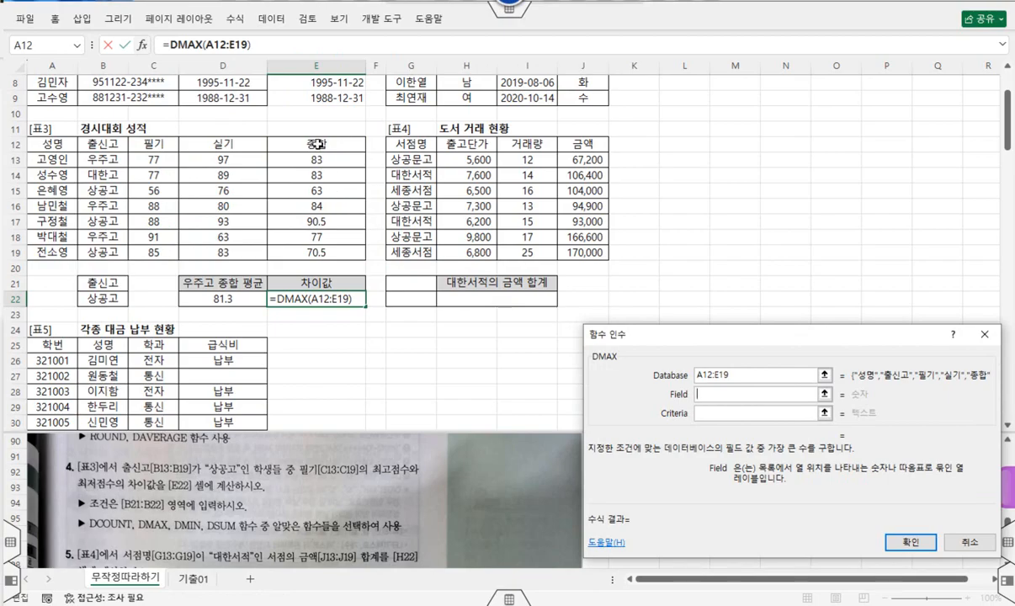
left_click(153, 144)
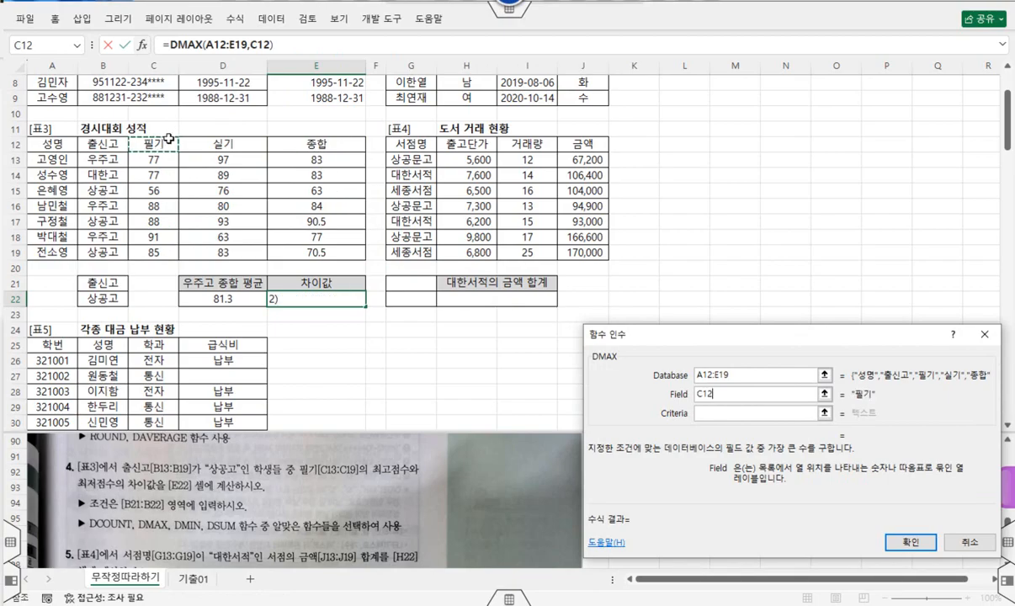
key("Tab")
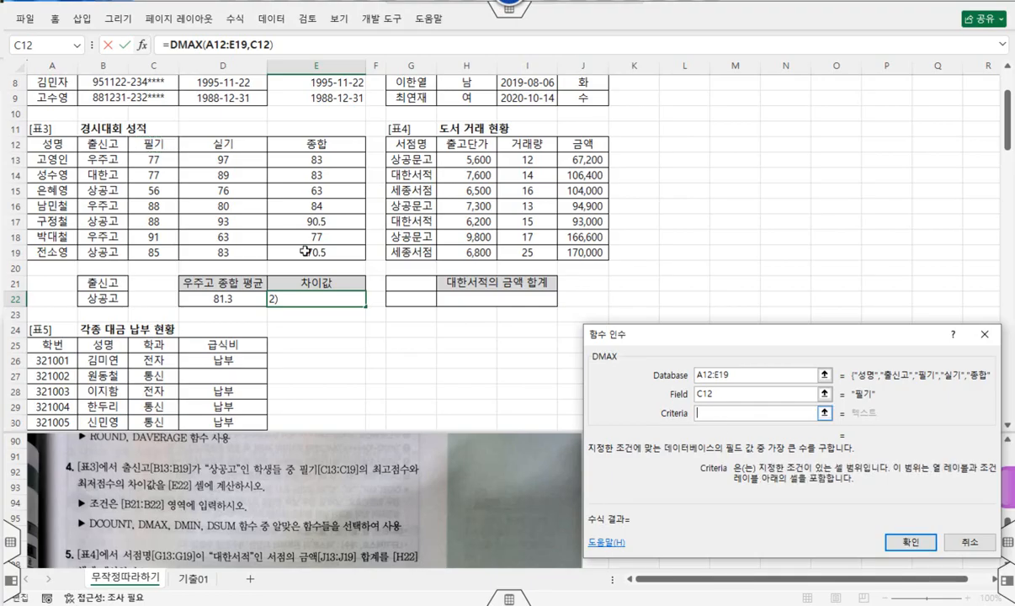
left_click(110, 281)
left_click_drag(109, 281, 105, 298)
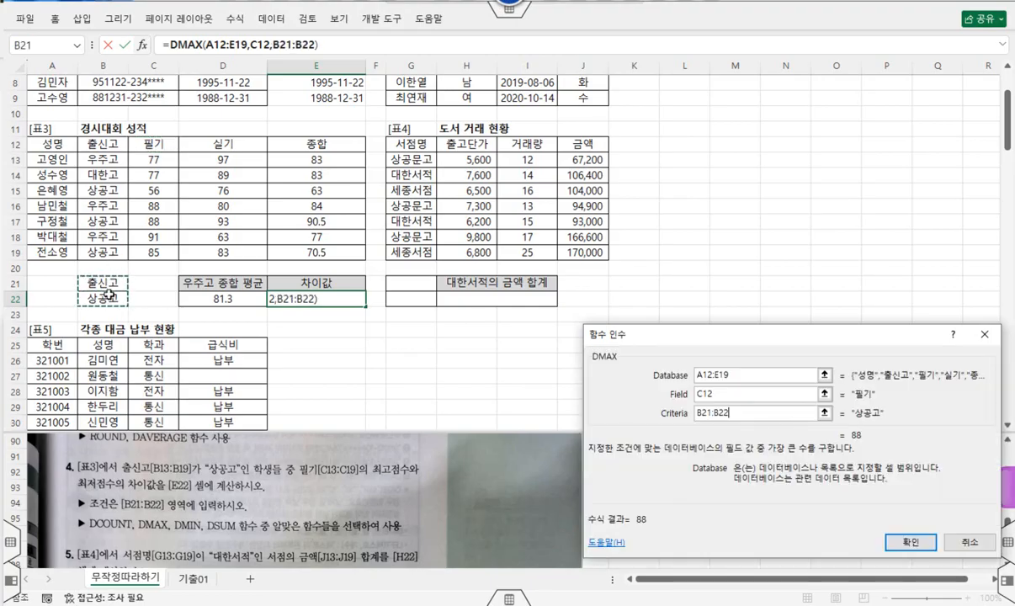
left_click(905, 543)
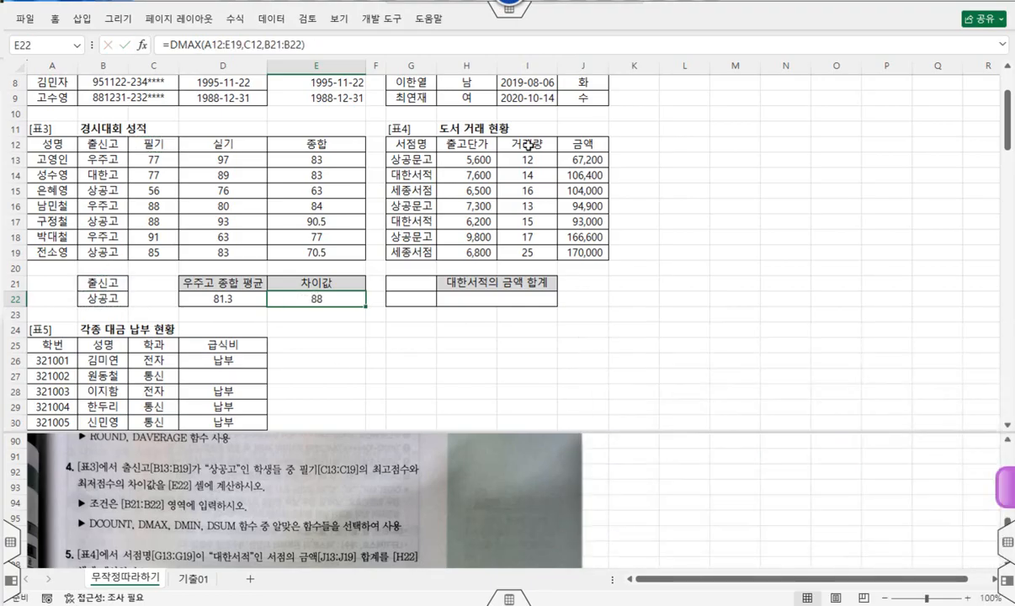
Copy the DMAX expression in E22's formula, add a minus sign after it and paste the copy behind it.
left_click_drag(172, 43, 305, 44)
right_click(257, 44)
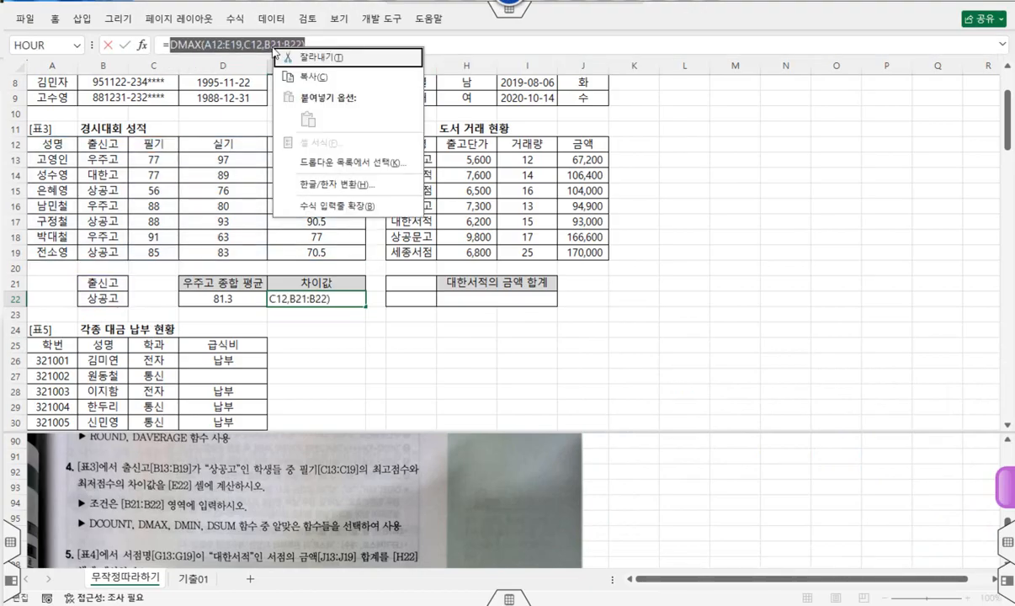
left_click(286, 73)
left_click(334, 48)
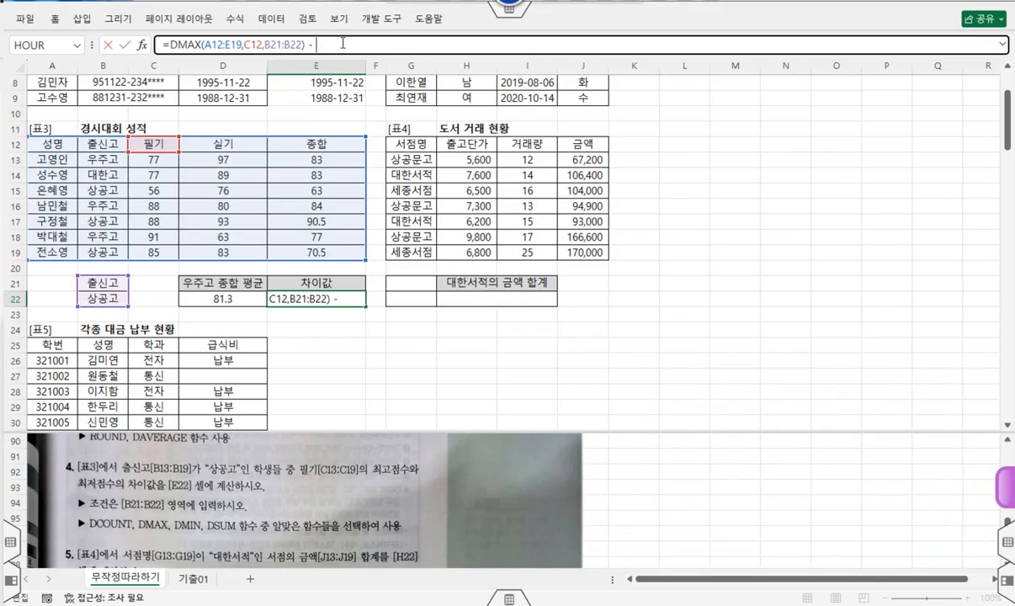
right_click(343, 44)
left_click(377, 116)
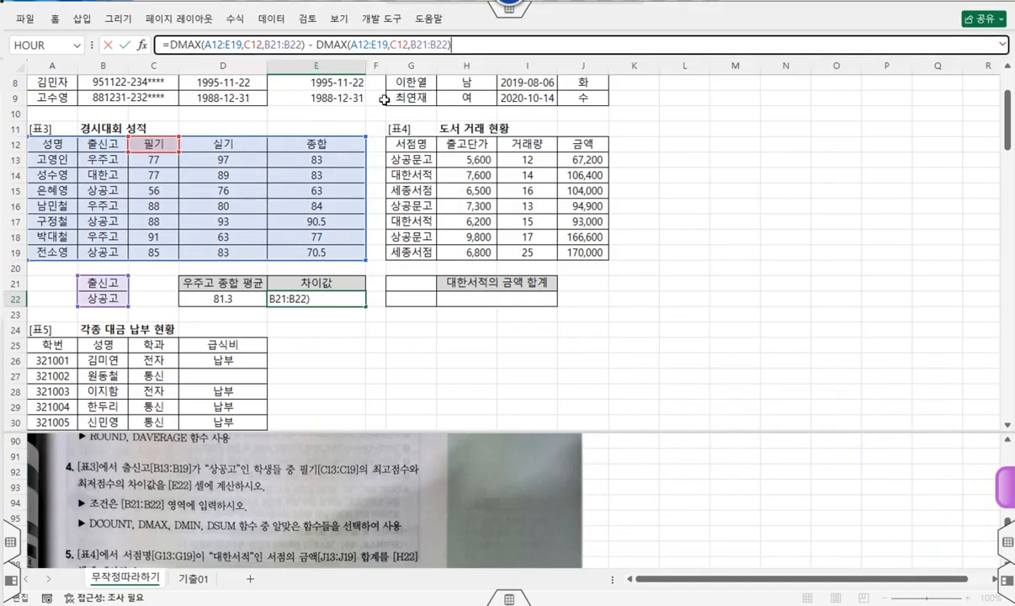
Replace the second DMAX with DMIN, enter the formula and reselect E22.
left_click_drag(318, 44, 342, 44)
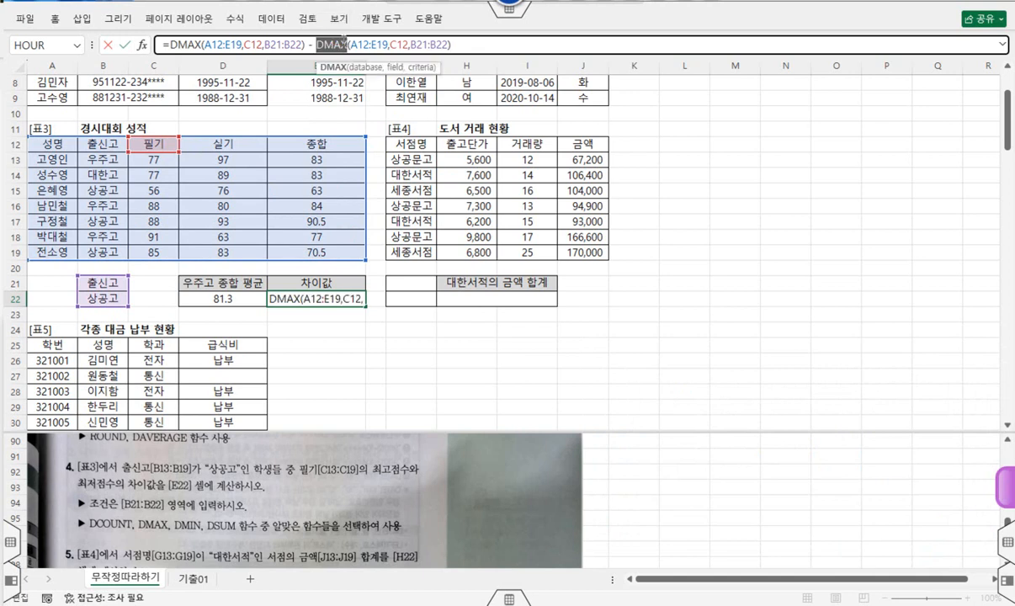
key("BackSpace")
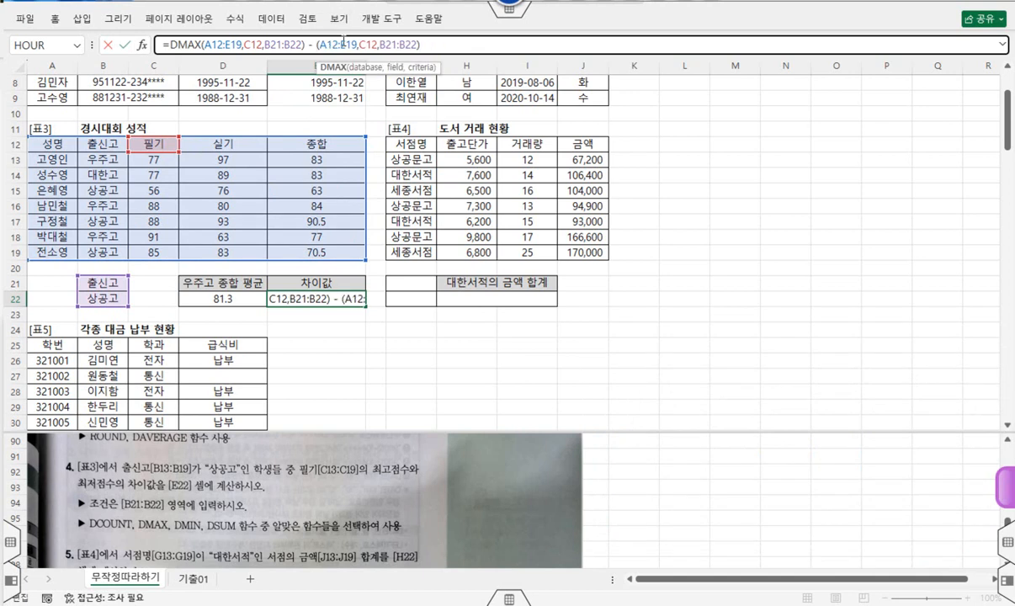
type("dm")
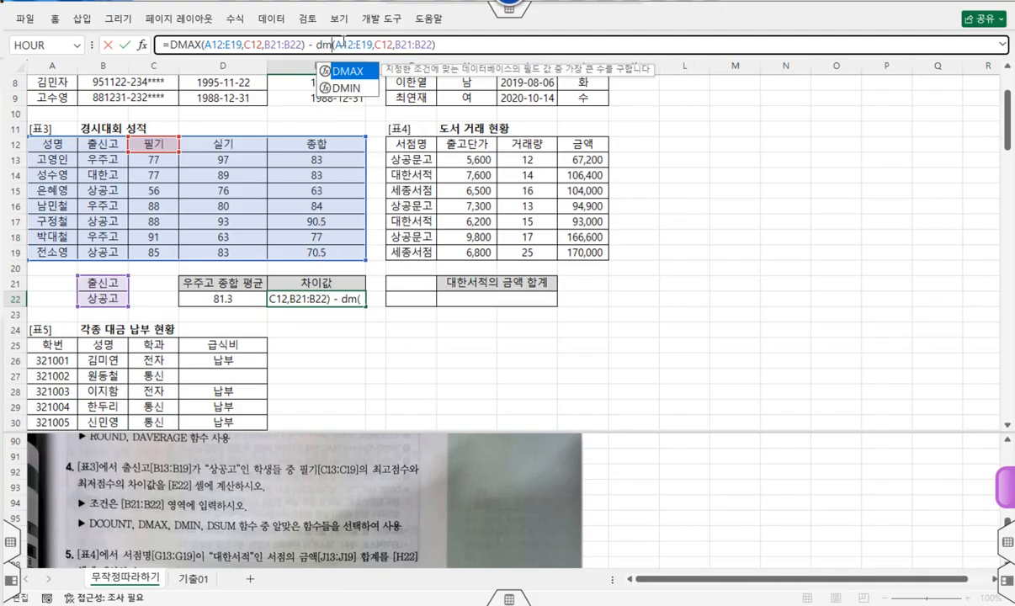
key("Down")
key("Tab")
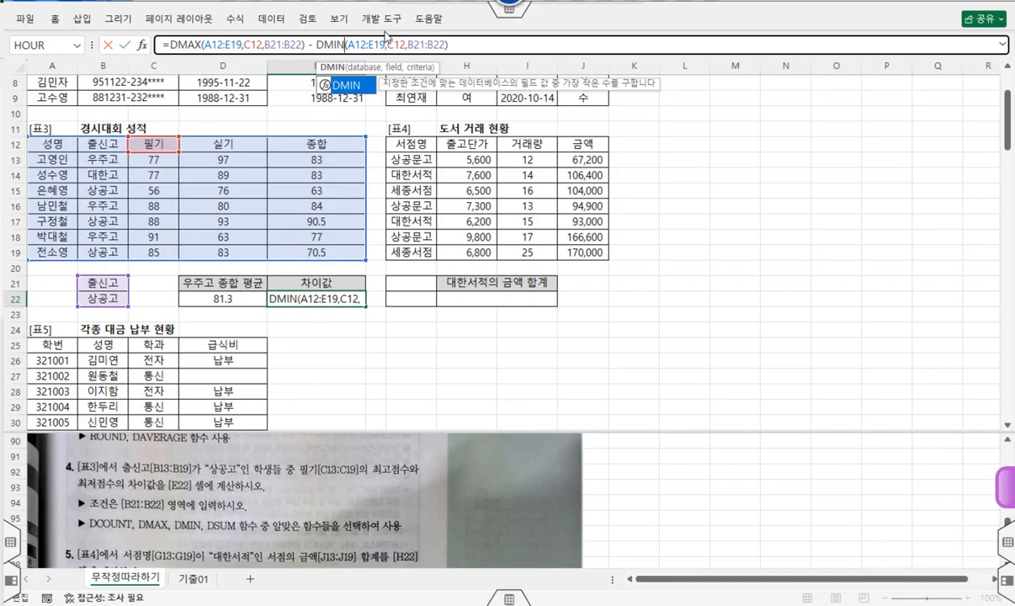
key("Return")
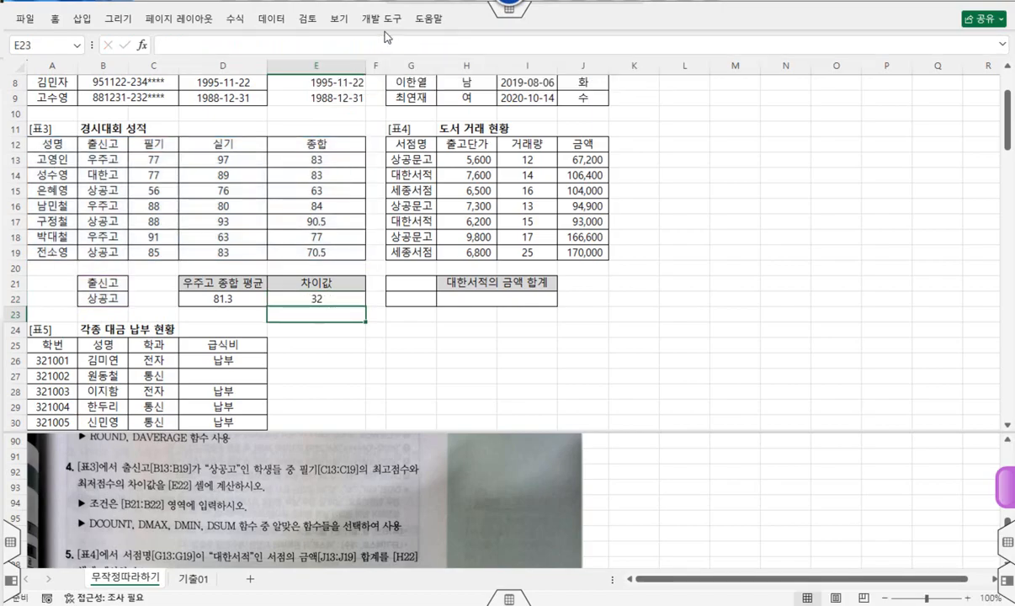
key("Up")
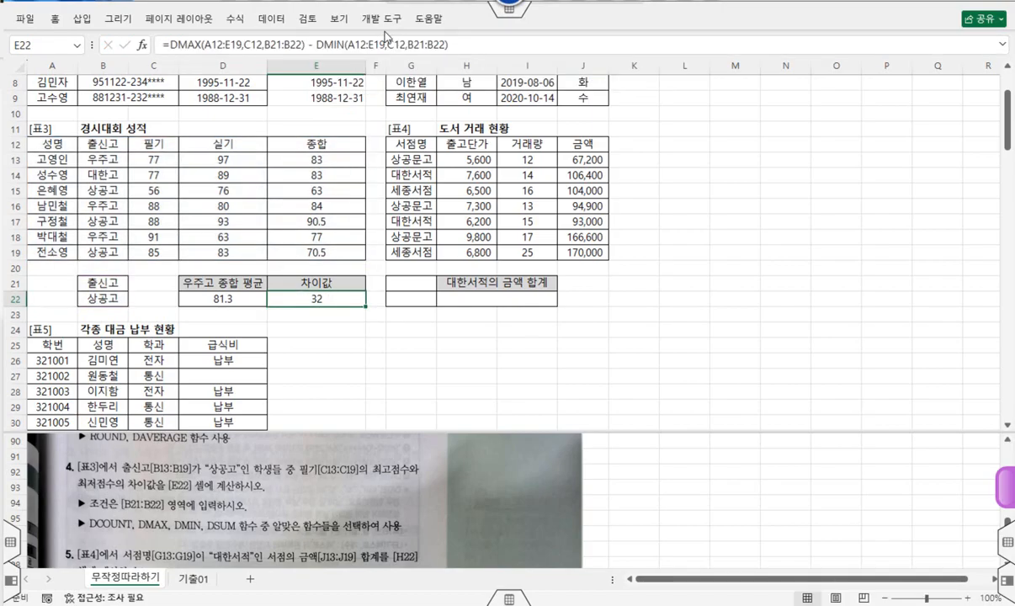
Examine task 5's 대한서적 condition on 서점명 and the 금액 column whose total goes in H22.
left_click(832, 485)
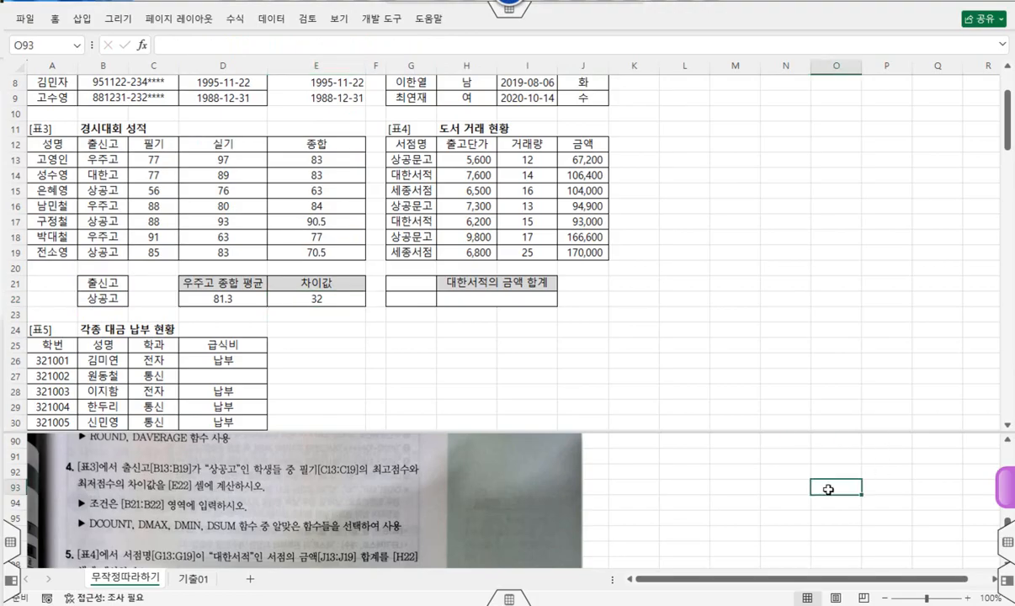
scroll(828, 486, "down", 1)
scroll(828, 489, "down", 1)
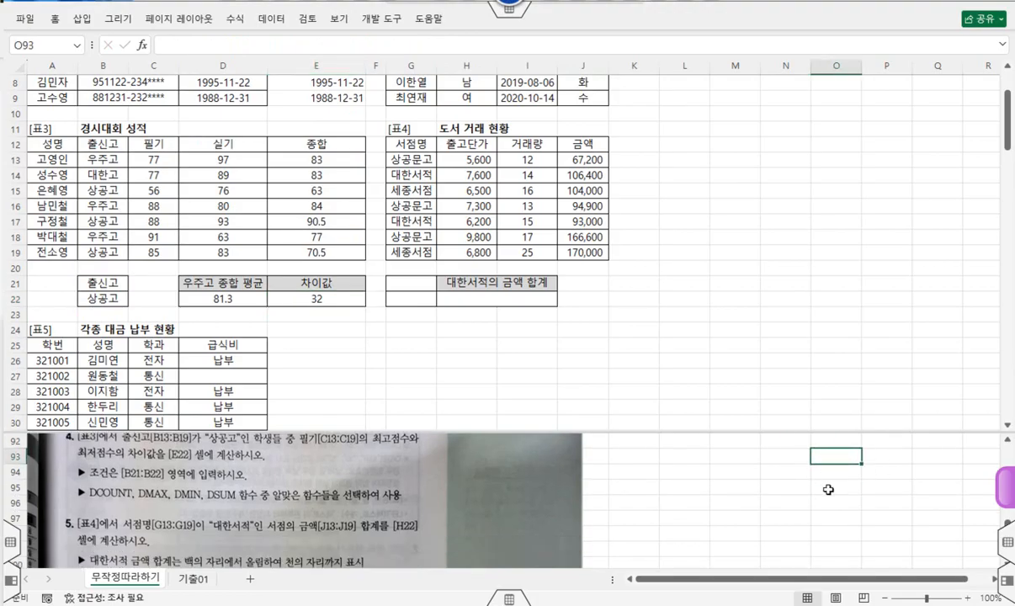
scroll(828, 489, "down", 3)
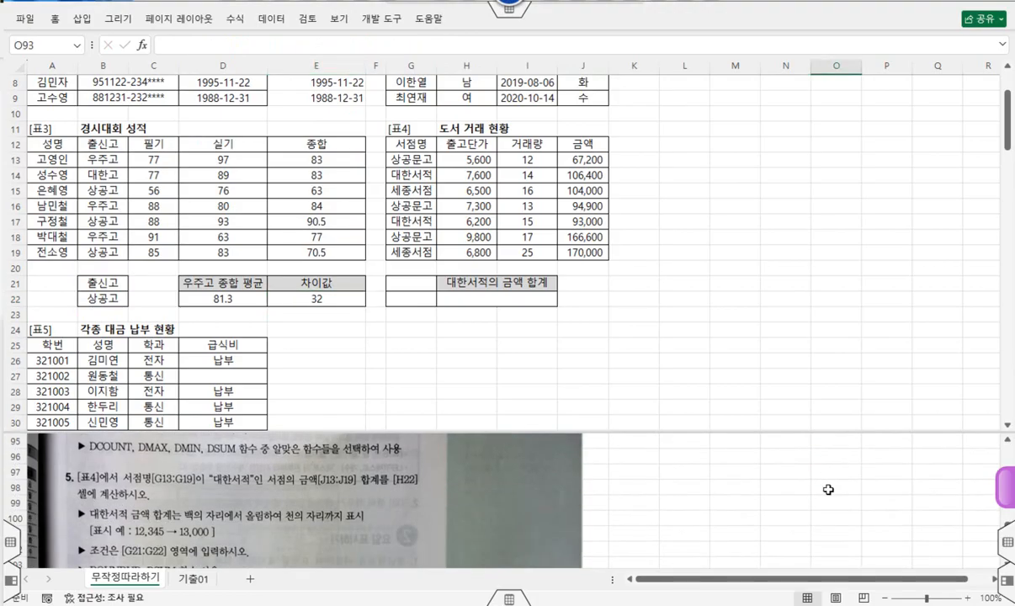
scroll(828, 489, "down", 2)
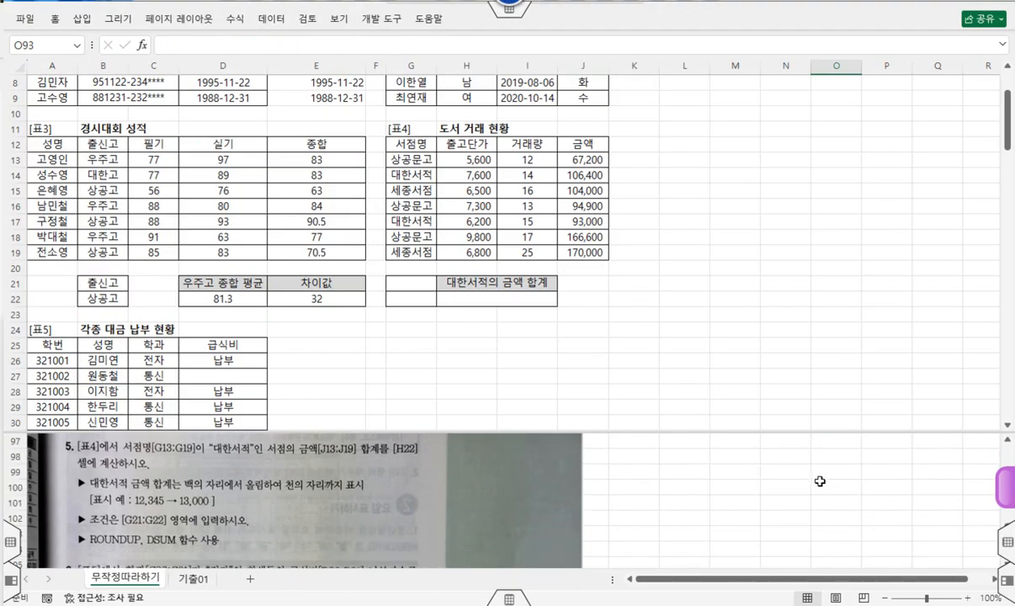
left_click_drag(124, 455, 254, 450)
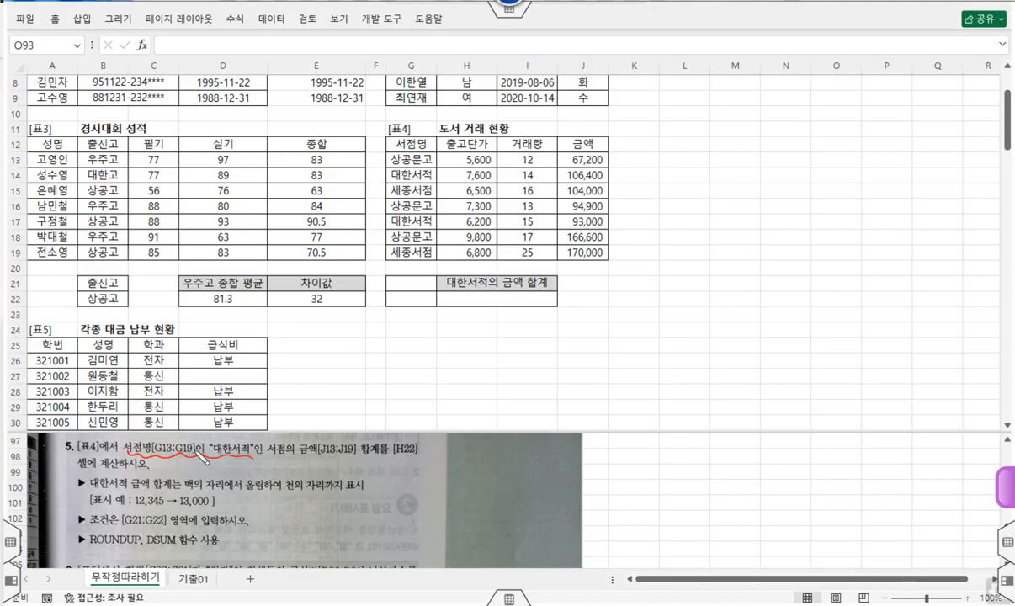
left_click_drag(187, 438, 222, 426)
left_click_drag(301, 455, 355, 454)
left_click_drag(587, 138, 595, 144)
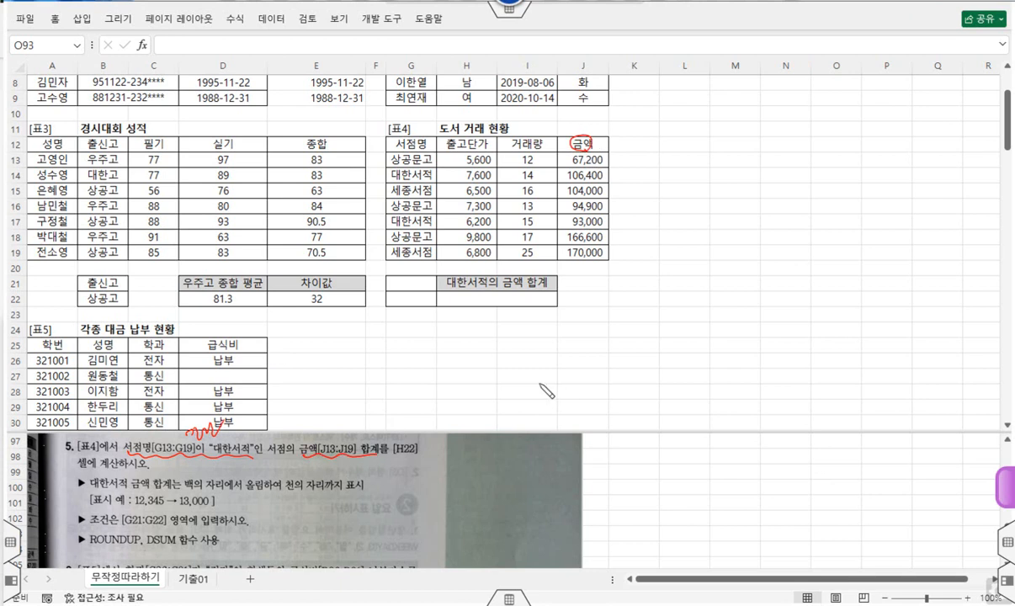
Examine task 5's rule for rounding the total up to thousands and how ROUNDUP and DSUM must be nested.
mouse_move(177, 473)
left_mouse_down()
mouse_move(345, 480)
mouse_move(287, 476)
mouse_move(296, 496)
left_mouse_up()
mouse_move(421, 502)
left_mouse_down()
mouse_move(423, 511)
mouse_move(445, 508)
left_mouse_up()
mouse_move(449, 491)
left_mouse_down()
mouse_move(452, 505)
mouse_move(486, 497)
left_mouse_up()
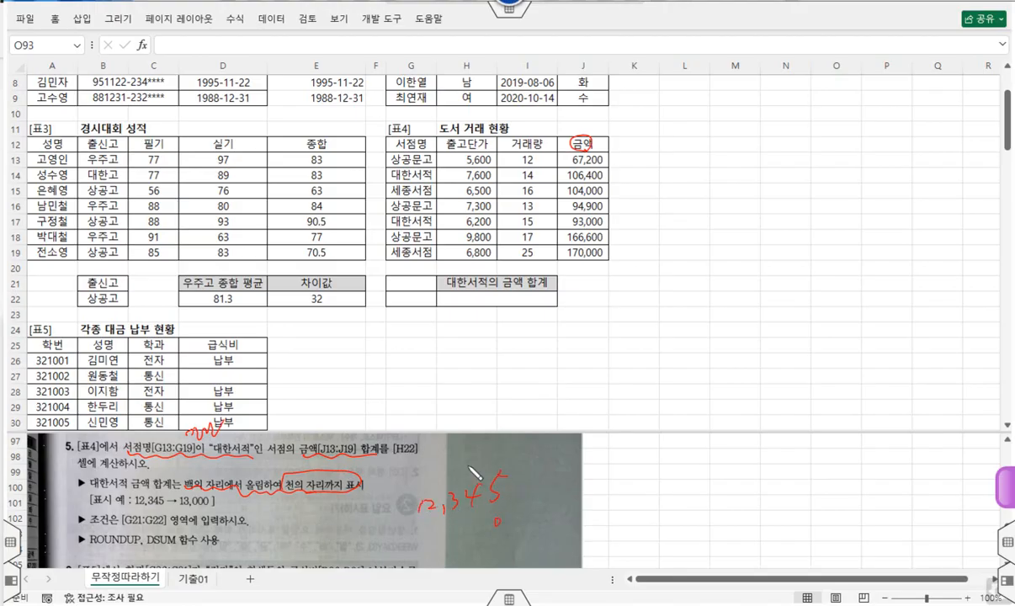
left_click_drag(477, 461, 475, 474)
left_click_drag(459, 518, 469, 527)
left_click_drag(425, 480, 435, 478)
left_click_drag(112, 548, 141, 548)
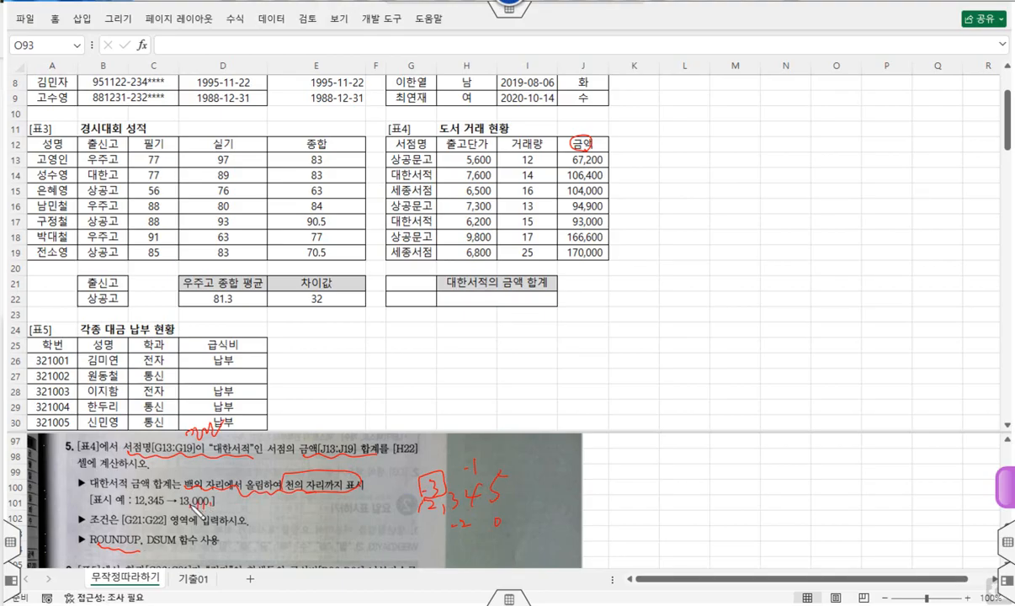
mouse_move(167, 556)
left_mouse_down()
mouse_move(146, 545)
mouse_move(184, 531)
mouse_move(169, 549)
left_mouse_up()
mouse_move(503, 370)
left_mouse_down()
mouse_move(500, 389)
mouse_move(551, 375)
mouse_move(592, 394)
mouse_move(646, 375)
mouse_move(770, 378)
mouse_move(793, 396)
mouse_move(845, 380)
mouse_move(842, 367)
mouse_move(715, 383)
mouse_move(793, 386)
mouse_move(781, 375)
mouse_move(818, 375)
mouse_move(894, 392)
mouse_move(925, 384)
mouse_move(951, 355)
mouse_move(960, 380)
left_mouse_up()
left_click_drag(977, 337, 979, 383)
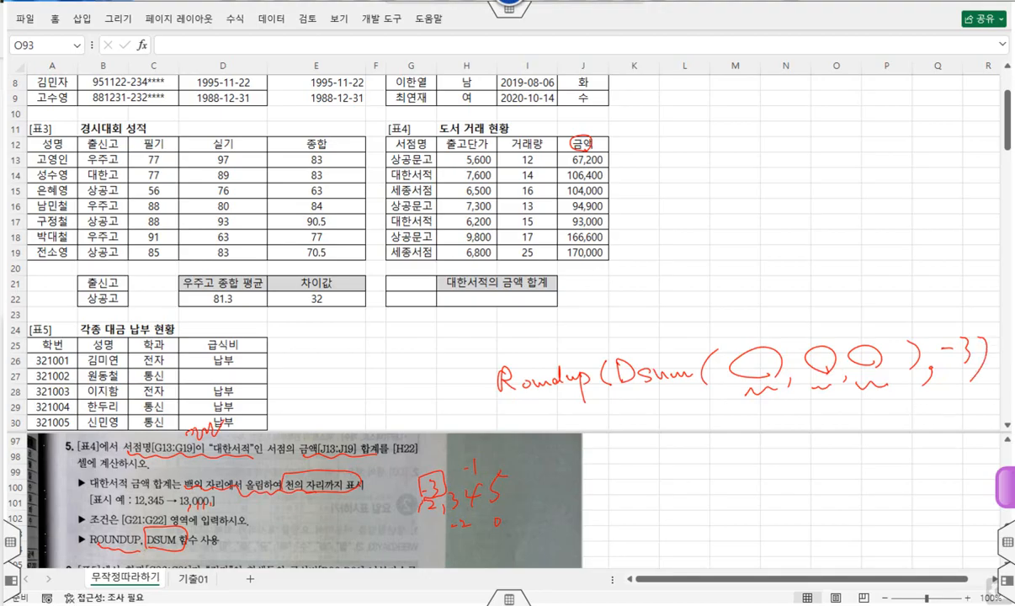
key("Escape")
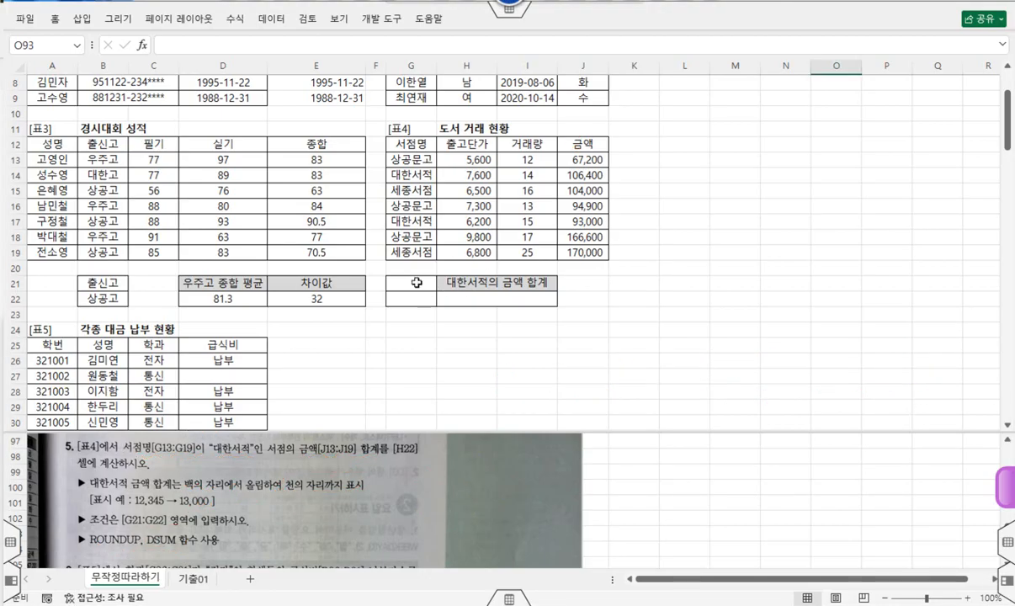
Copy table 4's 서점명 heading and a 대한서적 entry into G21:G22 as the condition range.
left_click(416, 283)
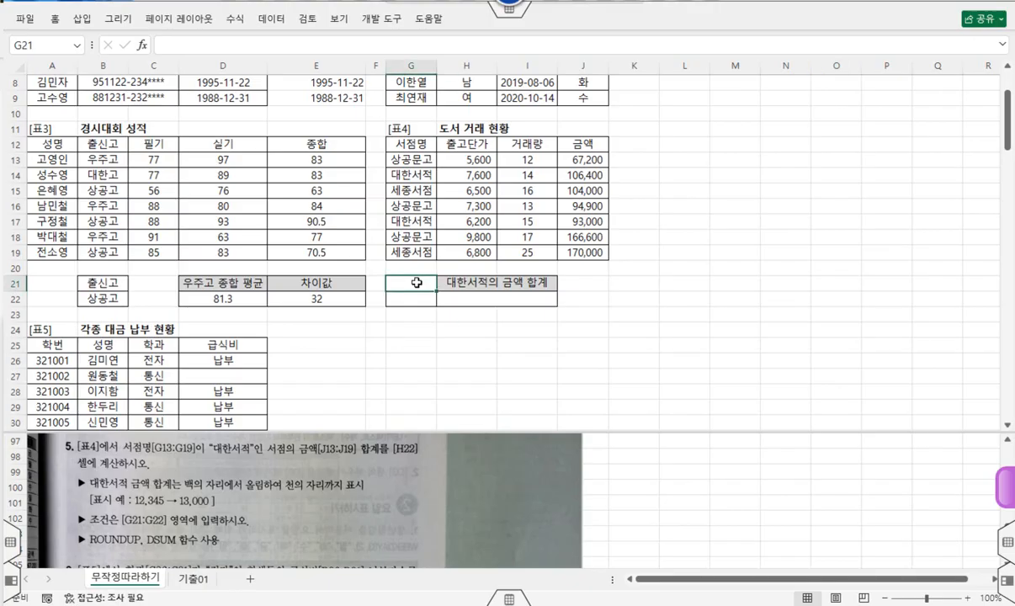
left_click(421, 145)
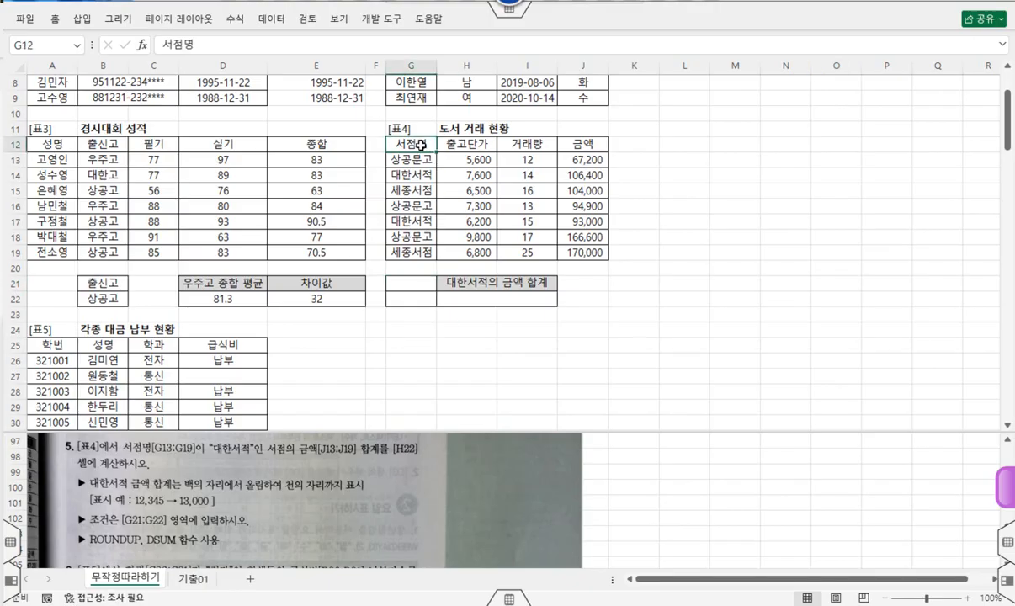
left_click_drag(421, 145, 412, 159)
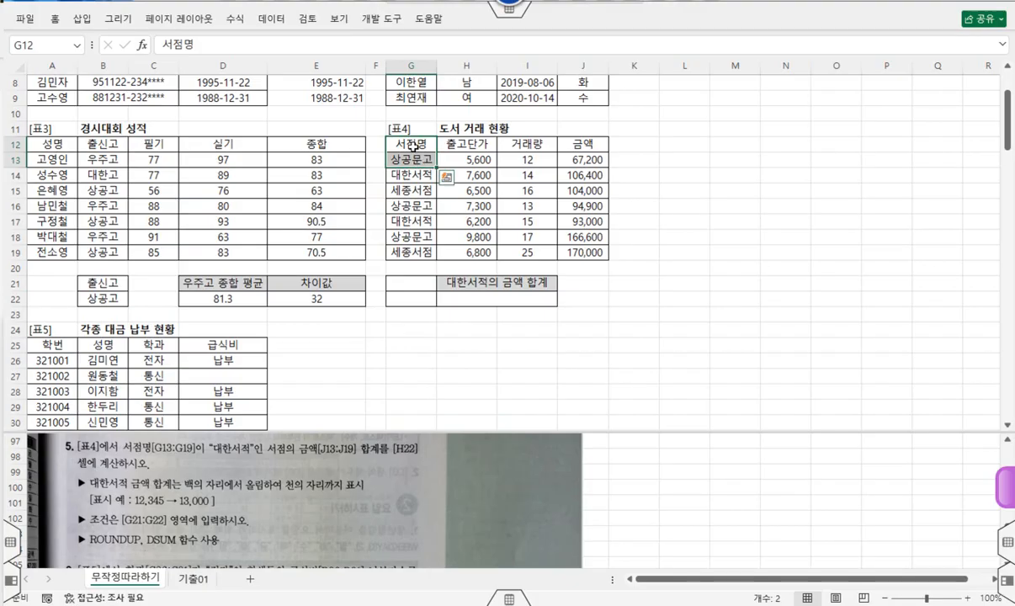
left_click(415, 145)
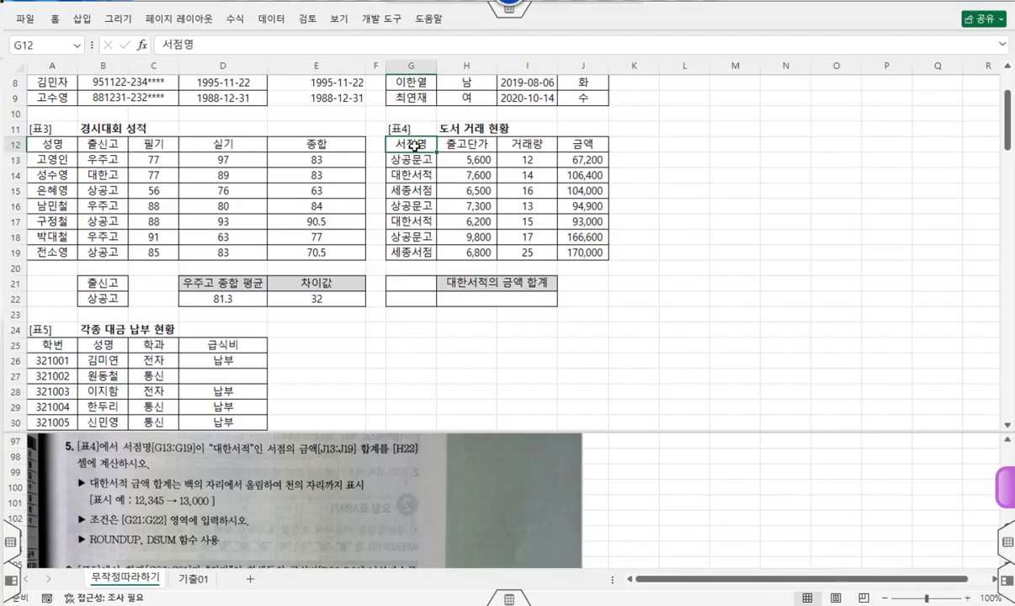
left_click(411, 175, "ctrl")
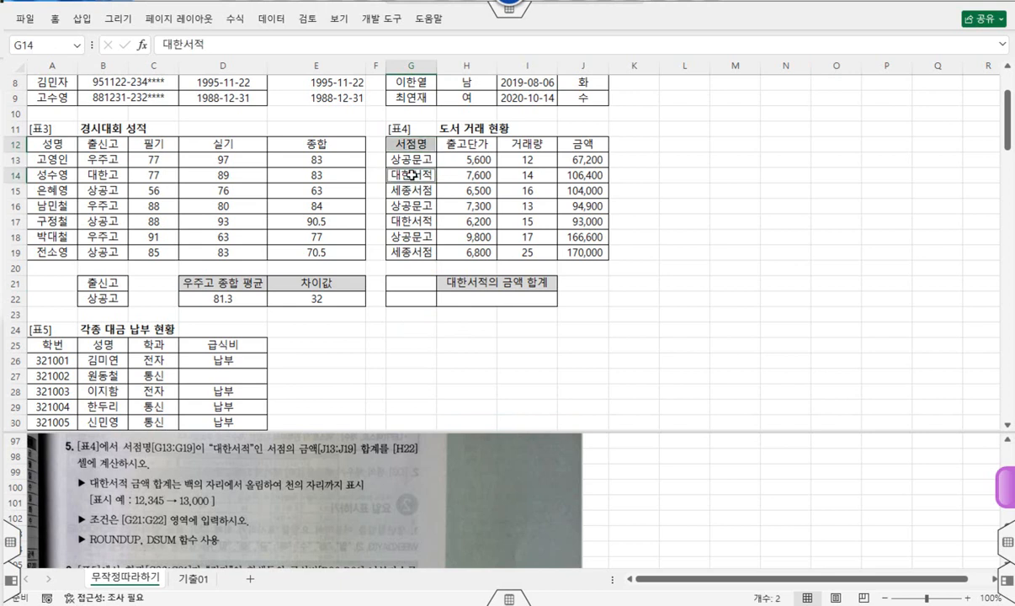
right_click(411, 175)
left_click(427, 227)
left_click(415, 287)
right_click(416, 287)
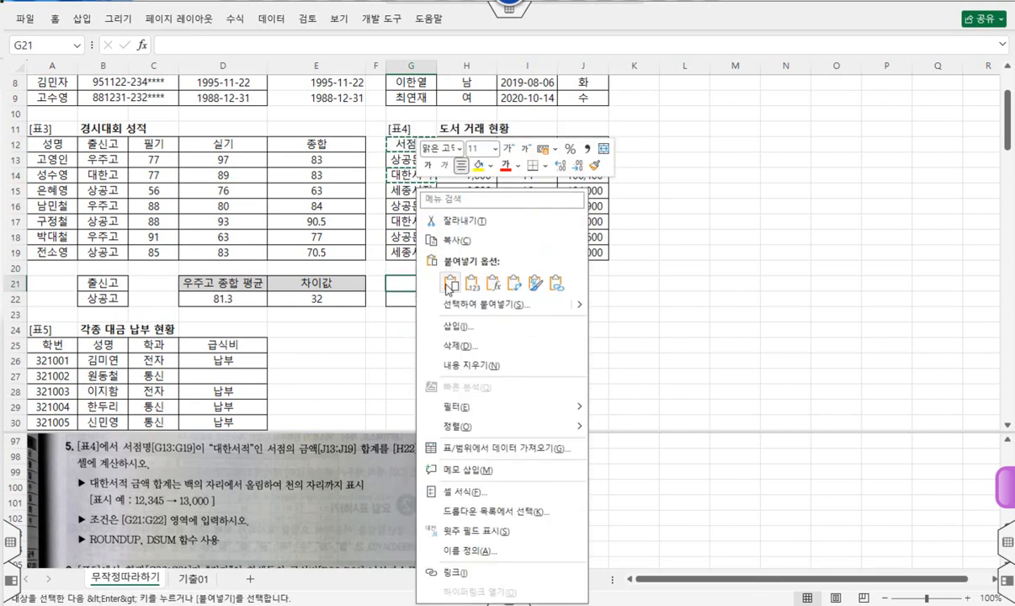
left_click(424, 254)
Start a formula in H22 with ROUNDUP and nest DSUM as its first argument.
left_click(486, 297)
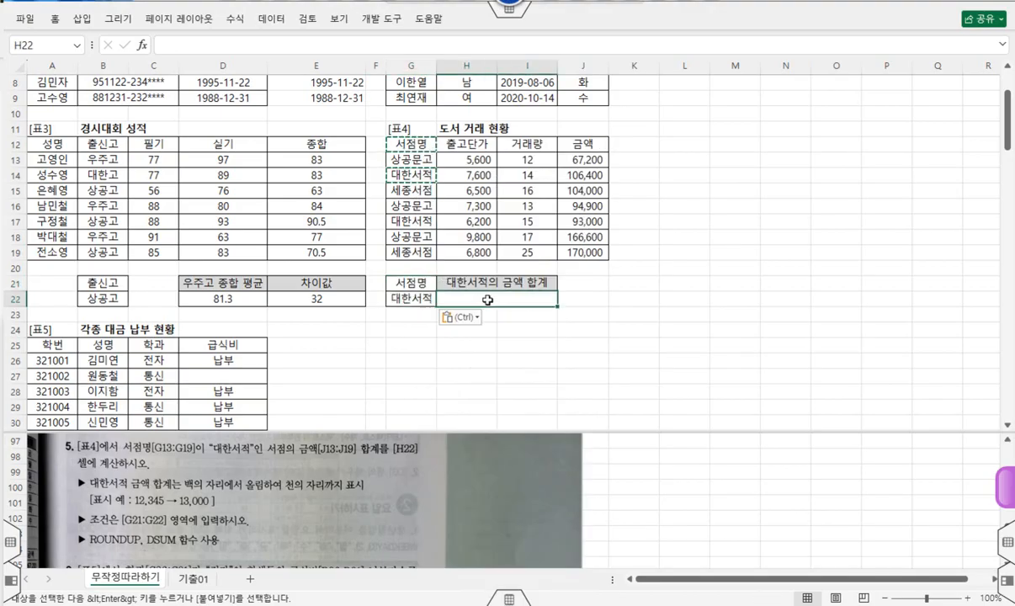
left_click(311, 43)
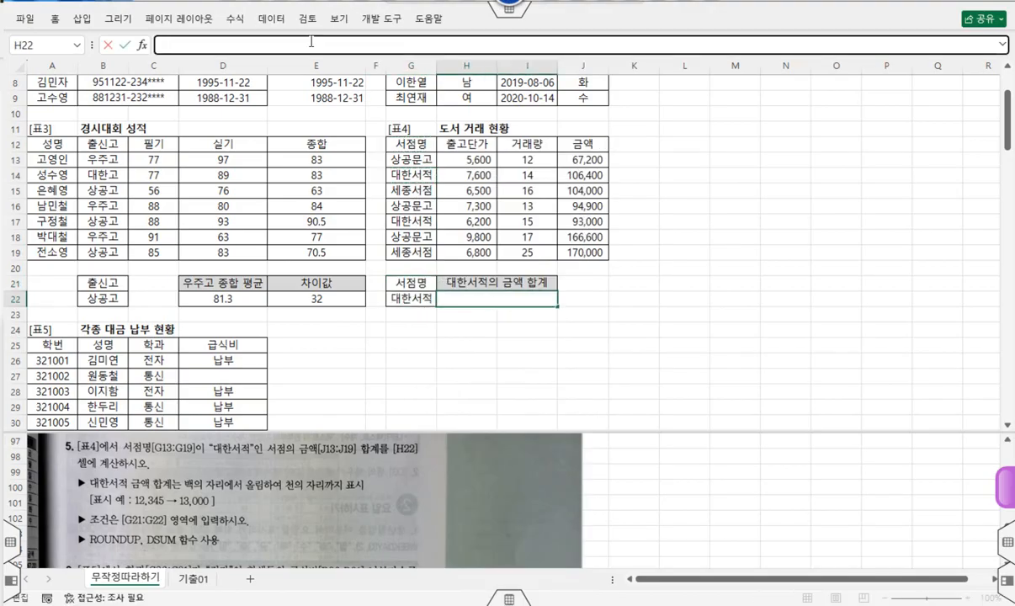
type("=rou")
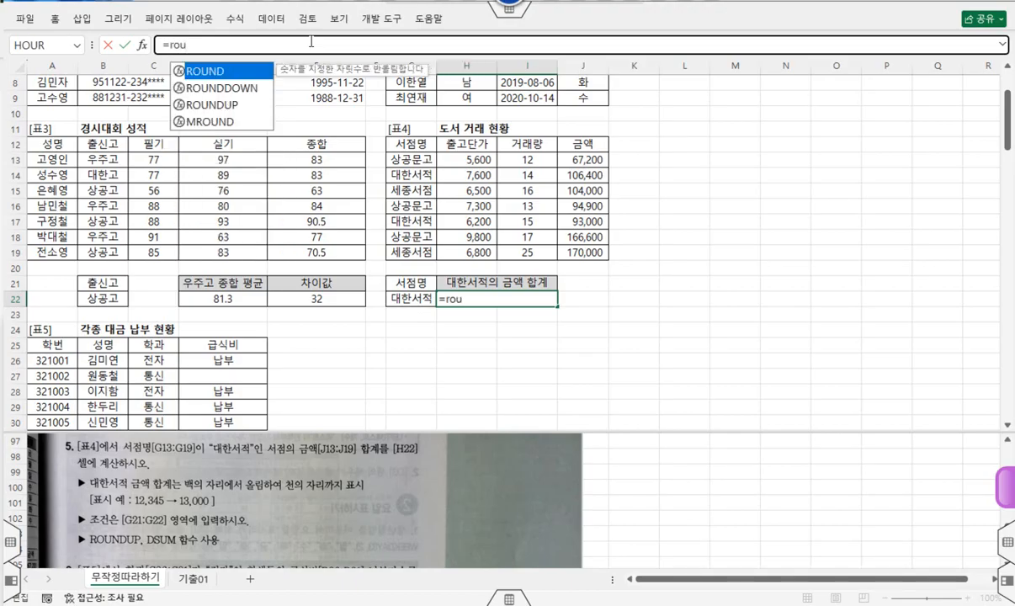
key("Down")
key("Down")
key("Tab")
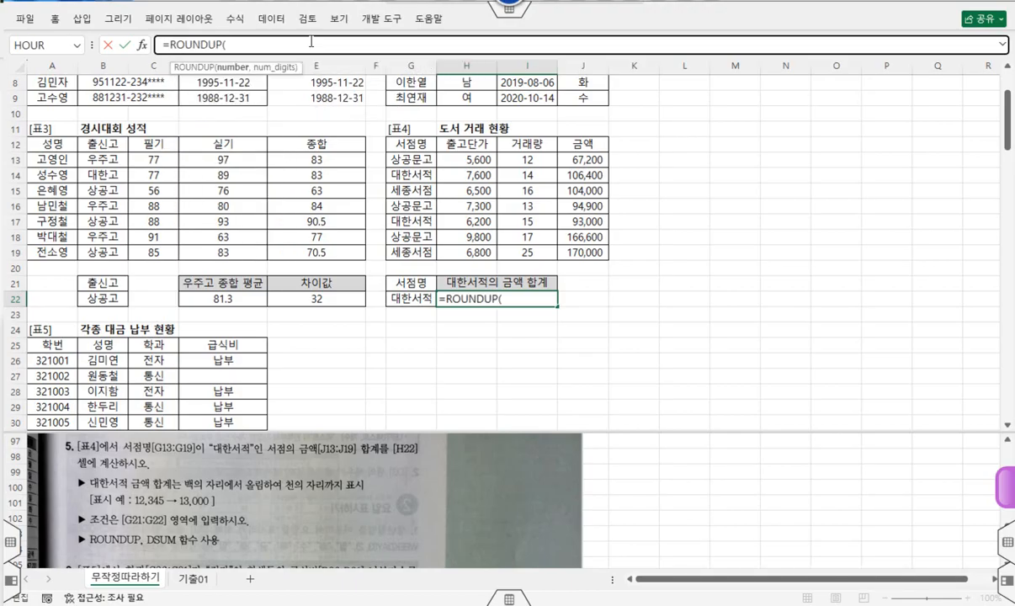
type("dsu")
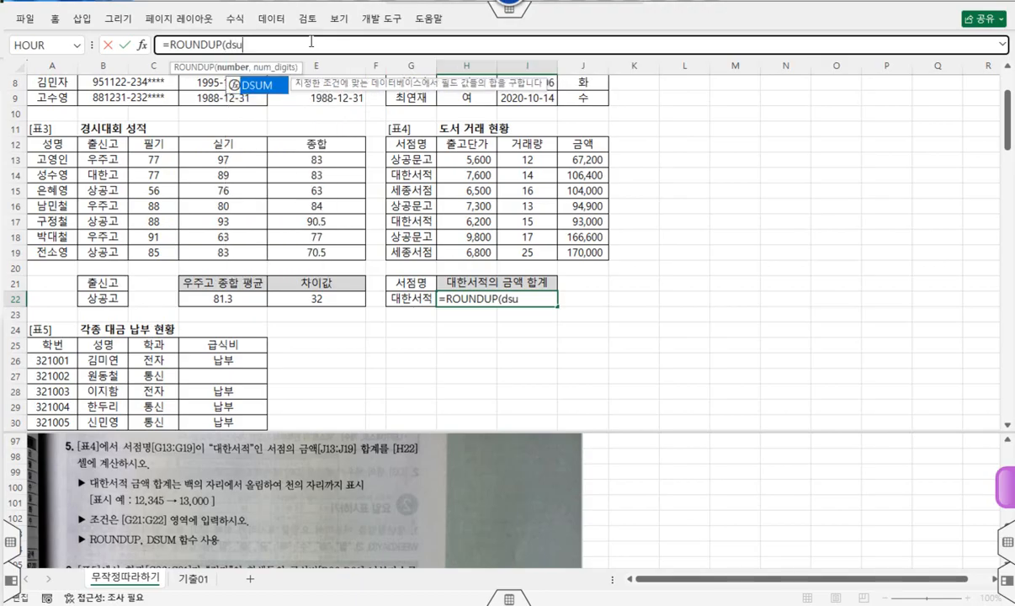
key("Tab")
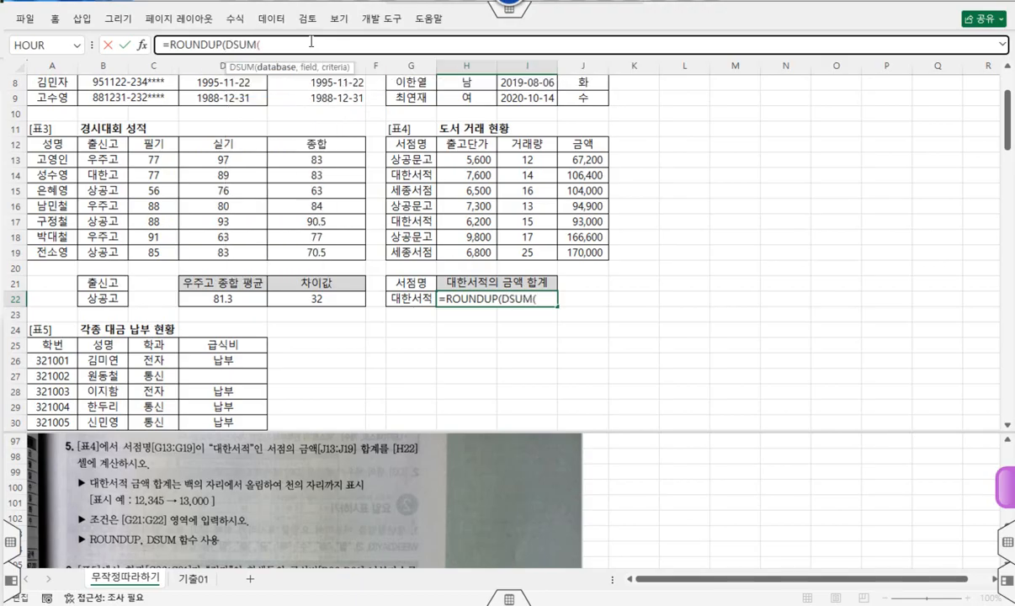
Set DSUM's Database to G12:J19, Field to the 금액 heading J12 and Criteria to G21:G22.
left_click(142, 44)
left_click_drag(394, 145, 567, 246)
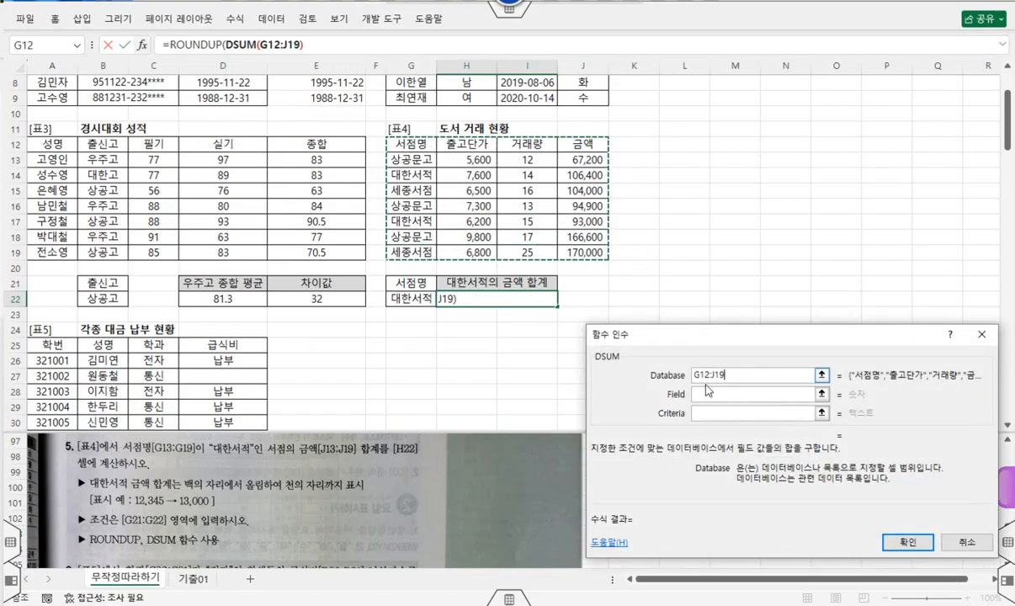
key("Tab")
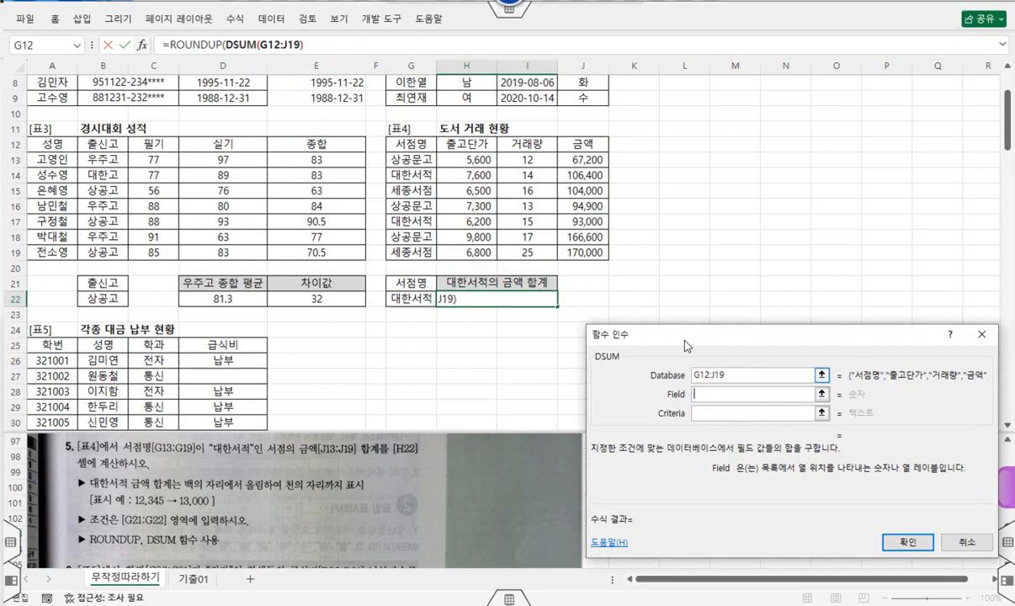
left_click(591, 145)
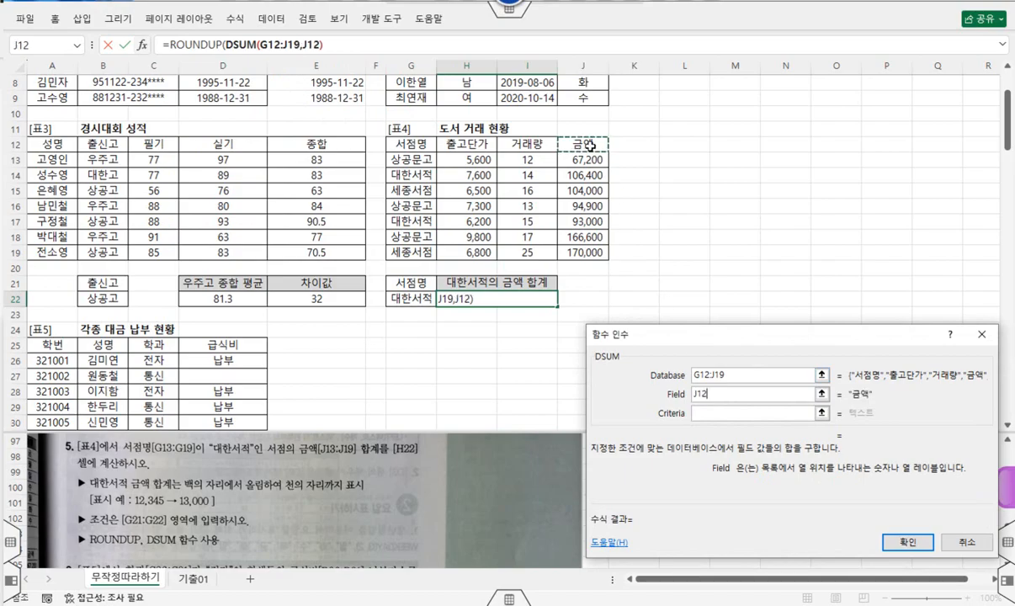
left_click(714, 413)
left_click_drag(394, 268, 419, 293)
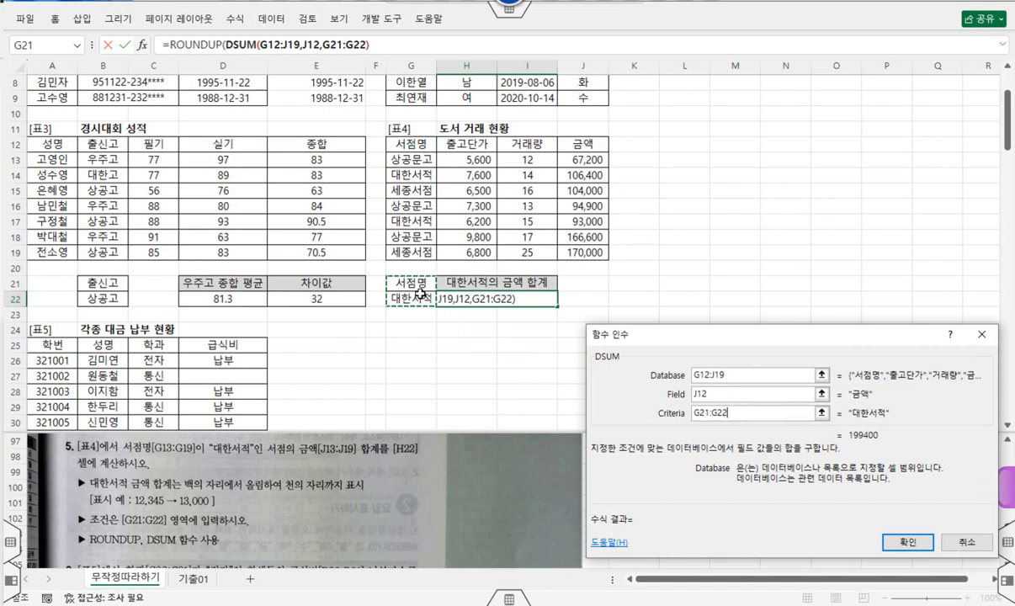
Set ROUNDUP's Num_digits to -3 and accept the H22 formula.
left_click(195, 43)
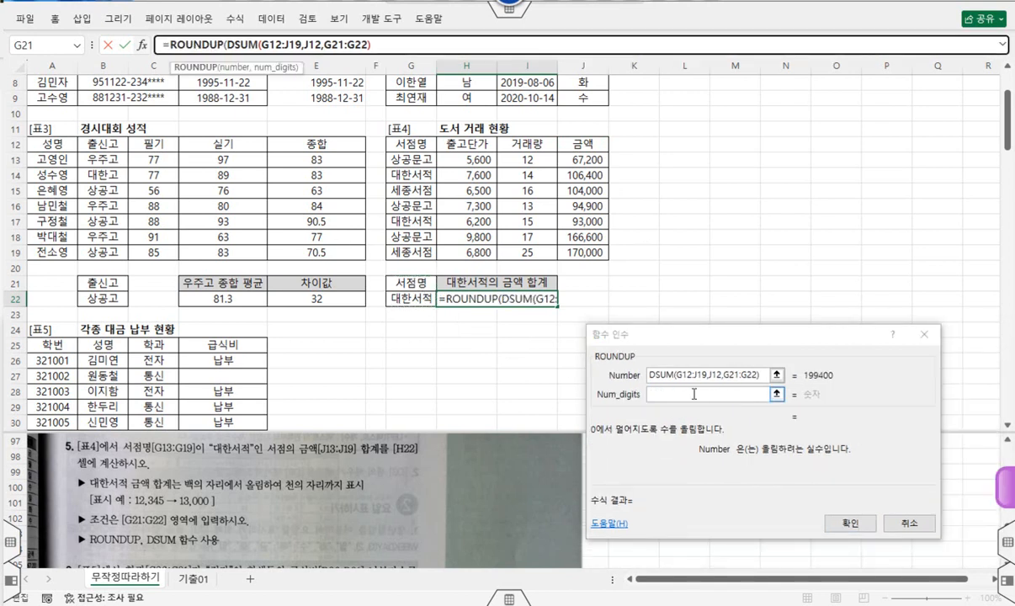
left_click(692, 392)
type("-3")
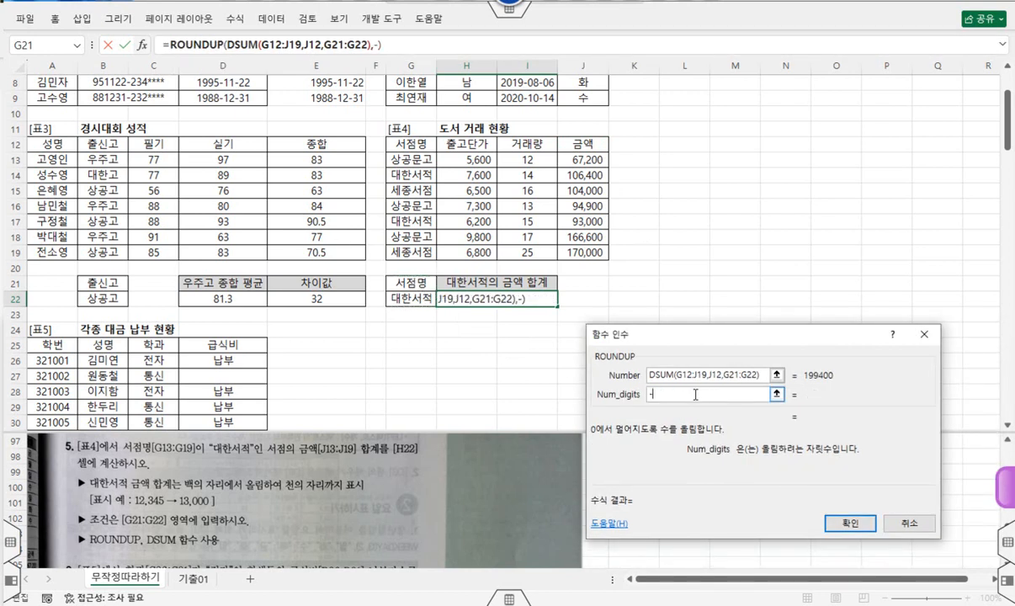
left_click(850, 524)
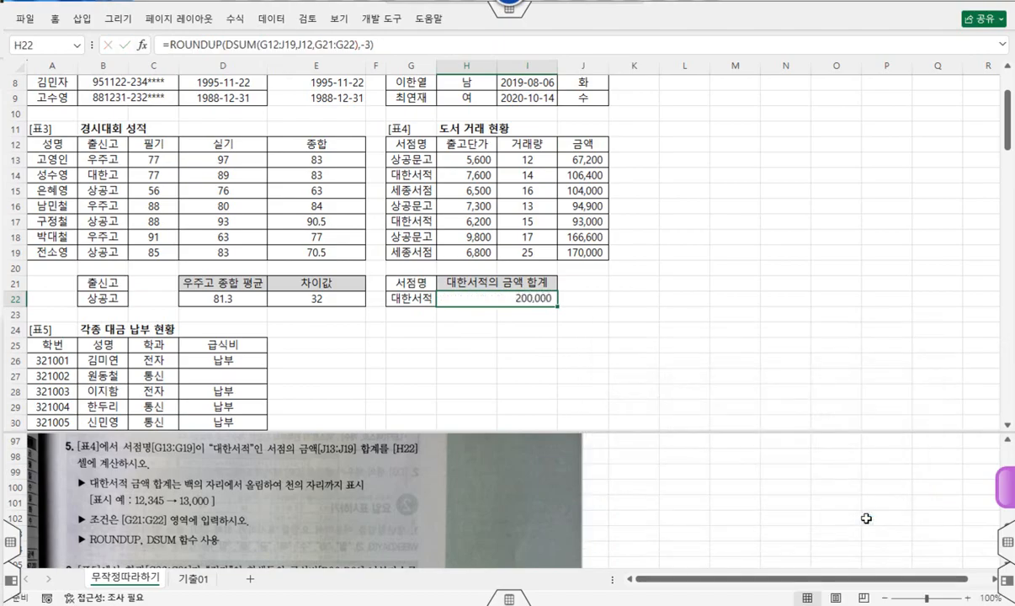
Examine task 6's 전자 condition on table 5's 학과 column and the 급식비 entries to count for D32.
left_click(597, 355)
scroll(596, 355, "down", 2)
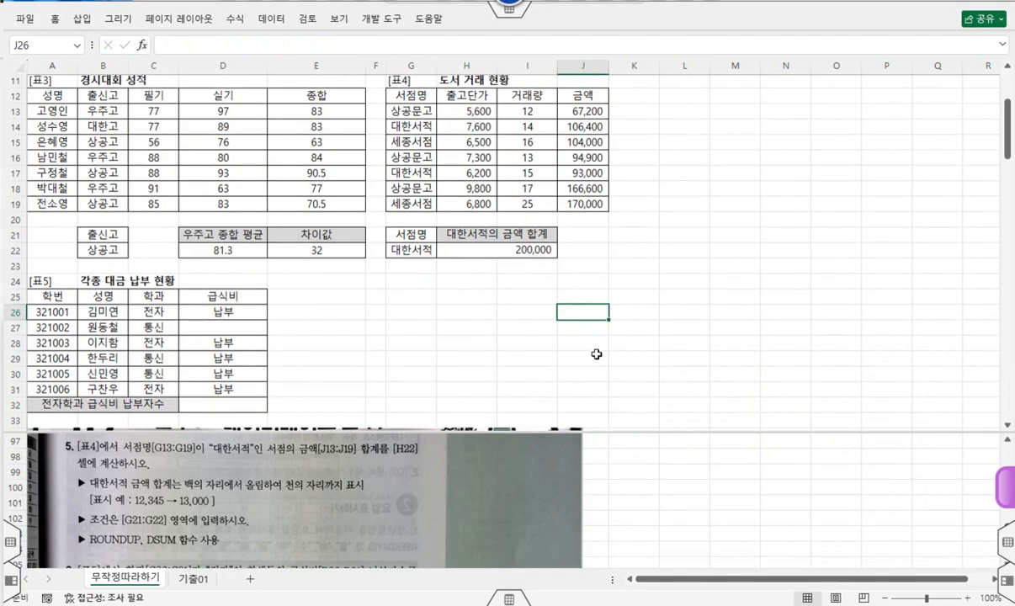
left_click(669, 518)
scroll(699, 518, "down", 1)
scroll(699, 519, "down", 3)
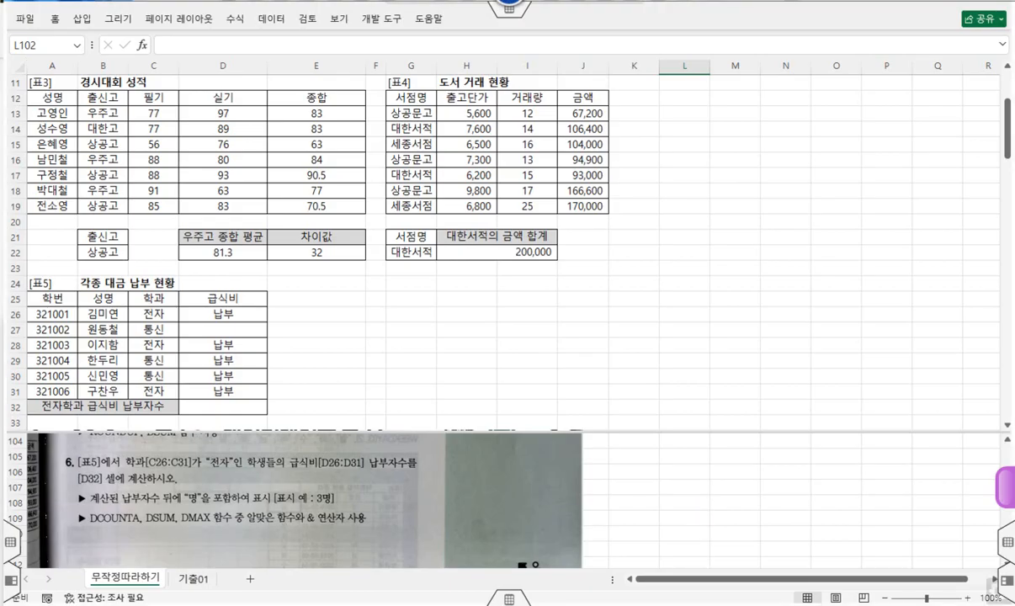
left_click_drag(127, 464, 228, 460)
left_click_drag(174, 453, 192, 445)
mouse_move(278, 467)
left_mouse_down()
mouse_move(410, 471)
mouse_move(366, 454)
mouse_move(386, 472)
left_mouse_up()
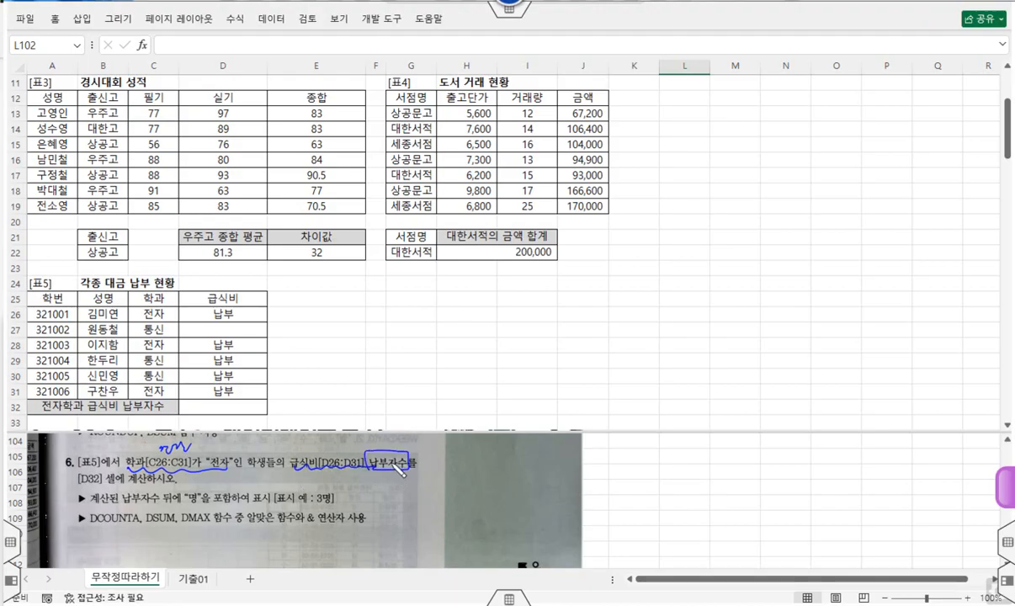
left_click_drag(244, 310, 253, 312)
left_click_drag(247, 361, 248, 375)
left_click_drag(249, 385, 251, 388)
Examine how DCOUNTA treats blank and filled 급식비 cells and how the & operator appends "명" in task 6.
mouse_move(90, 522)
left_mouse_down()
mouse_move(141, 523)
mouse_move(118, 538)
mouse_move(150, 543)
mouse_move(278, 539)
mouse_move(290, 549)
left_mouse_up()
mouse_move(224, 322)
left_mouse_down()
mouse_move(236, 338)
mouse_move(223, 337)
left_mouse_up()
left_click_drag(216, 398, 228, 413)
left_click_drag(226, 397, 216, 412)
left_click_drag(225, 305, 223, 394)
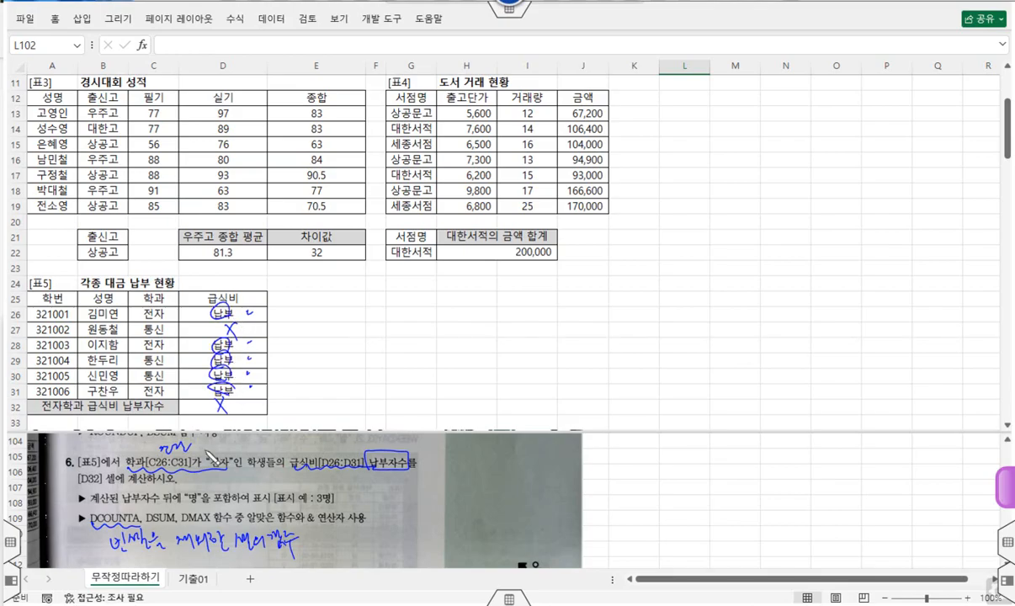
left_click_drag(314, 510, 315, 521)
mouse_move(500, 360)
left_mouse_down()
mouse_move(504, 379)
mouse_move(627, 363)
mouse_move(625, 383)
left_mouse_up()
mouse_move(661, 354)
left_mouse_down()
mouse_move(650, 375)
mouse_move(717, 388)
mouse_move(767, 360)
mouse_move(744, 385)
left_mouse_up()
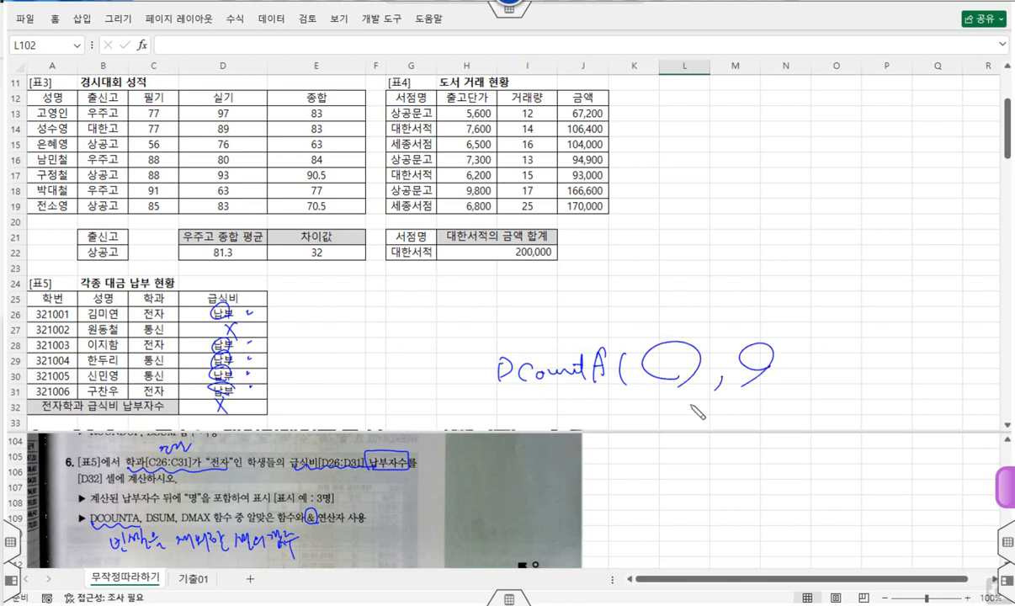
left_click_drag(797, 362, 790, 376)
left_click_drag(818, 341, 845, 382)
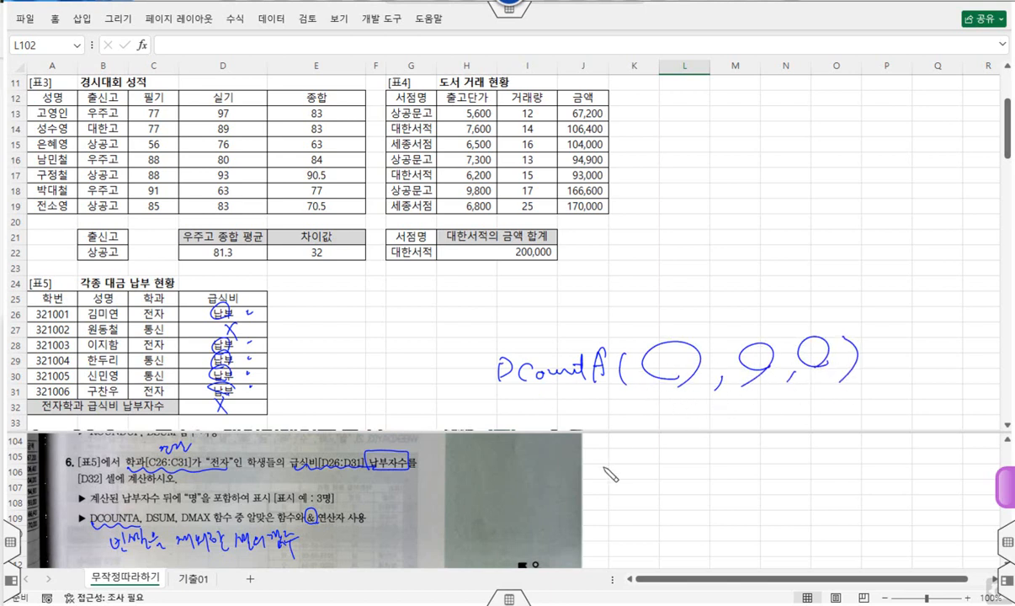
mouse_move(894, 340)
left_mouse_down()
mouse_move(878, 377)
mouse_move(892, 338)
mouse_move(926, 344)
mouse_move(934, 363)
mouse_move(945, 360)
mouse_move(941, 372)
left_mouse_up()
left_click_drag(968, 336, 973, 348)
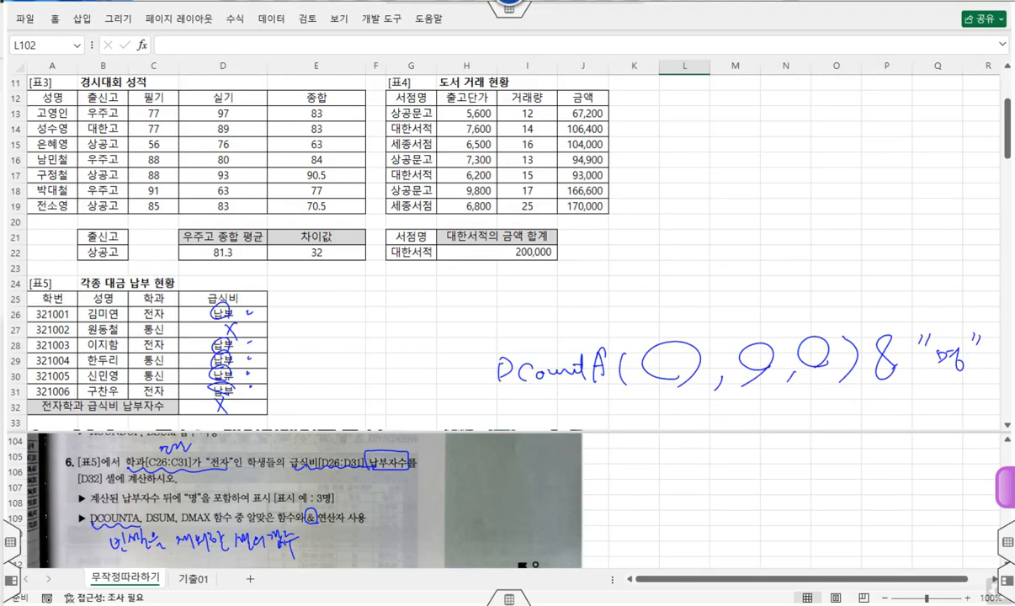
key("Escape")
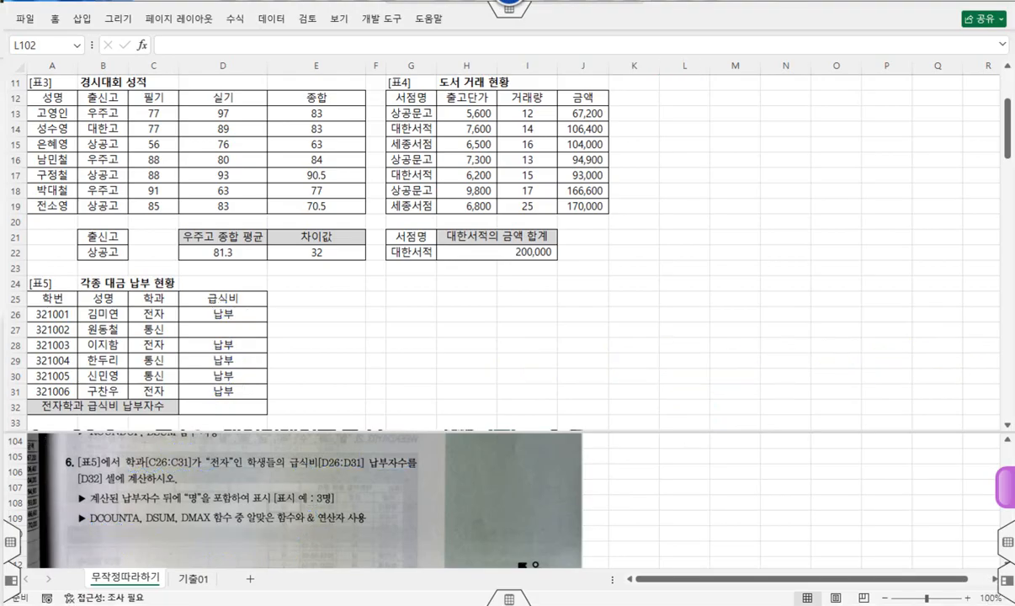
Start a DCOUNTA formula in D32 and open its function arguments.
left_click(223, 404)
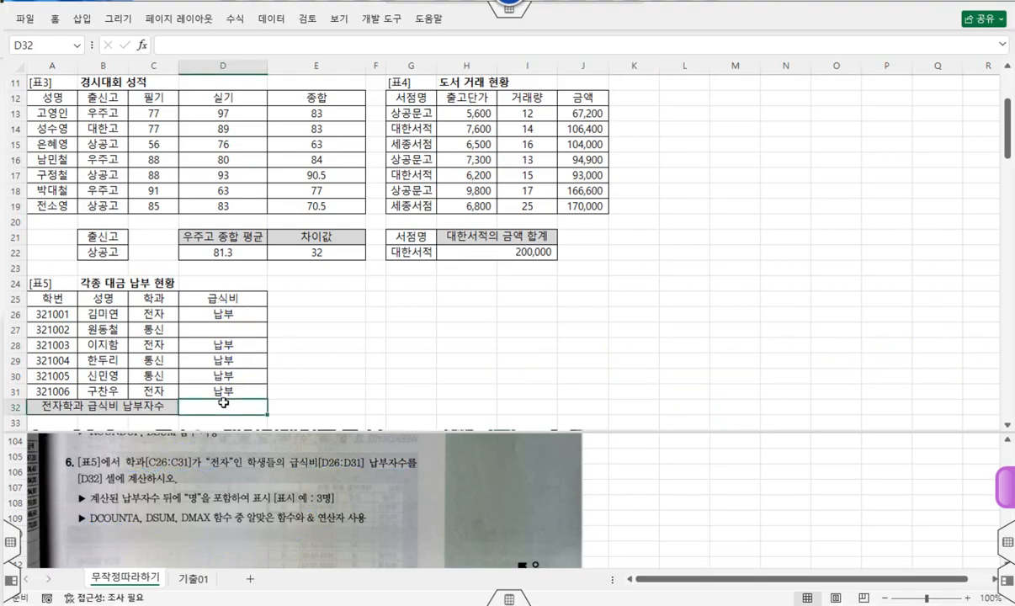
left_click(348, 42)
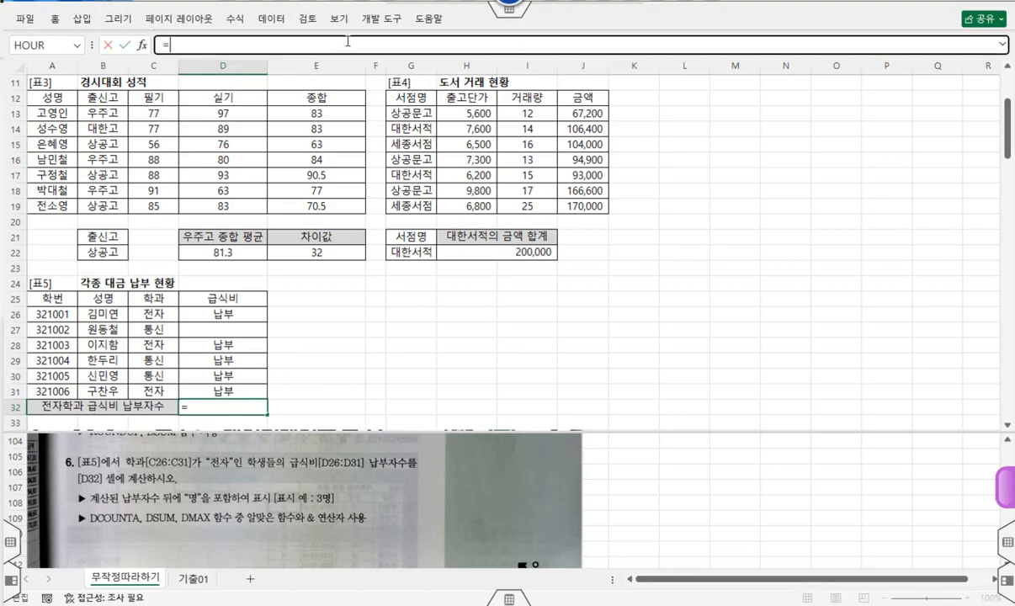
type("=d")
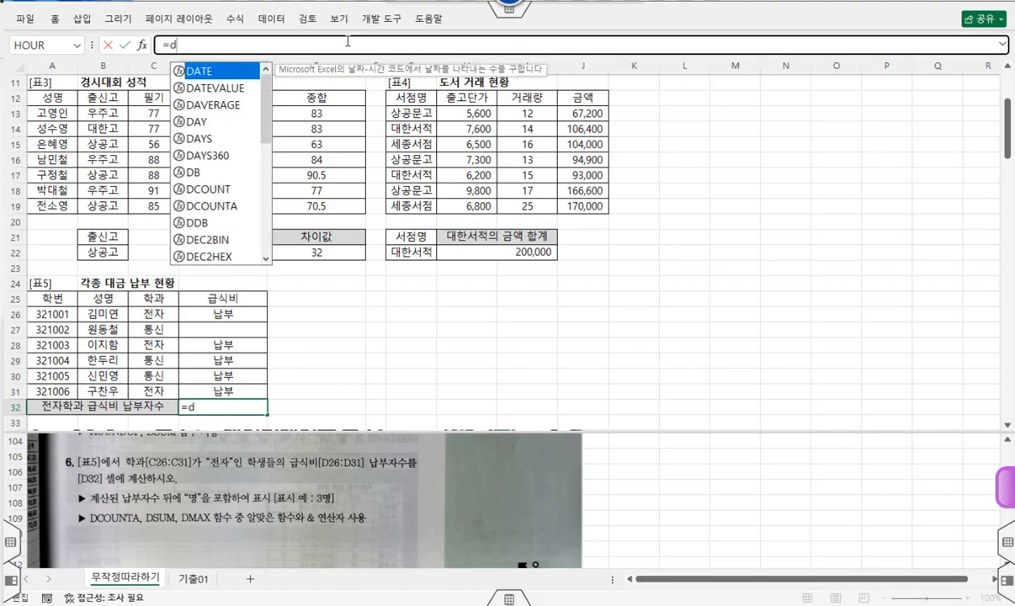
type("c")
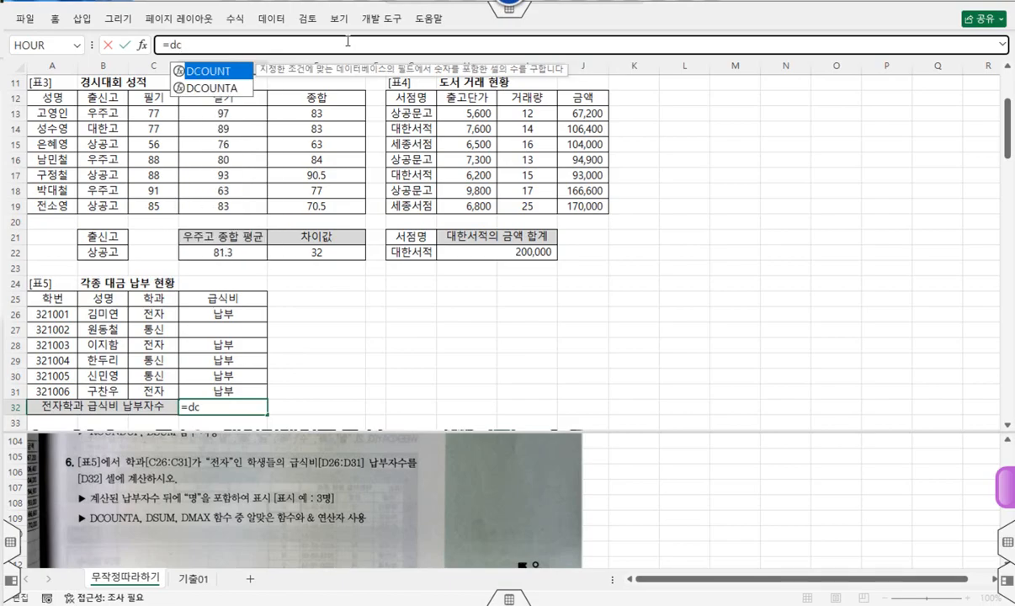
key("Down")
key("Tab")
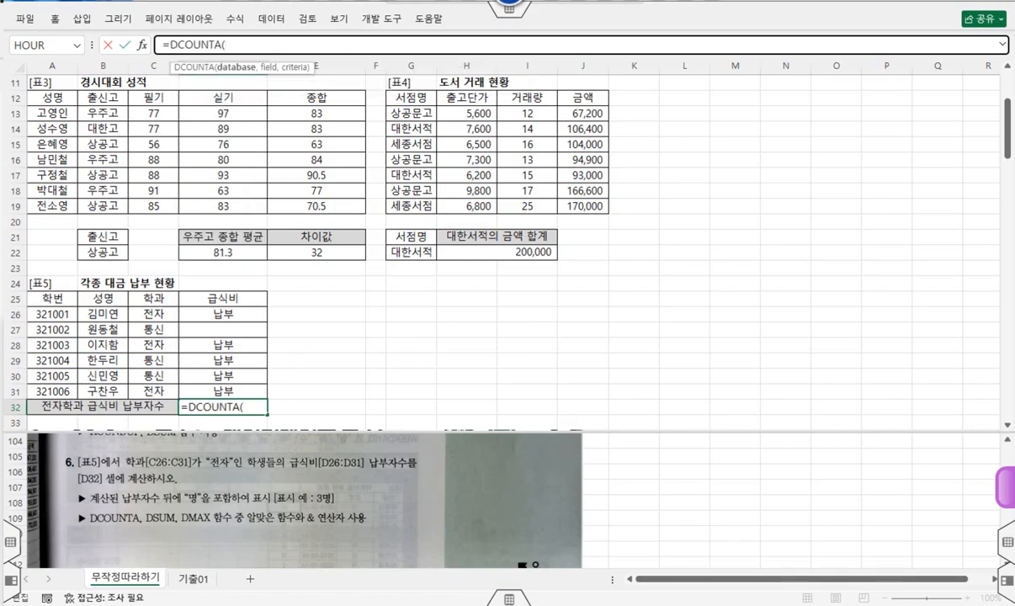
left_click(143, 48)
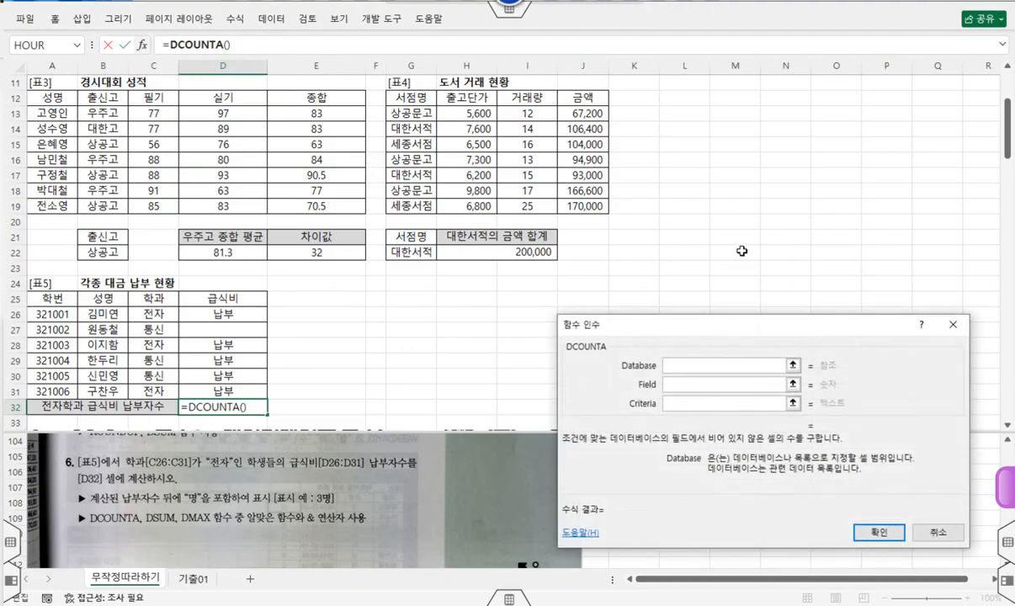
Set DCOUNTA's Database to A25:D31, Field to the 급식비 heading D25 and Criteria to C25:C26, and accept the formula.
left_click_drag(61, 292, 253, 391)
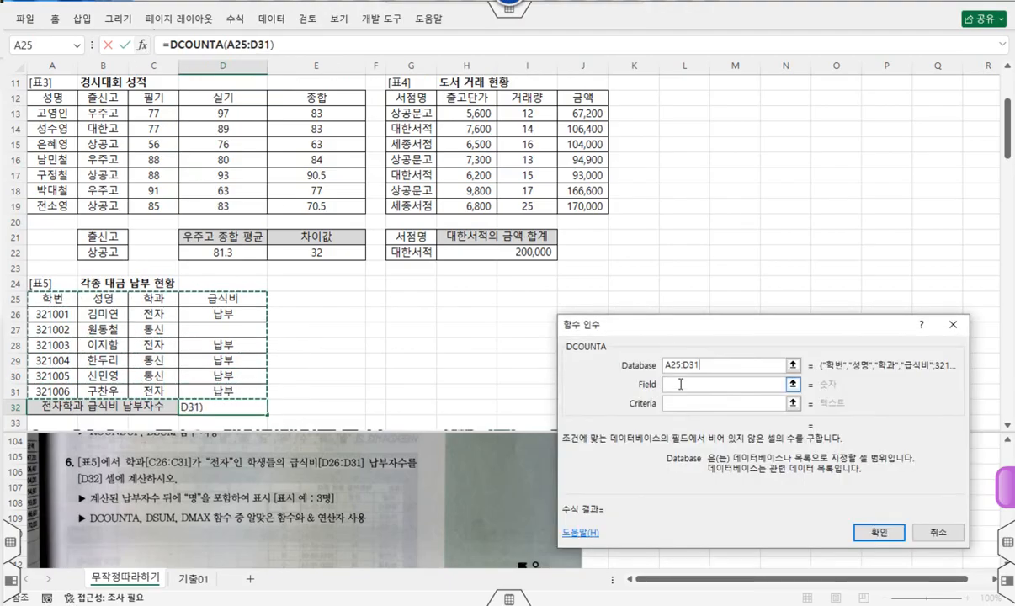
key("Tab")
left_click(239, 299)
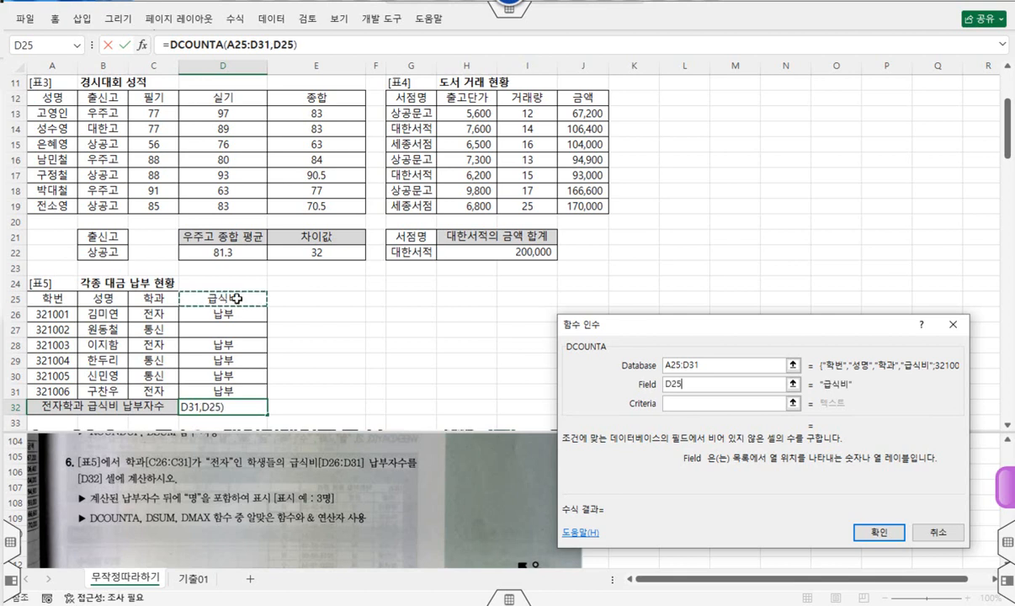
left_click(677, 404)
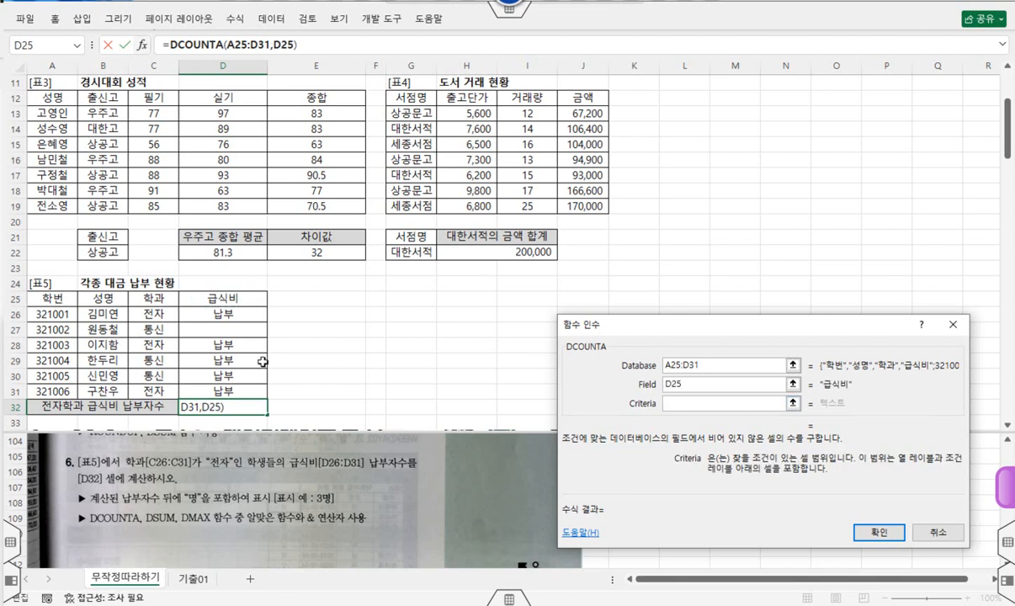
left_click(156, 299)
left_click_drag(156, 299, 159, 313)
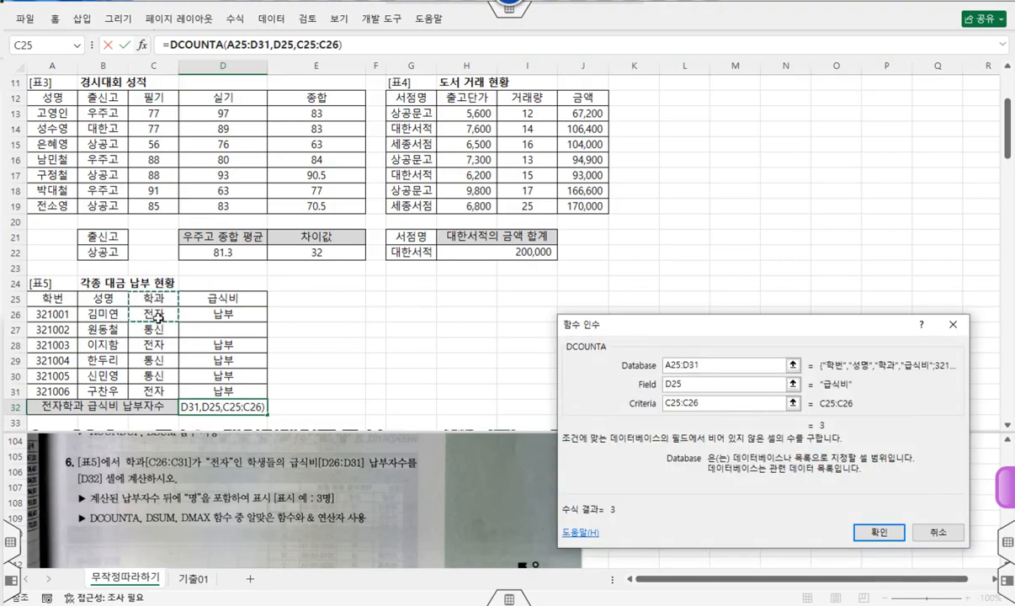
left_click(874, 536)
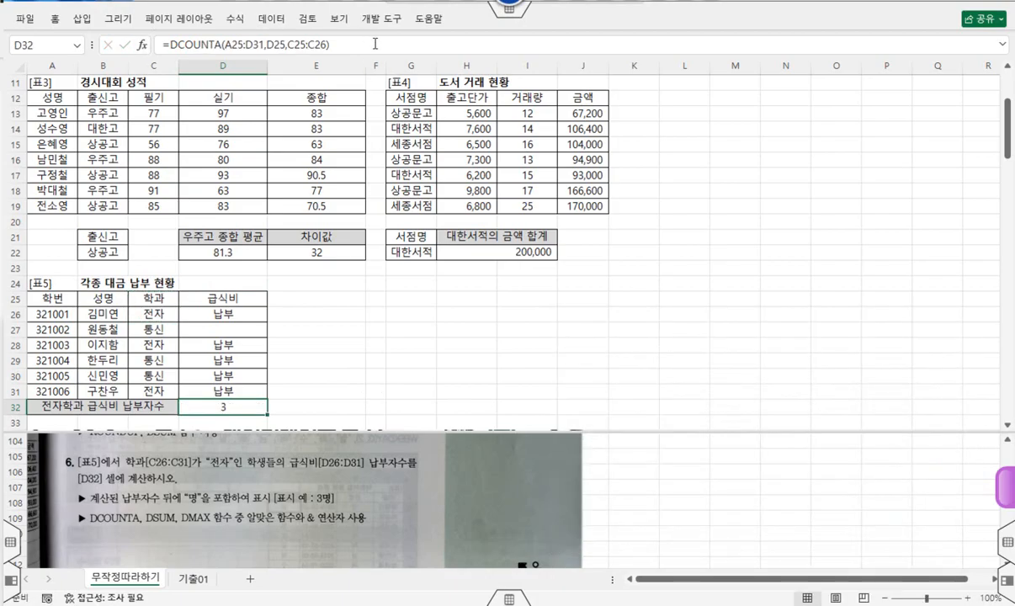
Append & "명" to the end of D32's DCOUNTA formula and accept it.
left_click(379, 45)
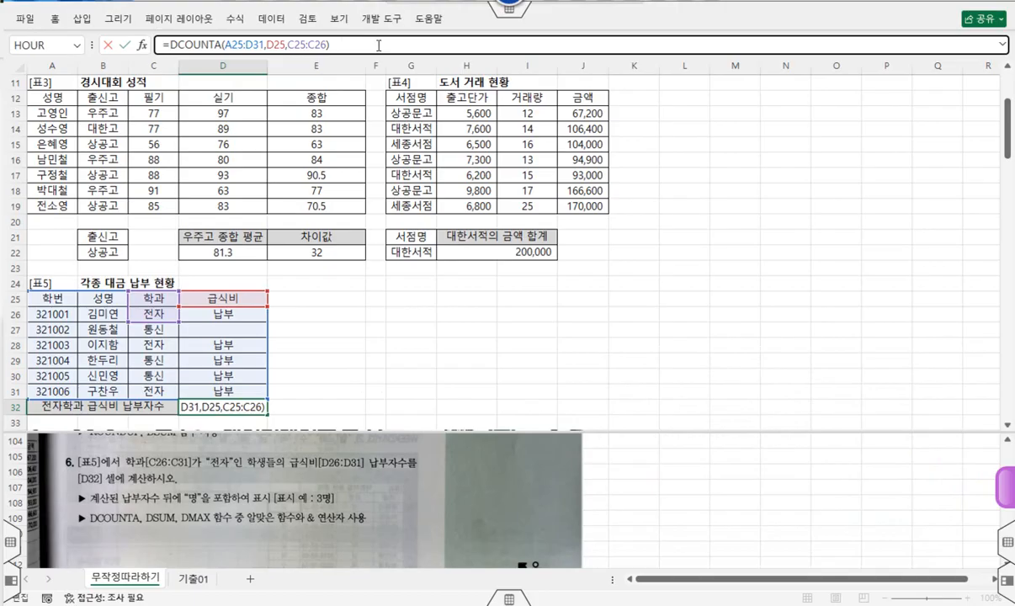
type("& ")
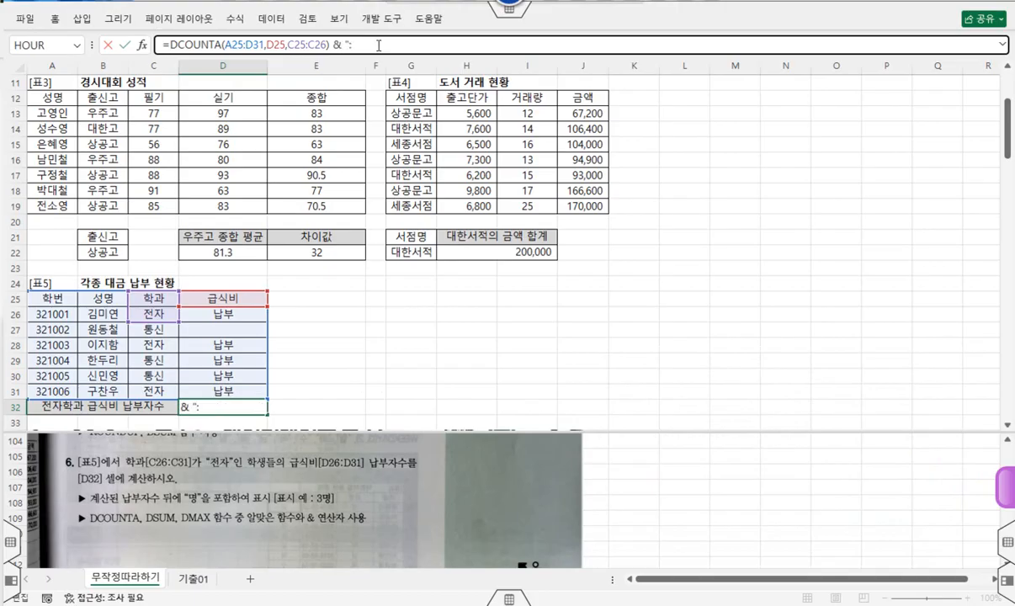
type("\"명")
key("Return")
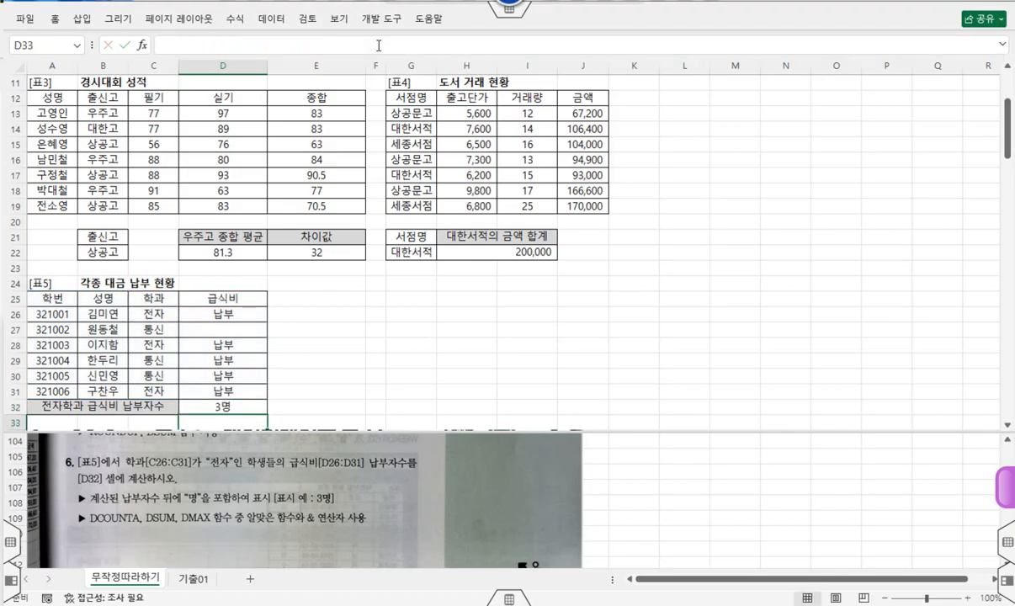